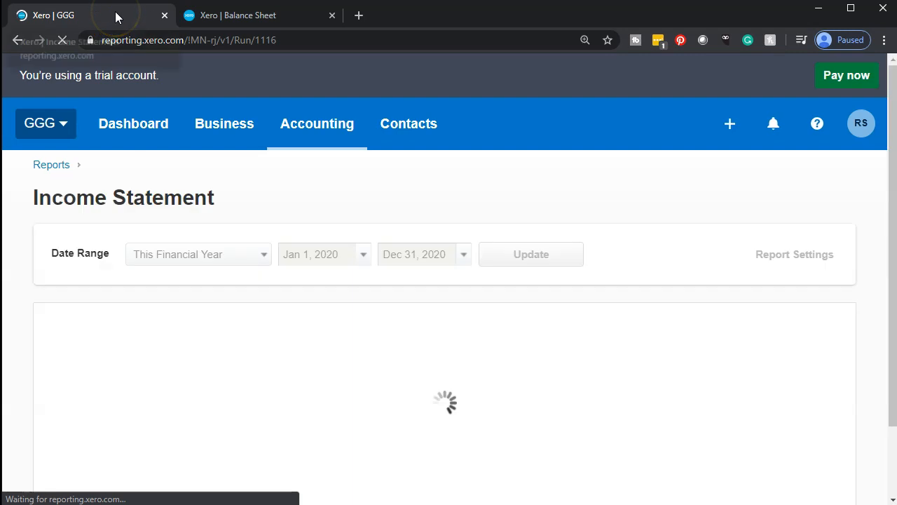
- Duplicate the Income Statement in a new browser tab and update the Balance Sheet report to May 31, 2020
click(148, 67)
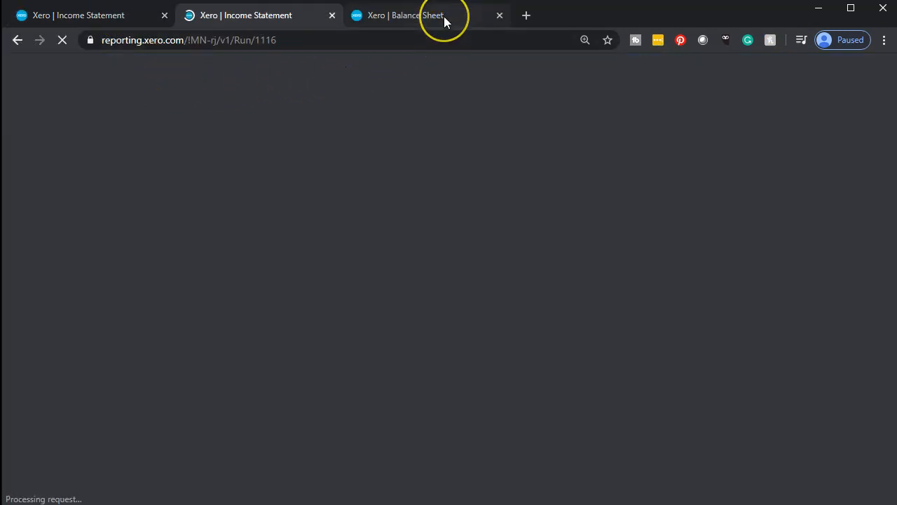
click(444, 20)
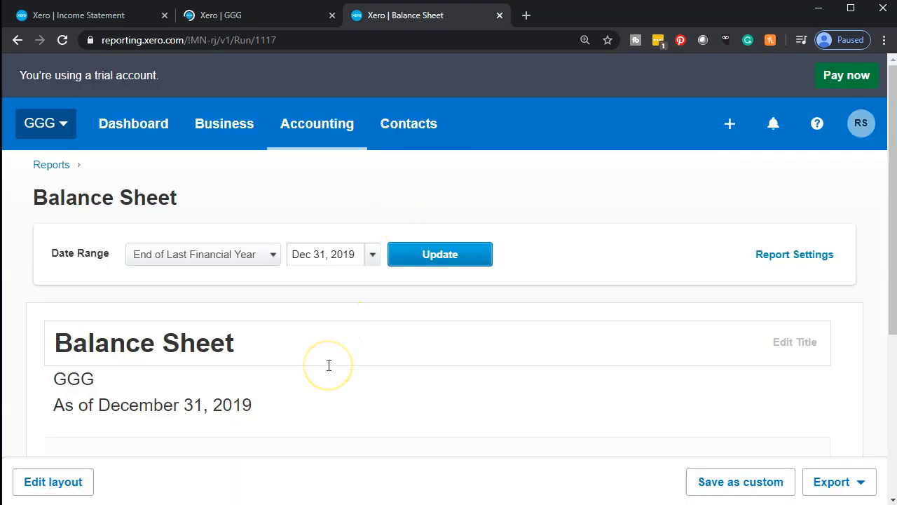
scroll(329, 364, down, 2)
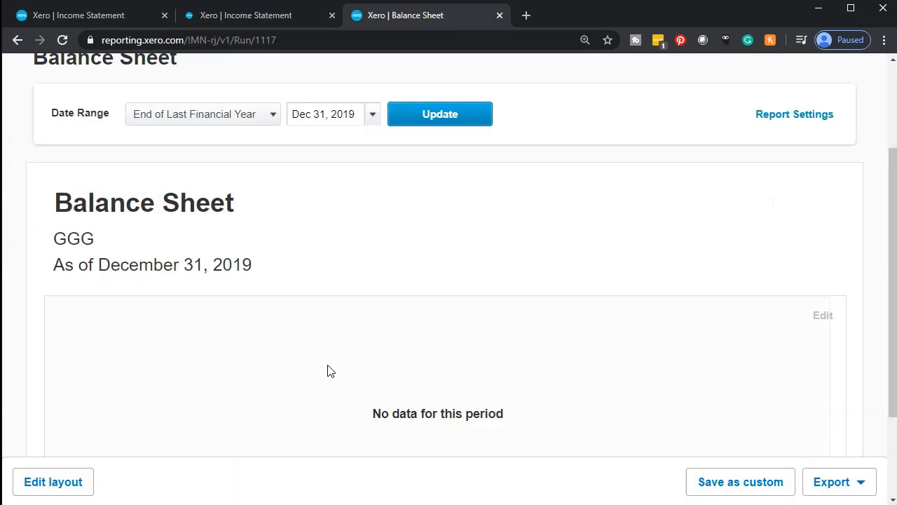
click(375, 115)
click(560, 145)
click(561, 146)
click(561, 146)
click(562, 146)
click(562, 146)
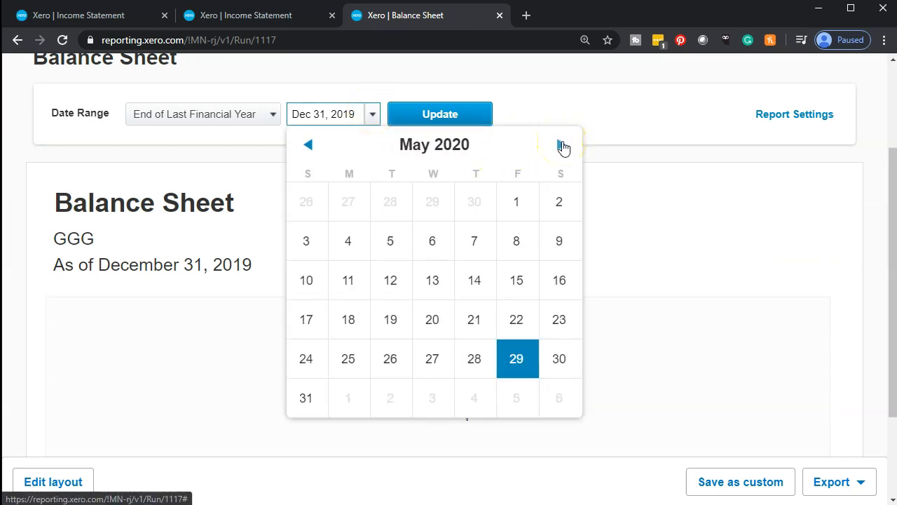
click(313, 404)
click(414, 112)
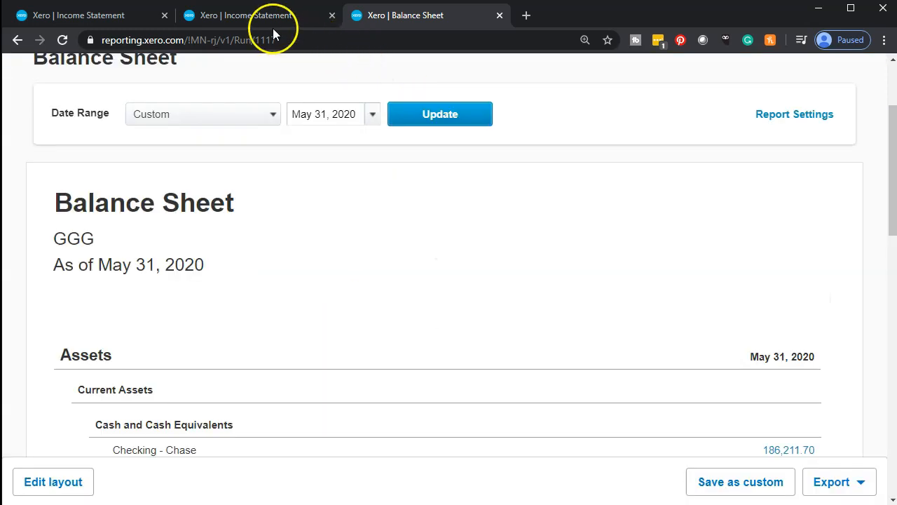
- Set the start date of the duplicated Income Statement to May 1, 2020 and update the report
click(258, 18)
scroll(197, 195, down, 2)
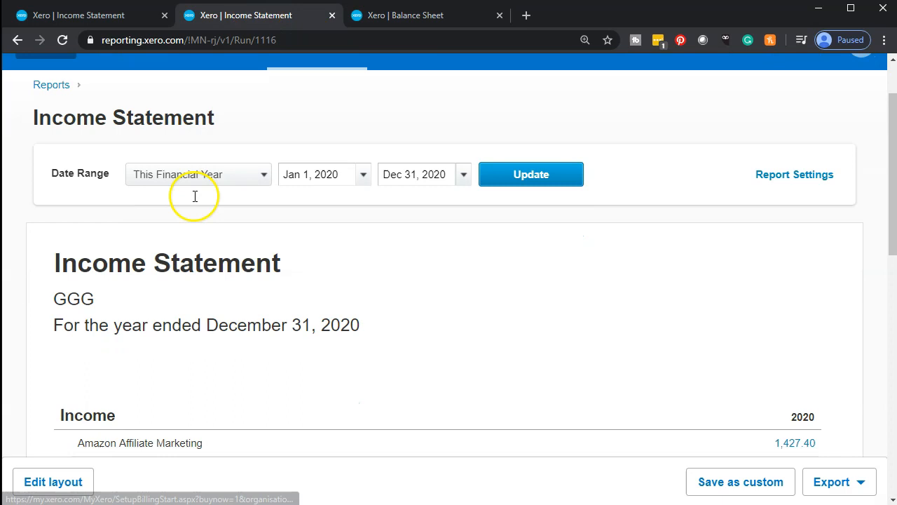
click(361, 121)
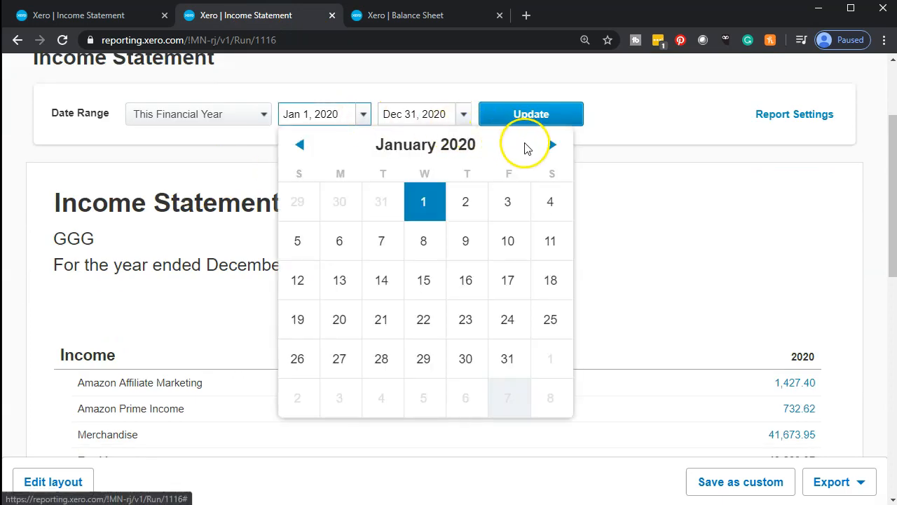
click(552, 147)
click(552, 148)
click(551, 147)
click(551, 148)
click(509, 201)
click(531, 116)
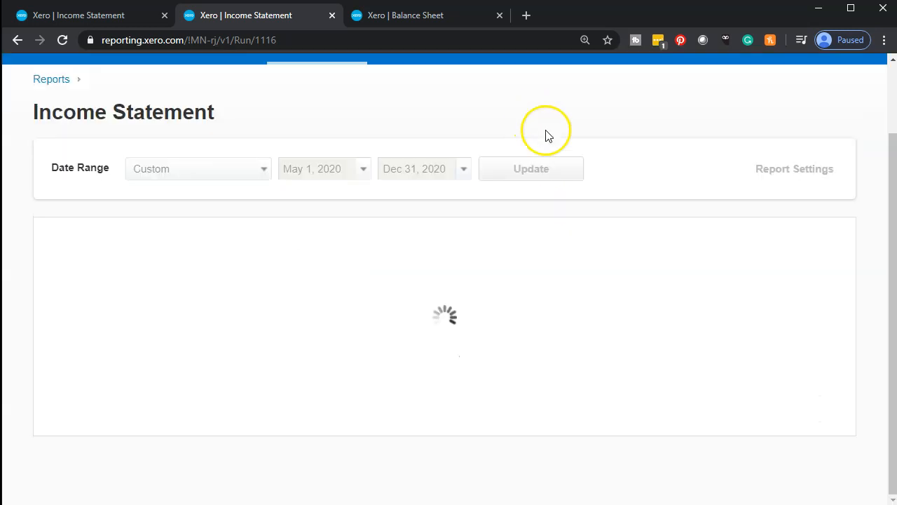
- Go to the bank accounts from the original Income Statement tab and open the items to reconcile for Checking - Chase
click(99, 21)
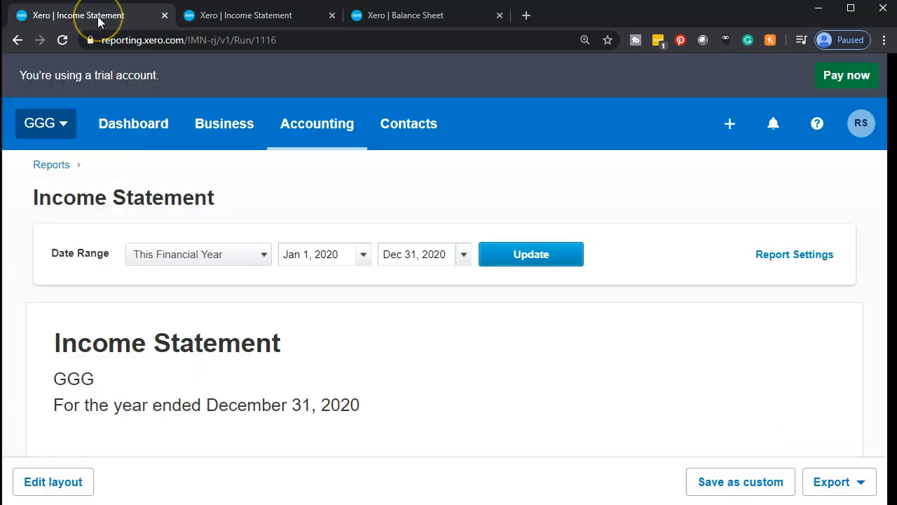
click(320, 135)
click(330, 177)
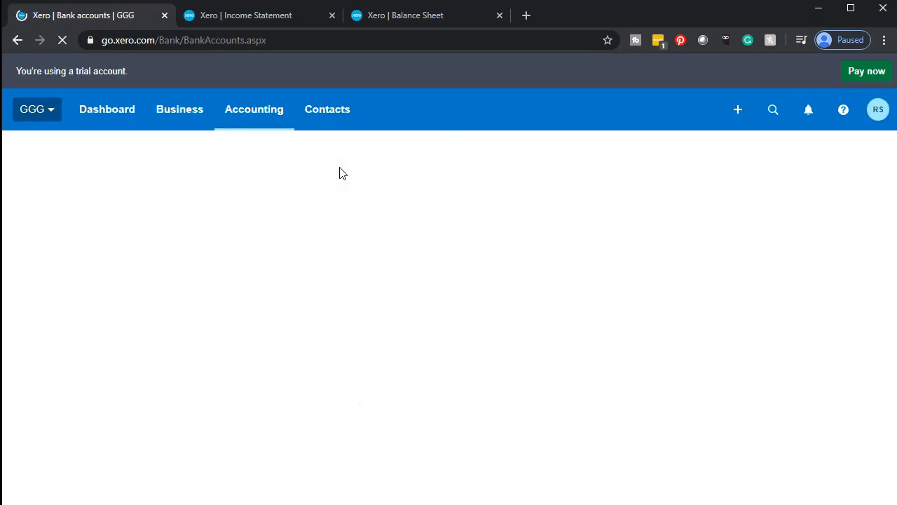
scroll(339, 167, down, 3)
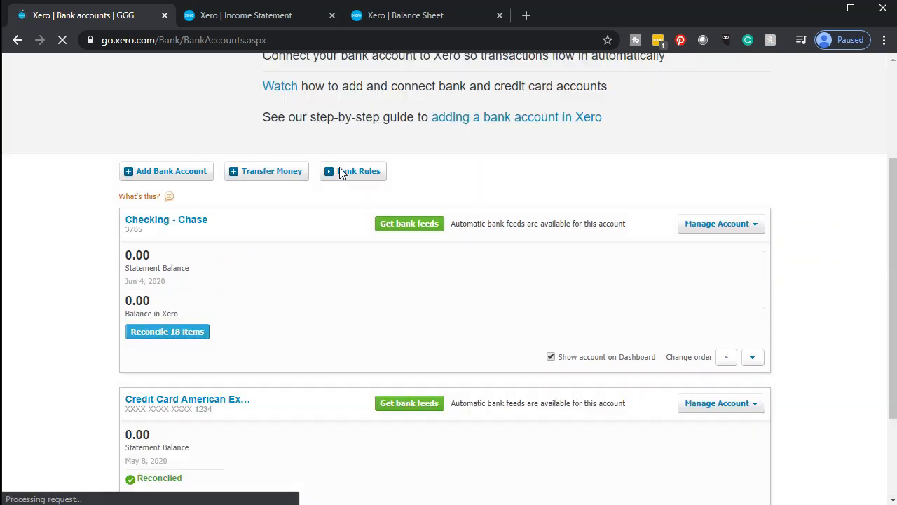
scroll(321, 204, down, 1)
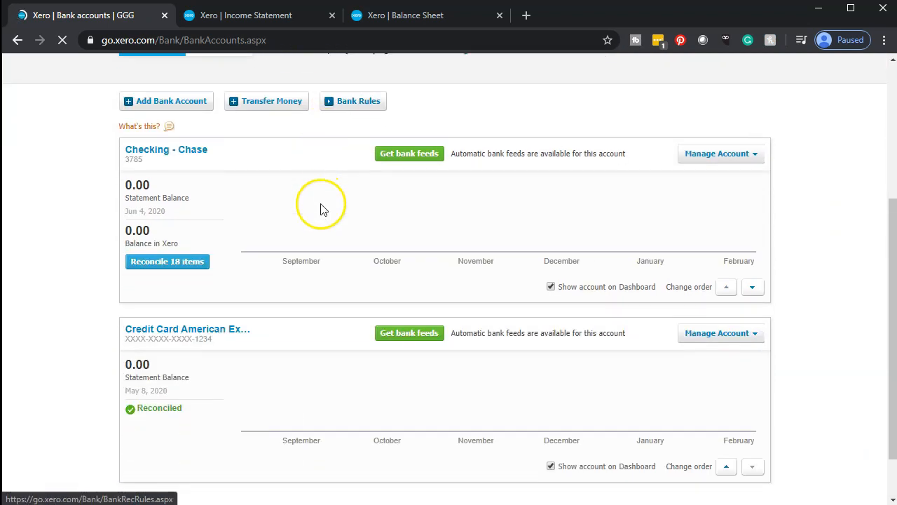
click(177, 268)
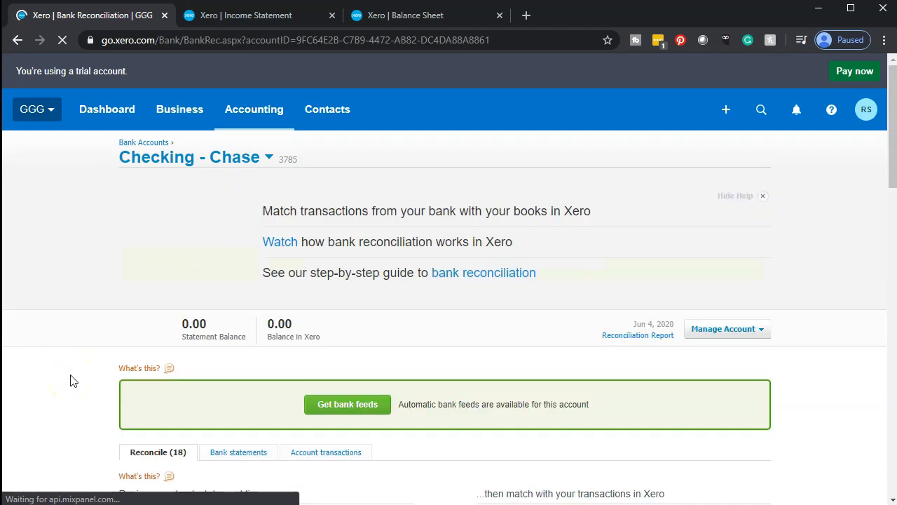
- Start a new bank rule from the May 1, 2020 INTEREST PAYMENT statement line
key(ctrl+plus)
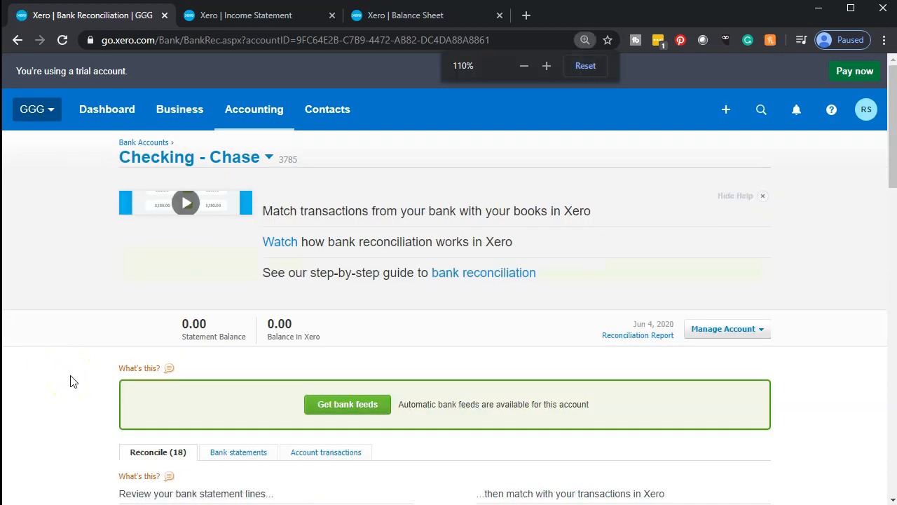
key(ctrl+plus)
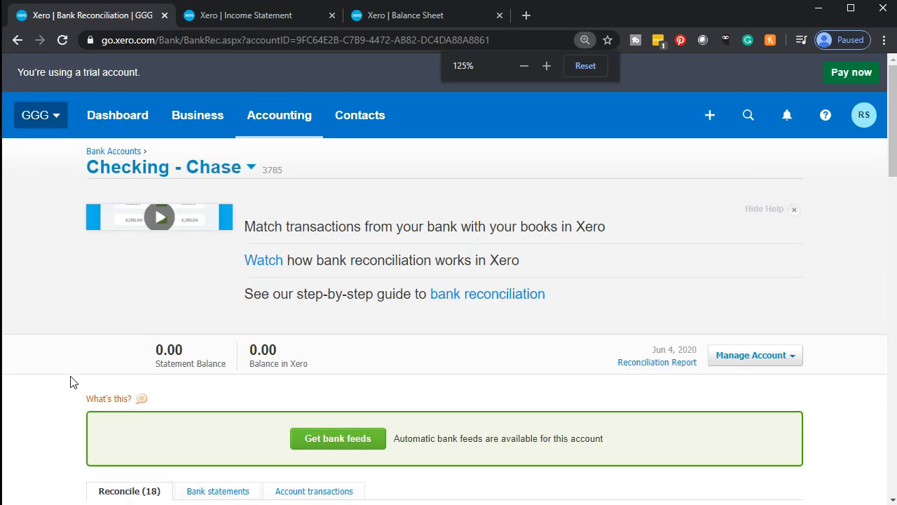
scroll(73, 382, down, 5)
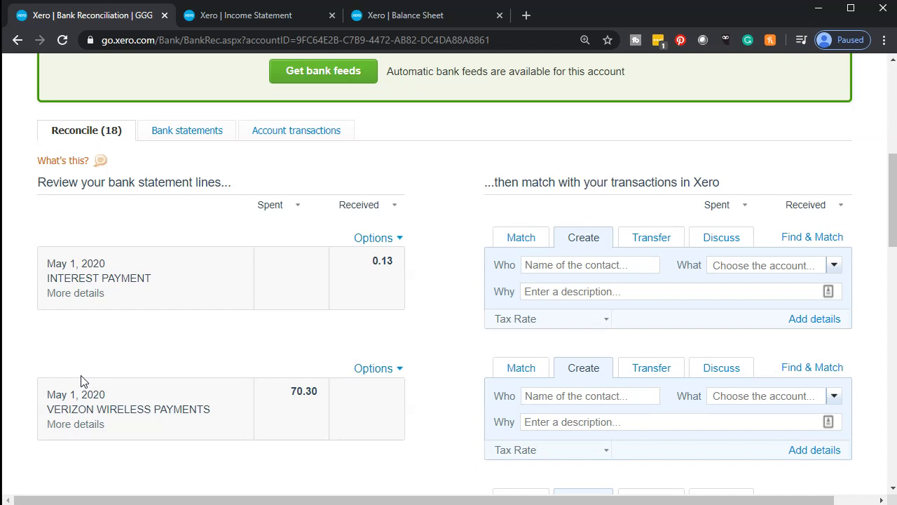
scroll(81, 380, down, 1)
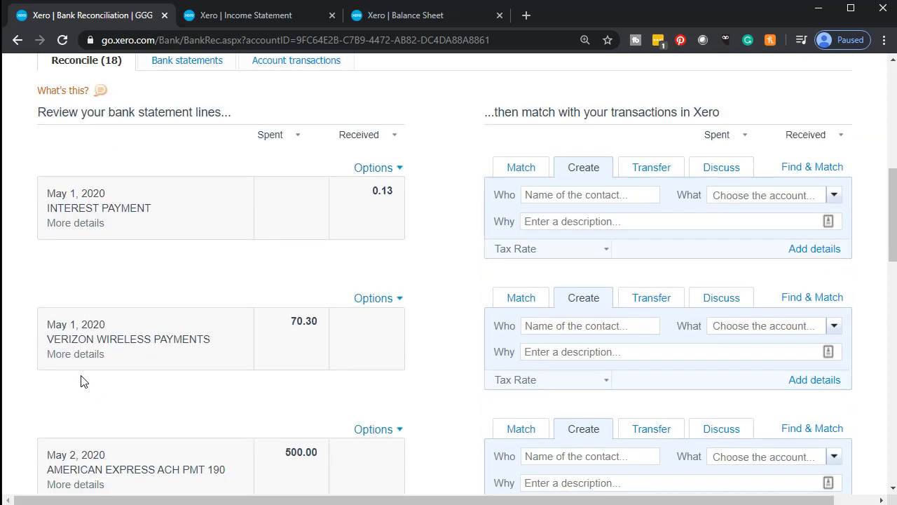
click(399, 172)
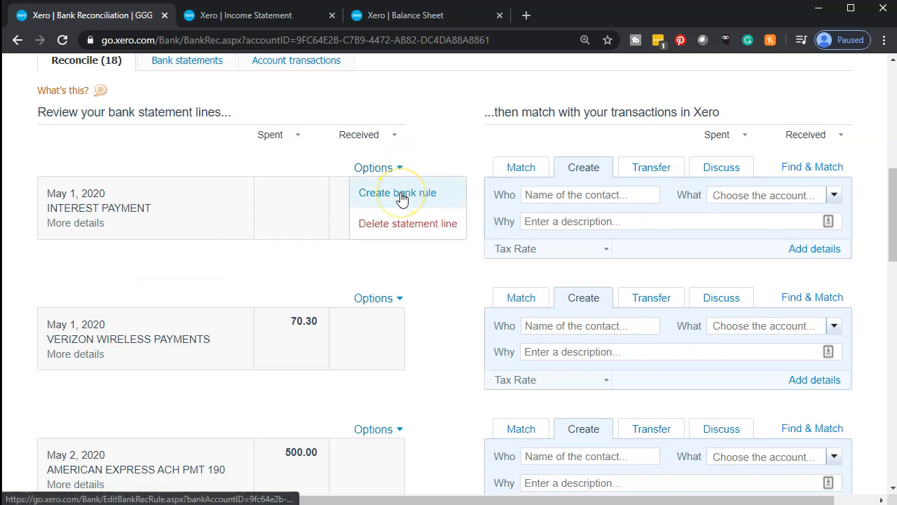
click(401, 195)
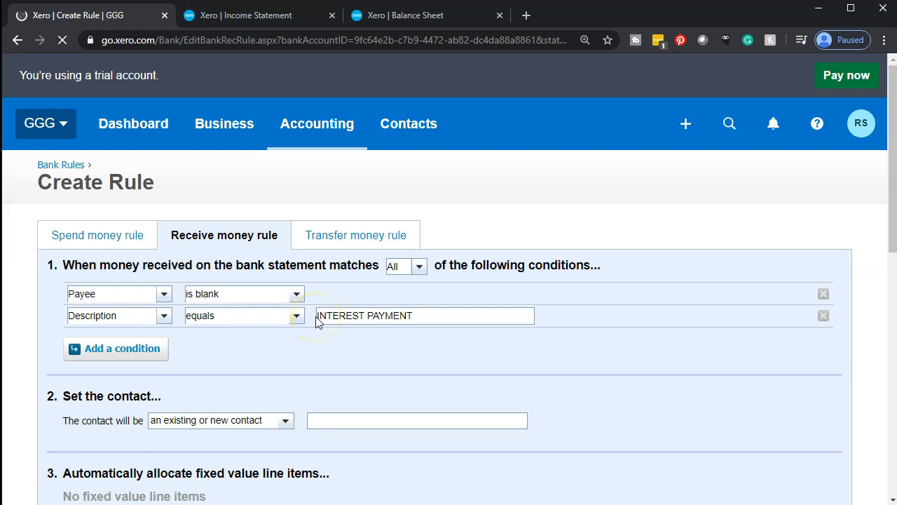
- Make the rule match Any of the conditions and remove the blank Payee condition
scroll(316, 319, down, 1)
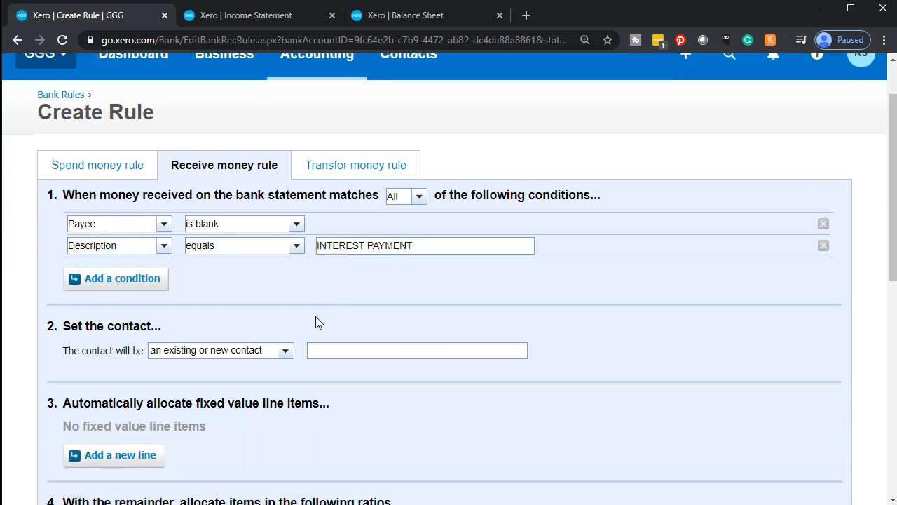
click(420, 197)
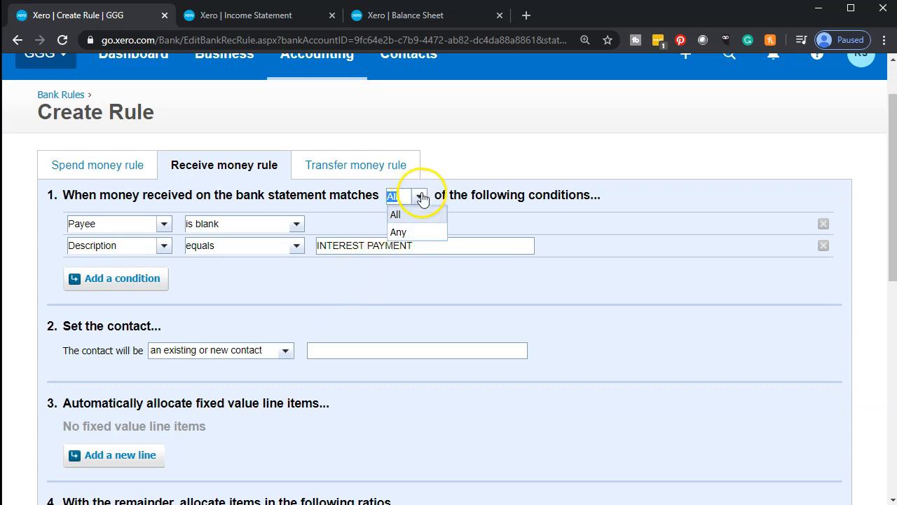
click(399, 233)
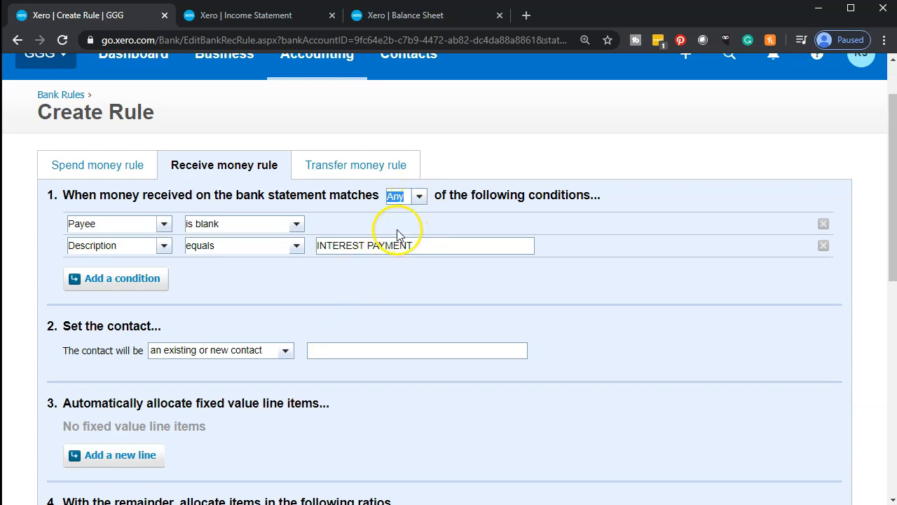
click(823, 224)
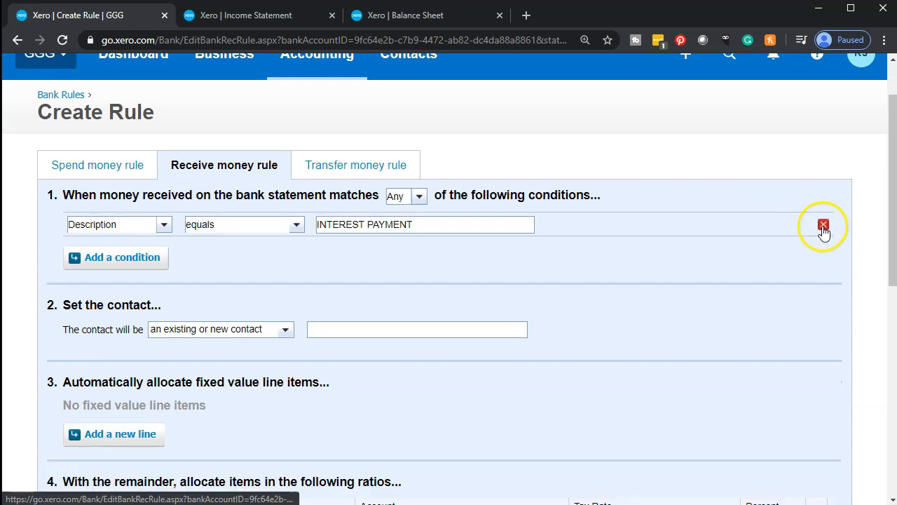
- Set the Description condition's operator to contains and copy its text INTEREST PAYMENT
click(297, 226)
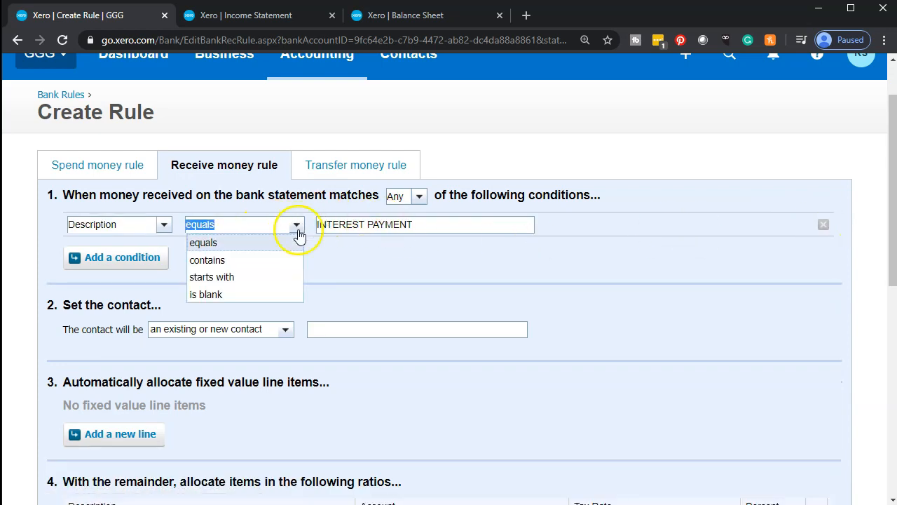
click(284, 260)
drag(441, 225, 207, 221)
key(ctrl+c)
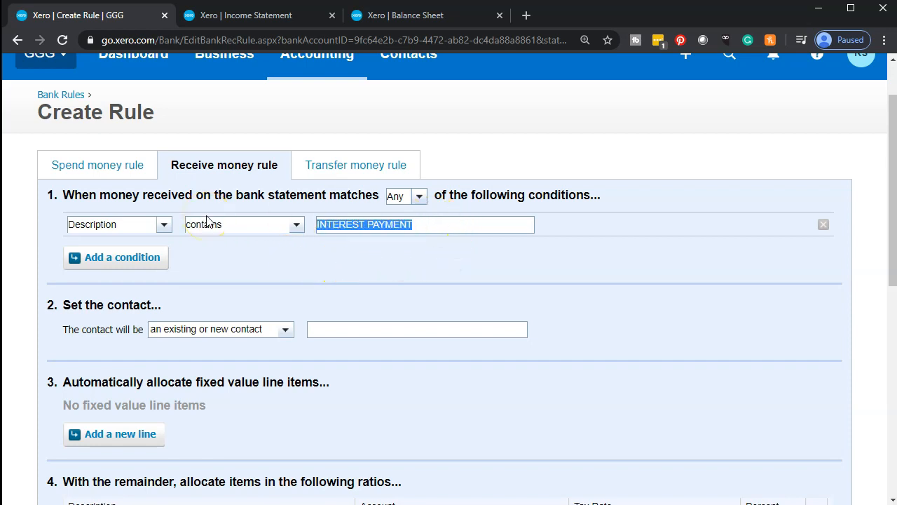
- Set the rule's existing or new contact to Chase
scroll(206, 221, down, 1)
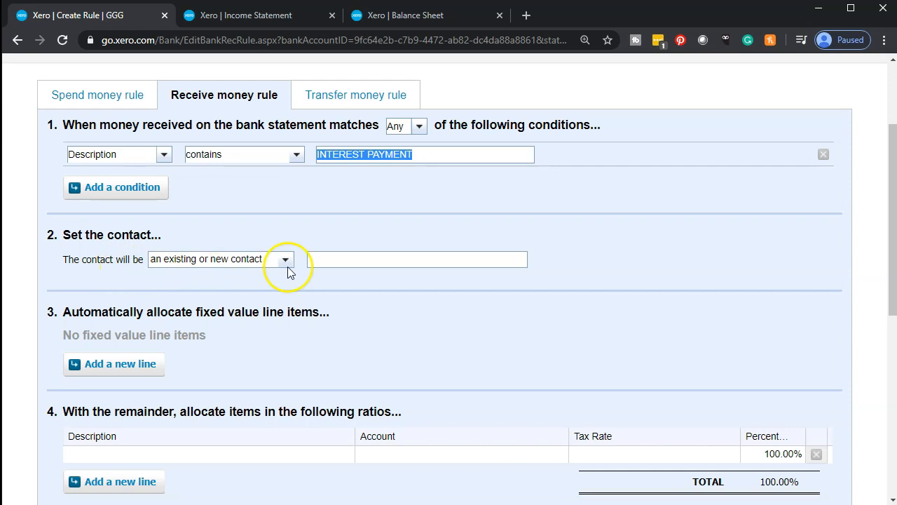
click(361, 260)
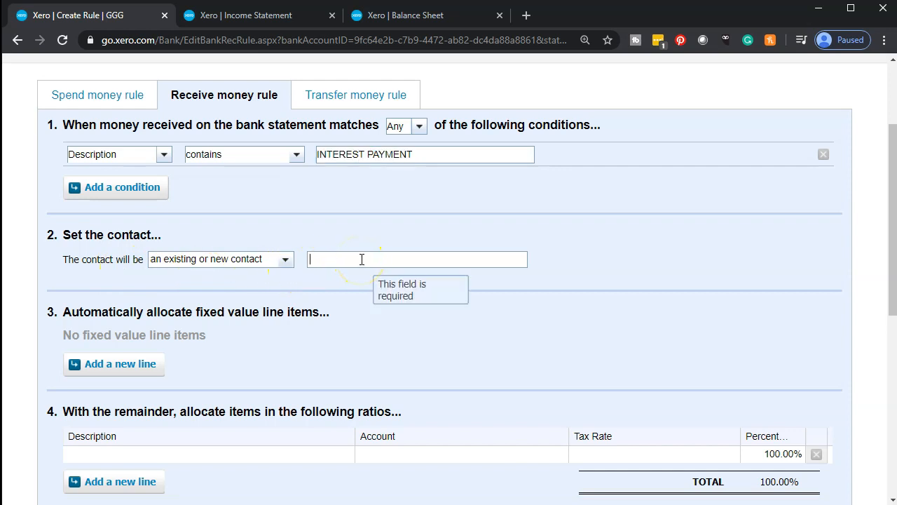
text(Chase)
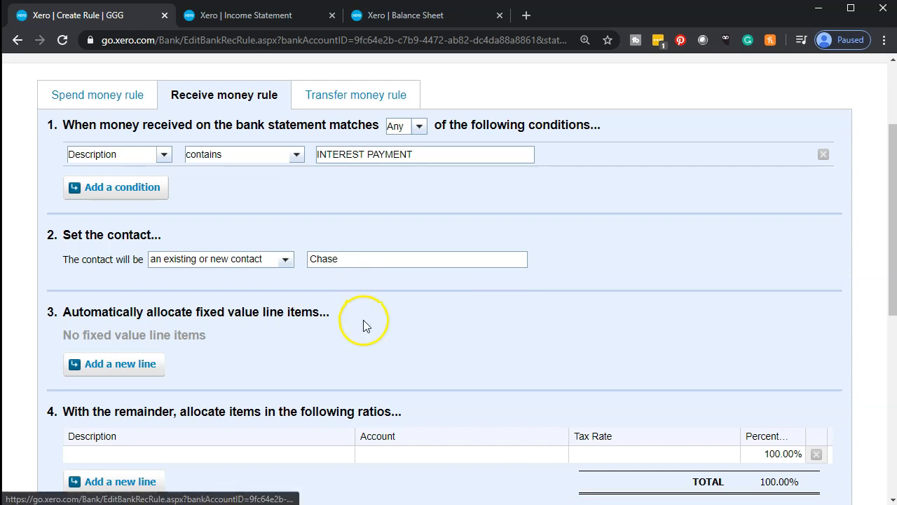
- Fill in the remainder allocation line with the description INTEREST PAYMENT and the account 4715 - Other Income
scroll(367, 323, down, 2)
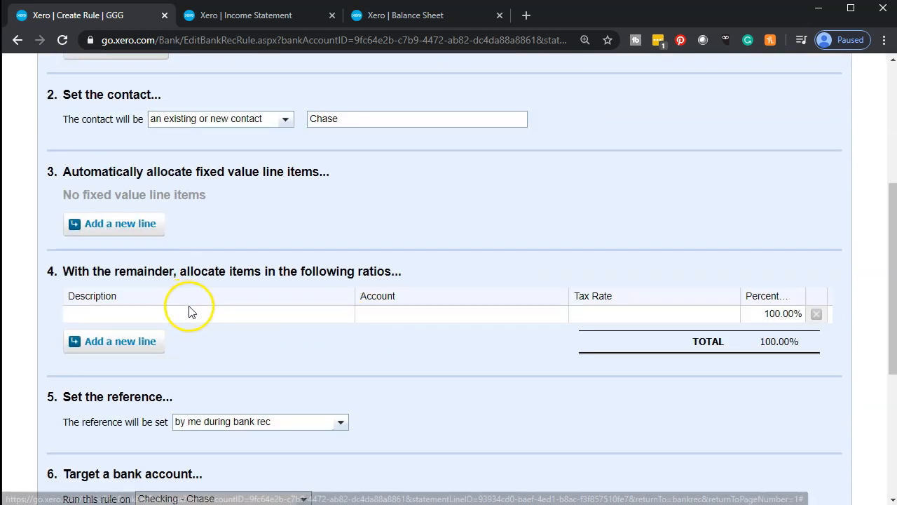
click(195, 315)
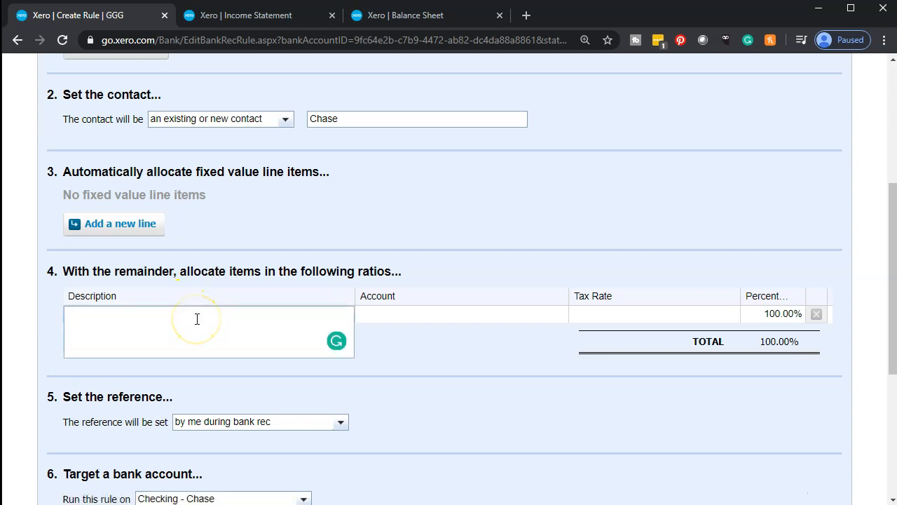
text(INTEREST PAYMENT)
key(Tab)
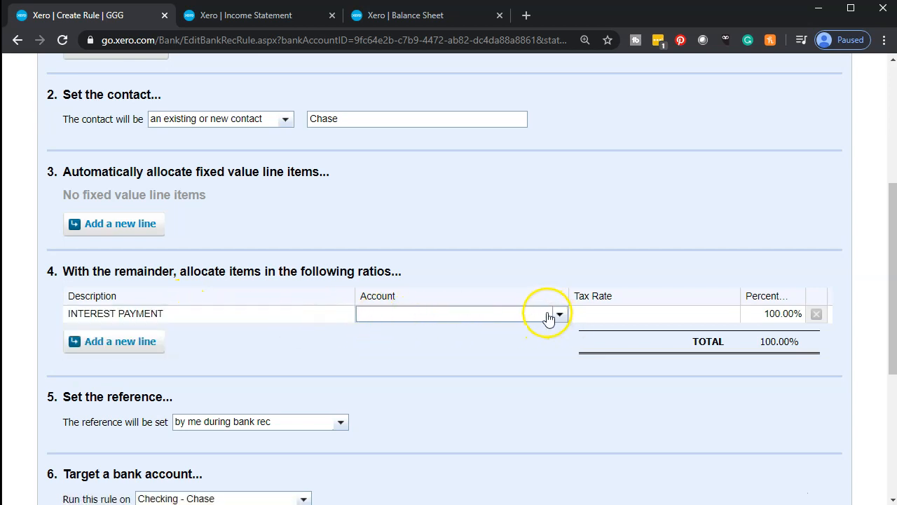
click(565, 319)
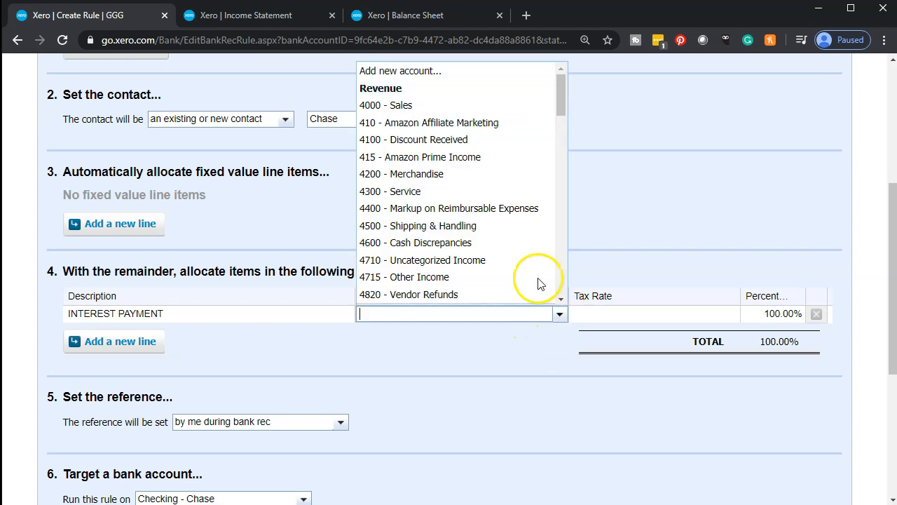
scroll(517, 260, down, 1)
scroll(514, 265, up, 1)
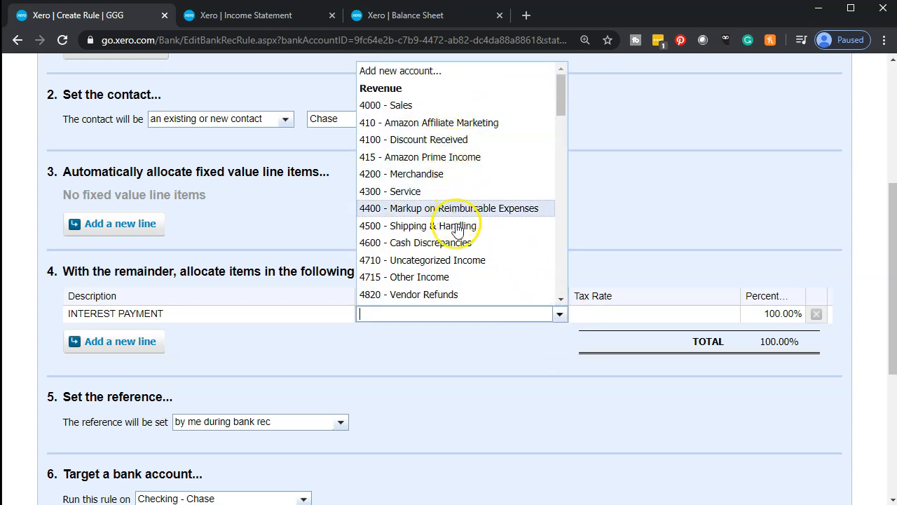
click(456, 278)
- Title the bank rule INTEREST Income and save it
scroll(456, 279, down, 2)
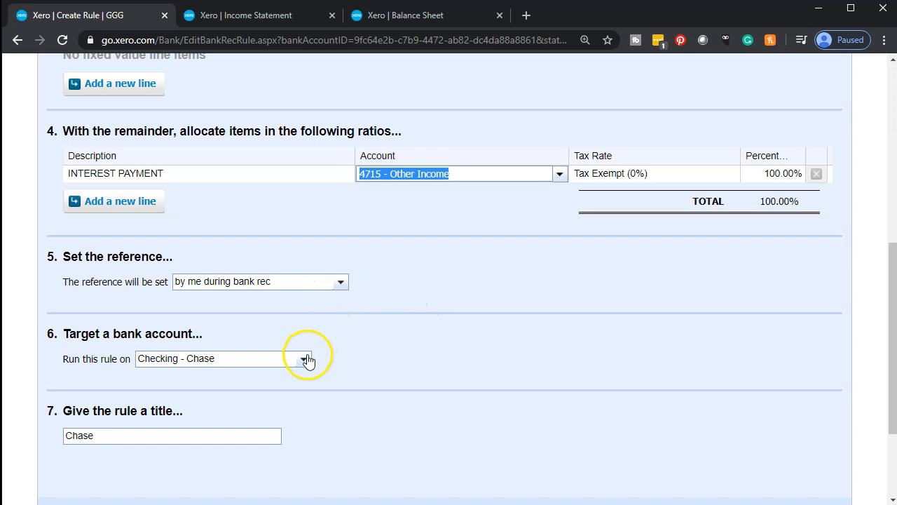
scroll(309, 368, down, 1)
click(137, 367)
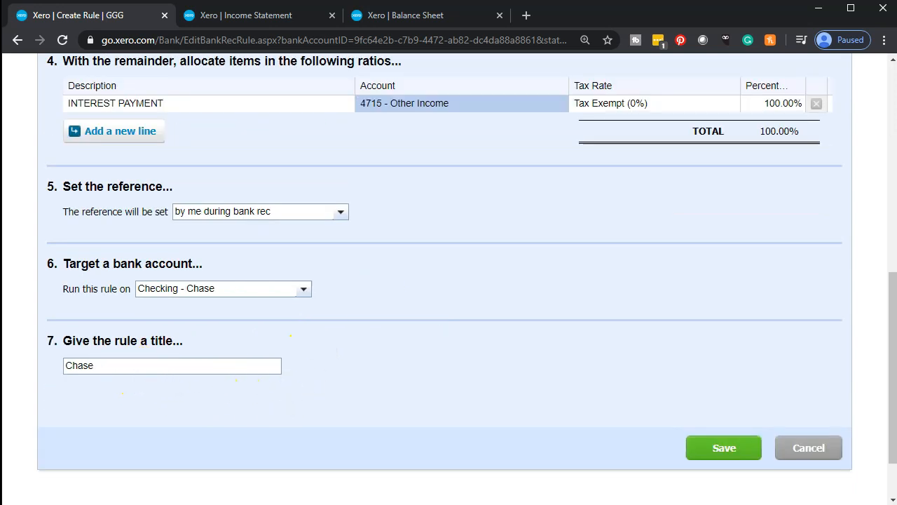
double_click(146, 371)
key(ctrl+v)
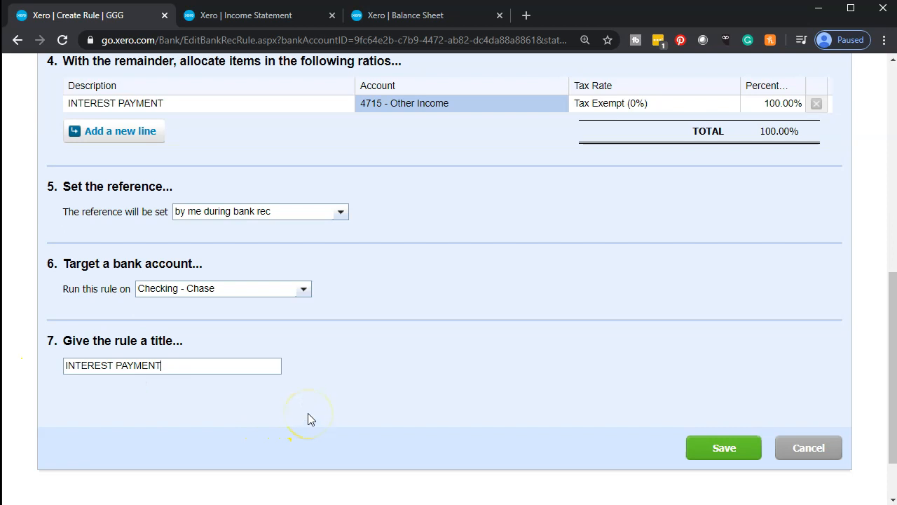
key(BackSpace)
key(BackSpace)
key(BackSpace)
key(BackSpace)
key(BackSpace)
key(BackSpace)
key(BackSpace)
text(Income)
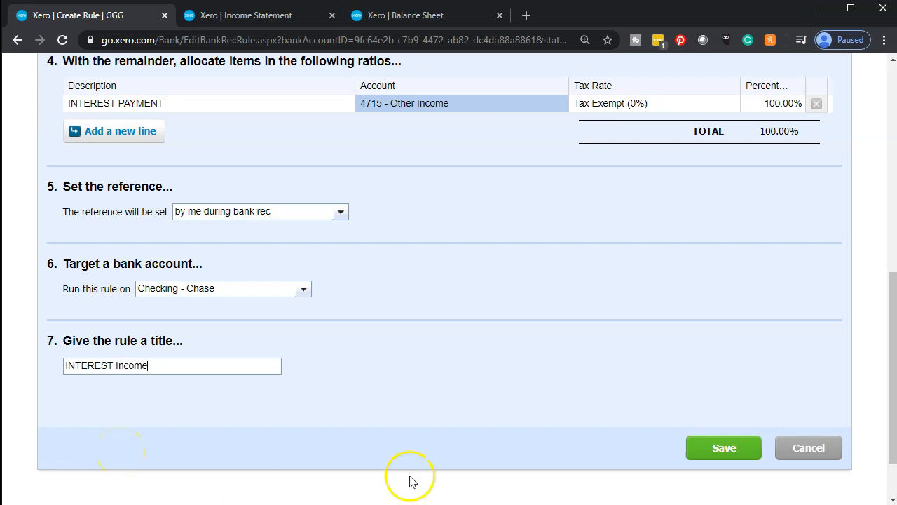
click(720, 449)
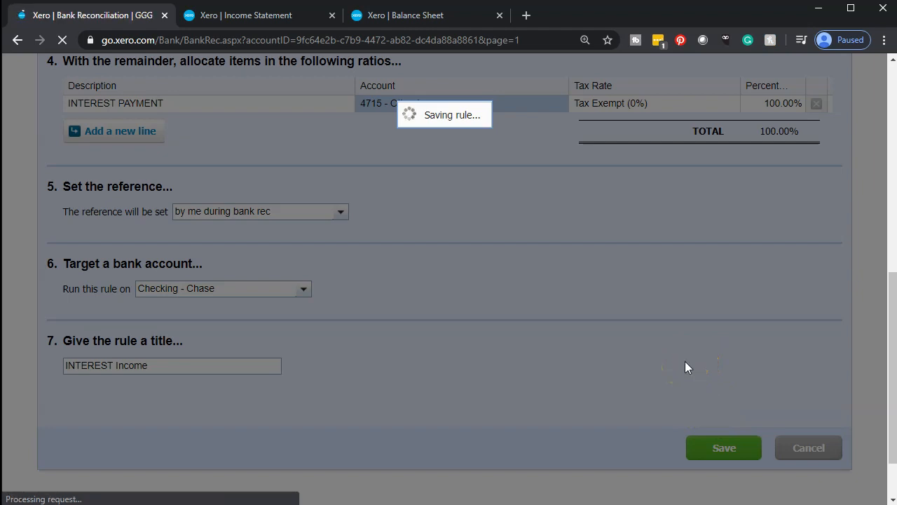
- Reconcile the May 1, 2020 INTEREST PAYMENT statement line using the INTEREST Income rule
scroll(549, 354, down, 4)
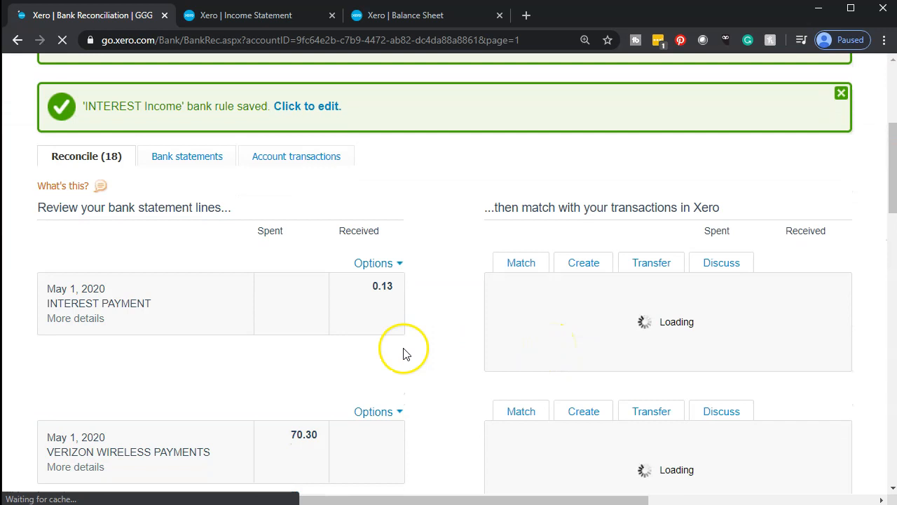
scroll(336, 321, up, 3)
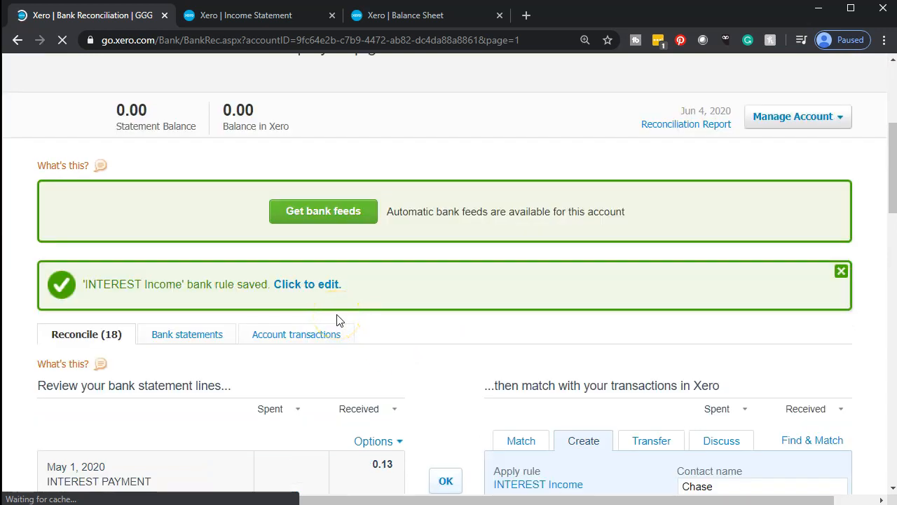
scroll(442, 377, down, 3)
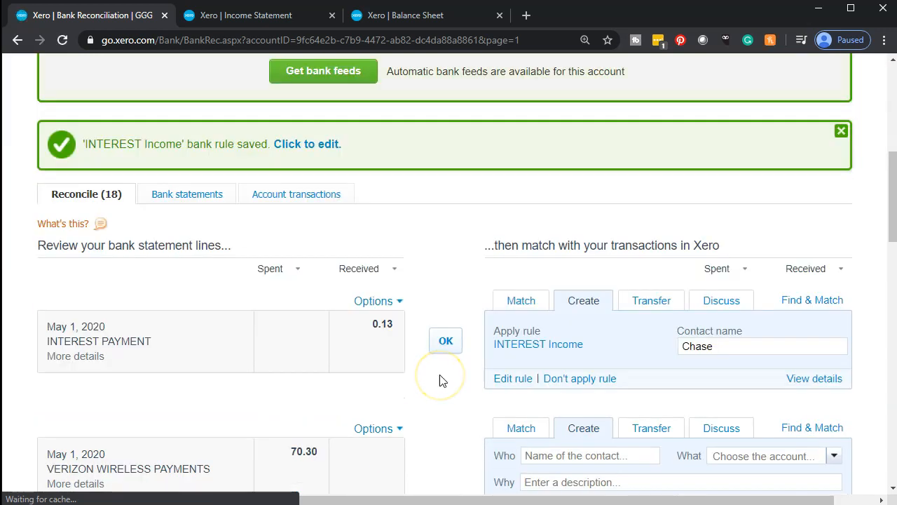
scroll(439, 375, down, 1)
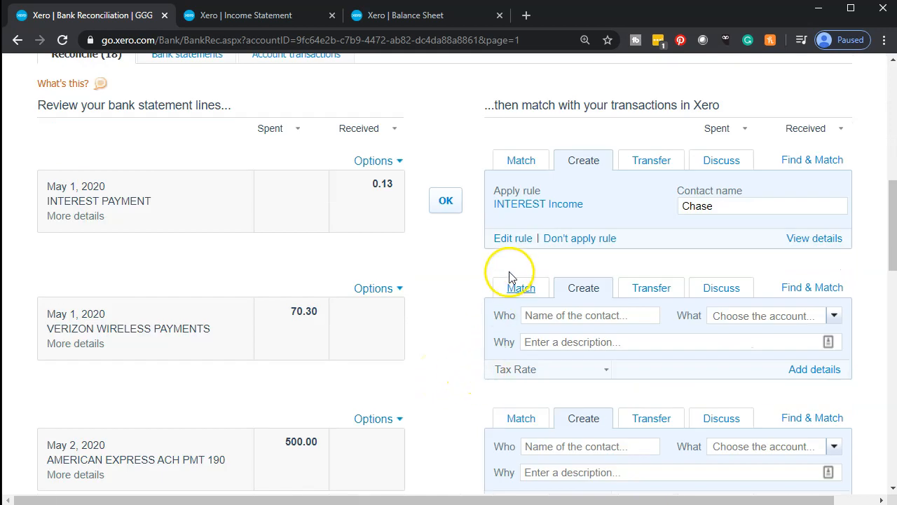
click(516, 240)
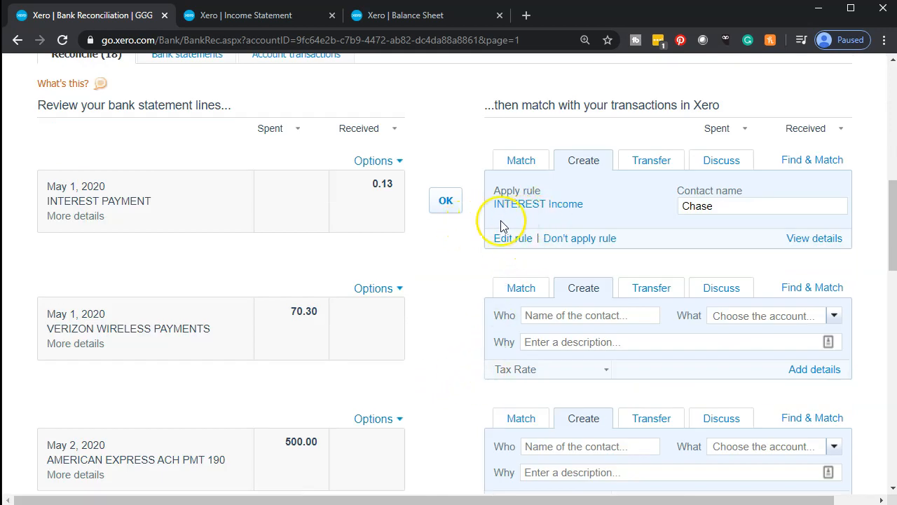
click(445, 201)
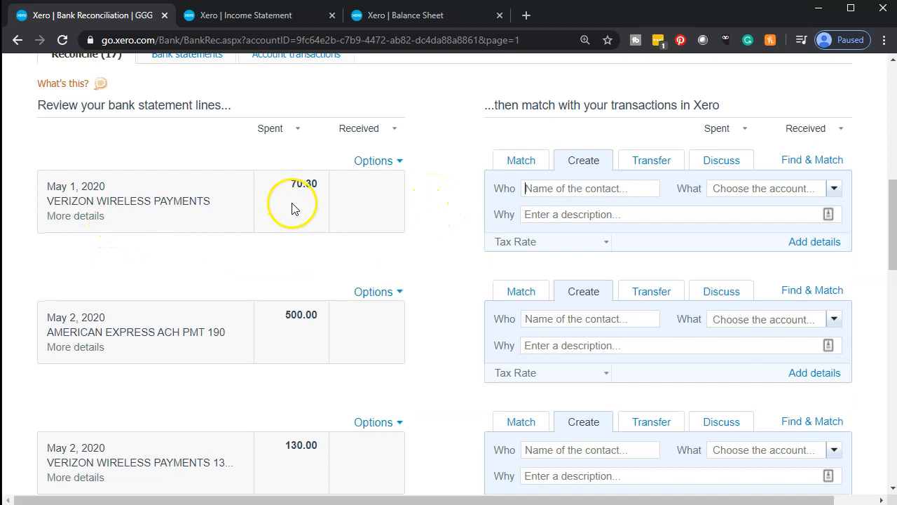
- Start a bank rule from the May 1 VERIZON WIRELESS PAYMENTS line, matching Any condition and without the blank Payee condition
click(393, 165)
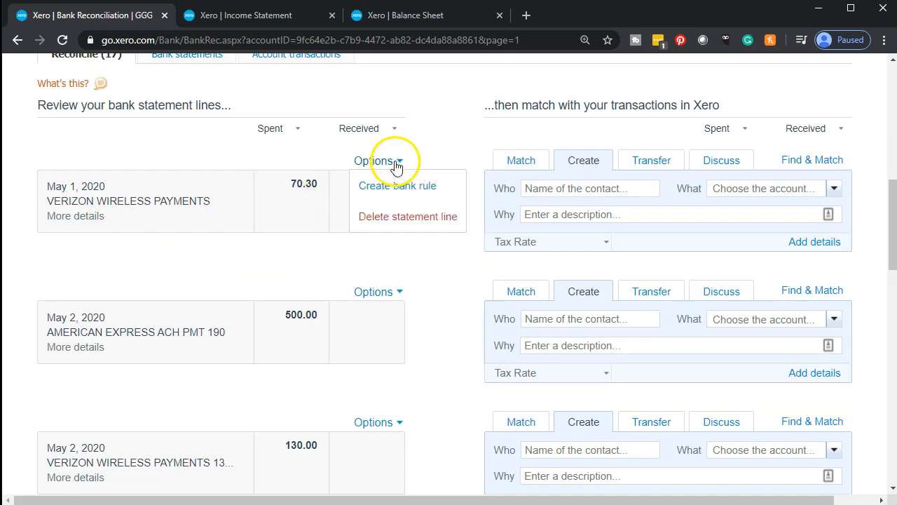
click(398, 188)
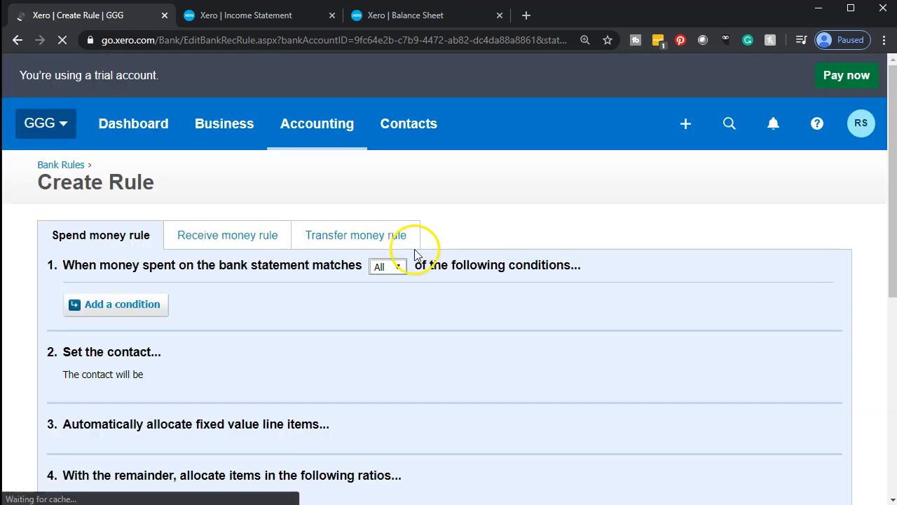
scroll(265, 262, down, 1)
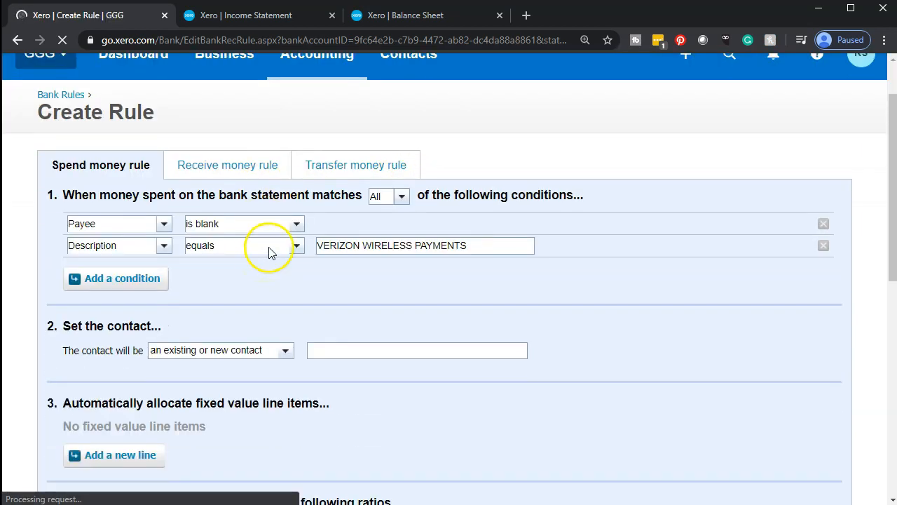
click(823, 224)
click(402, 196)
click(383, 232)
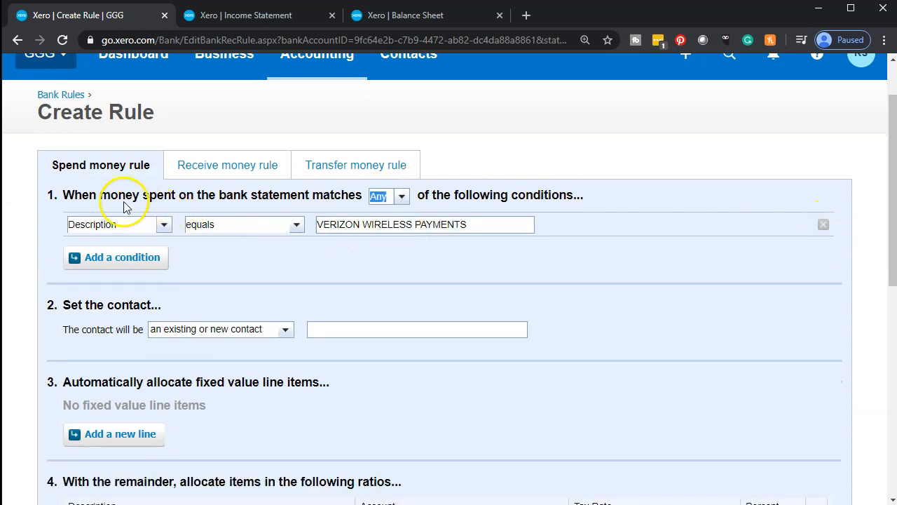
- Set the Description condition's operator to contains and shorten its text to VERIZON
click(298, 227)
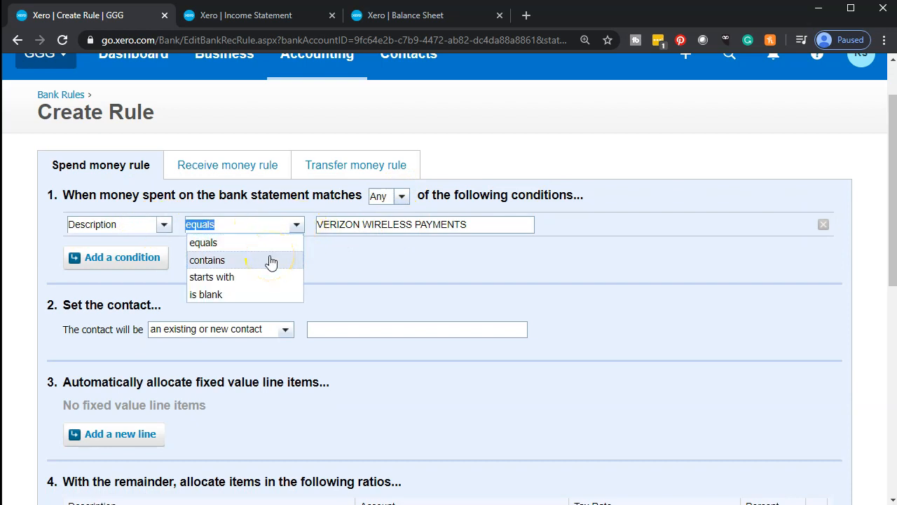
click(272, 261)
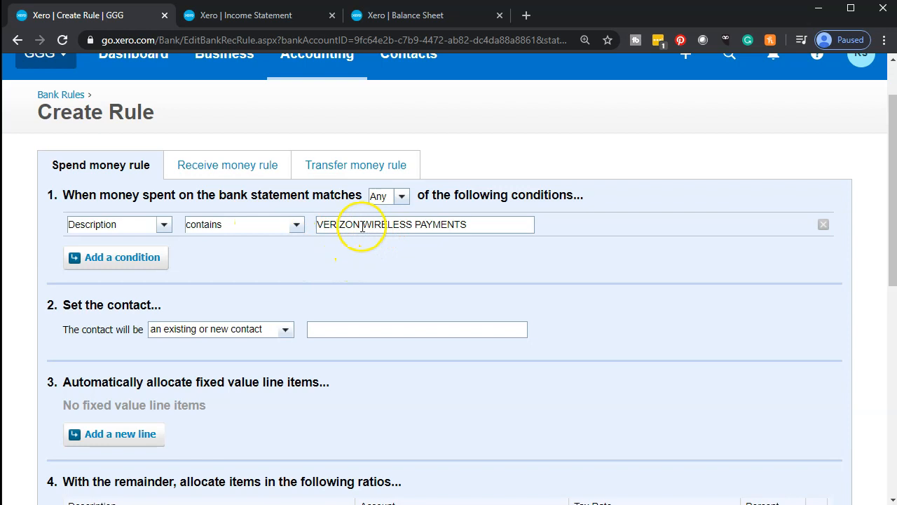
drag(366, 223, 555, 245)
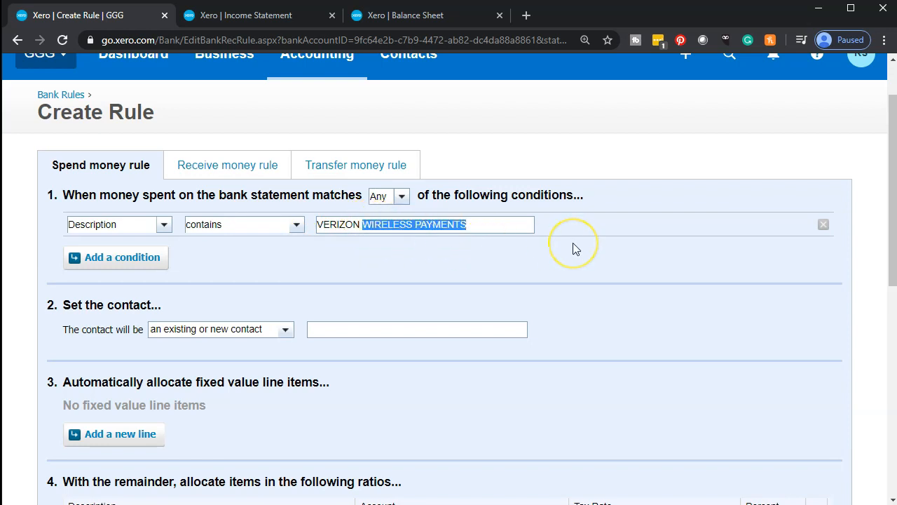
key(BackSpace)
- Copy the condition text VERIZON into the rule's contact and choose the existing contact Verizon
drag(392, 223, 230, 218)
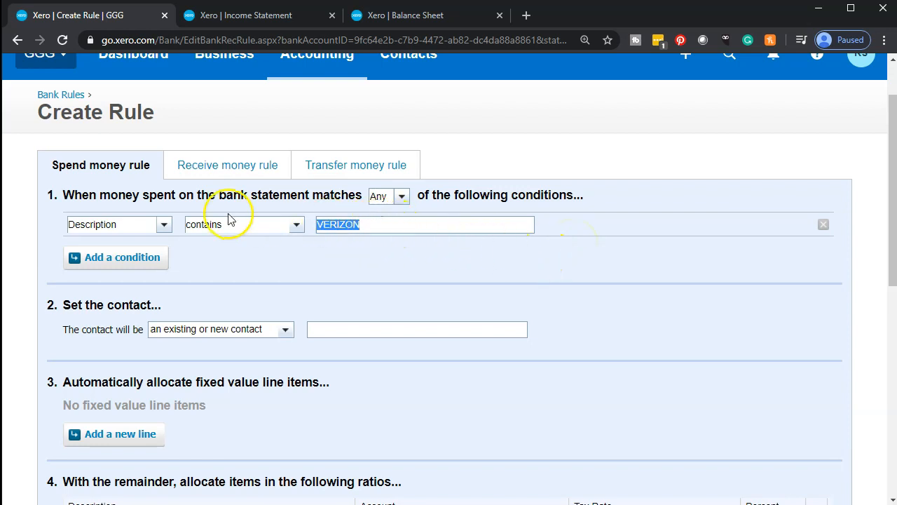
scroll(344, 315, down, 1)
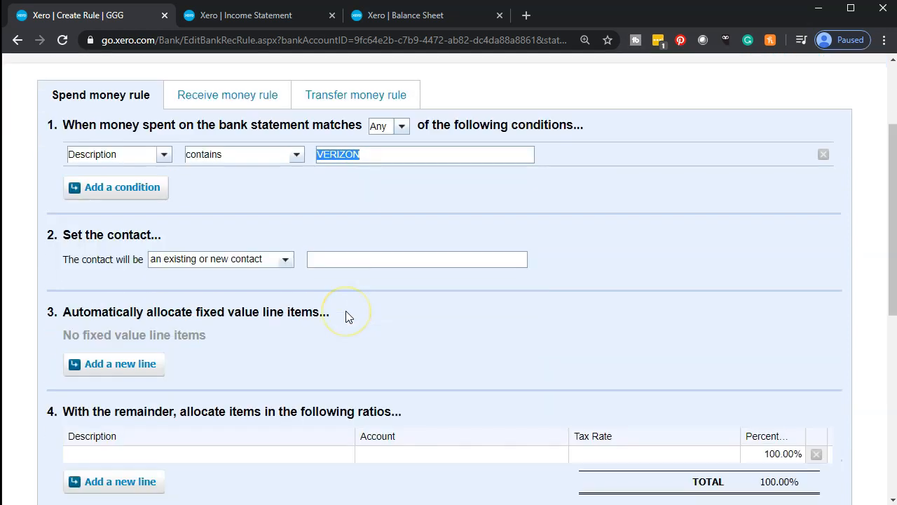
click(355, 261)
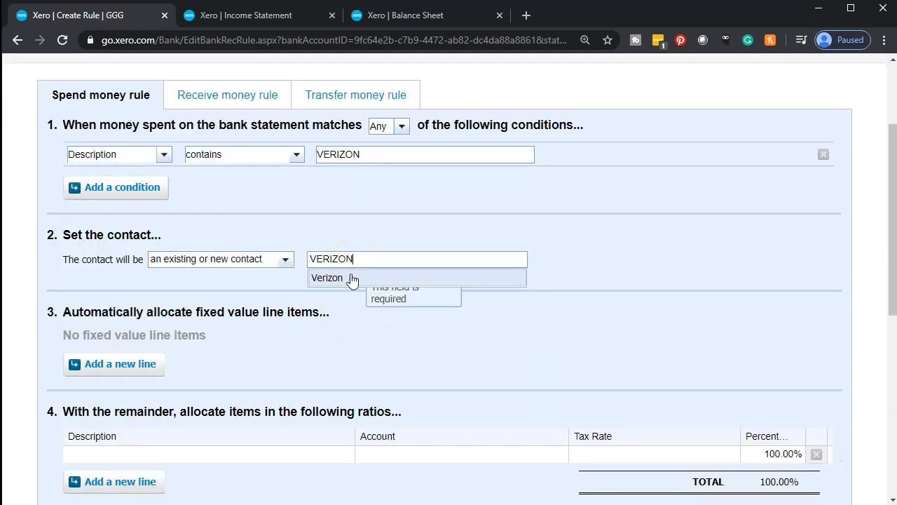
click(350, 279)
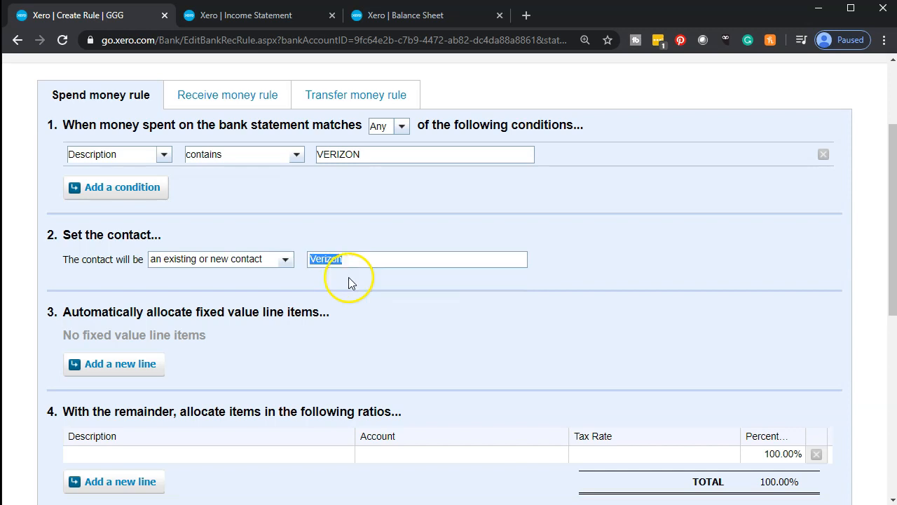
click(576, 274)
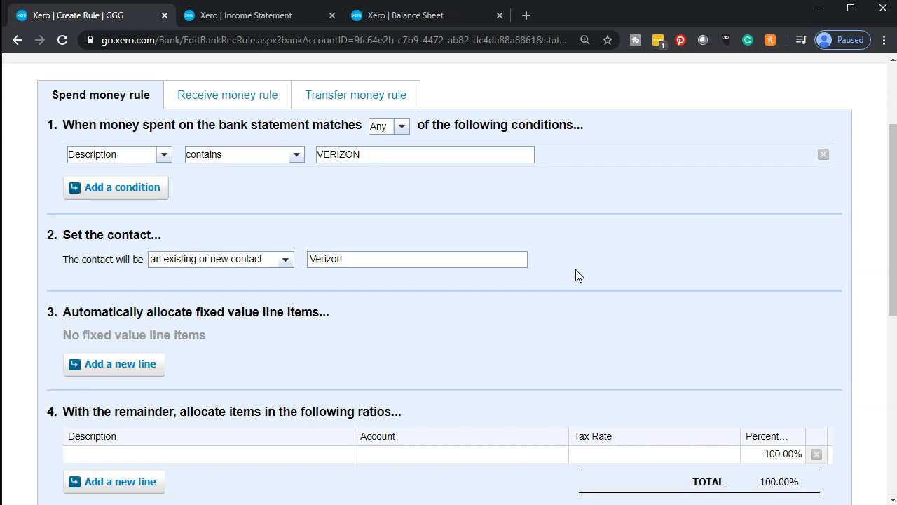
- Fill in the remainder allocation line with the description Telephon and the account 6337 - Telephone
scroll(575, 270, down, 1)
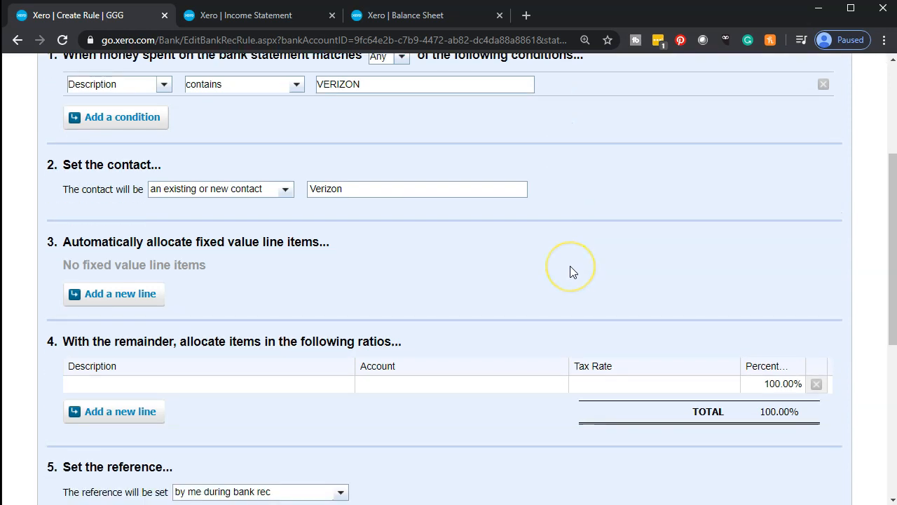
scroll(571, 271, down, 2)
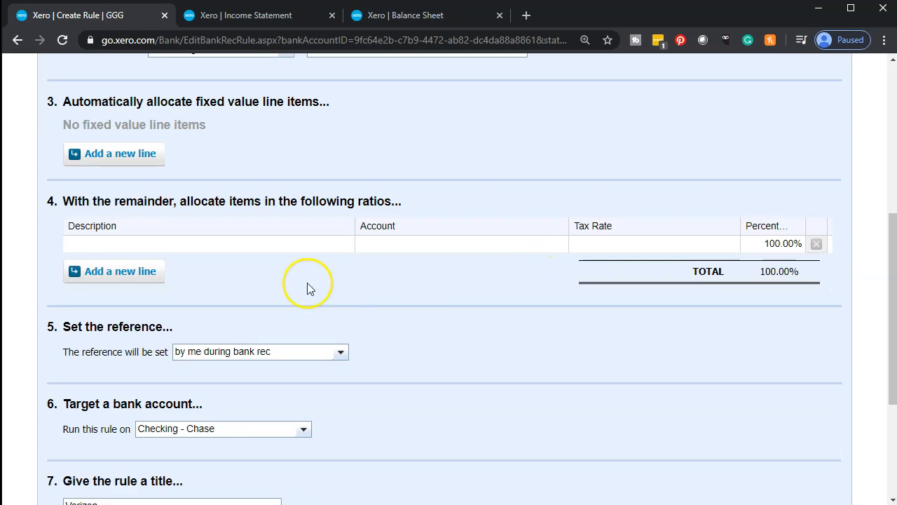
click(240, 245)
text(Telephon)
key(Tab)
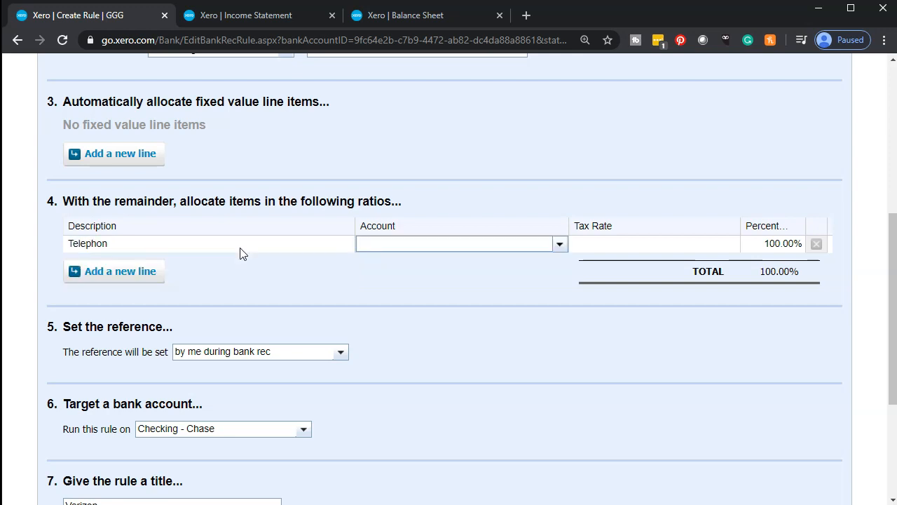
text(tel)
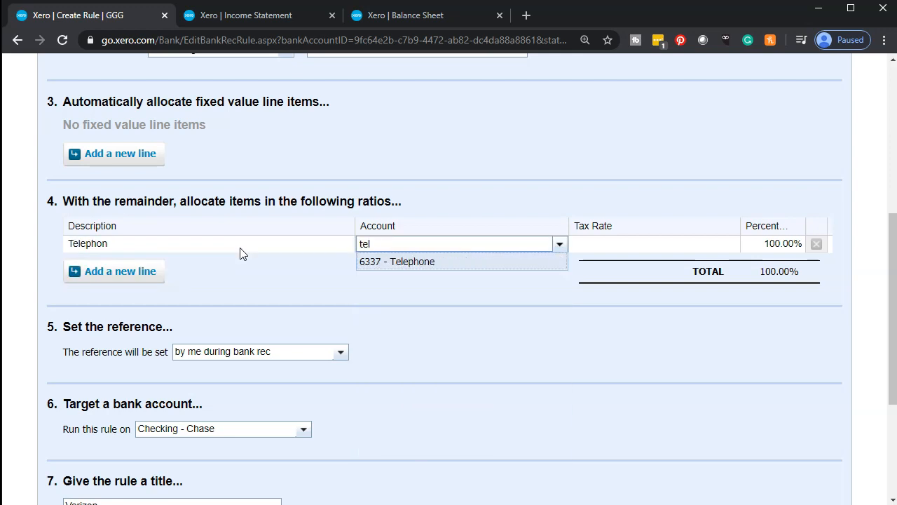
key(Tab)
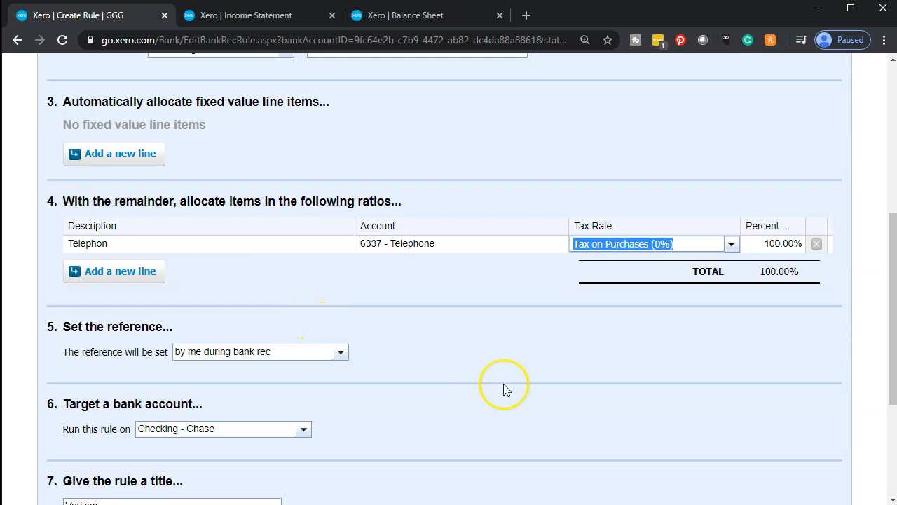
- Extend the rule's title to Verizon Telephone and save the rule
scroll(503, 389, down, 1)
scroll(503, 390, down, 2)
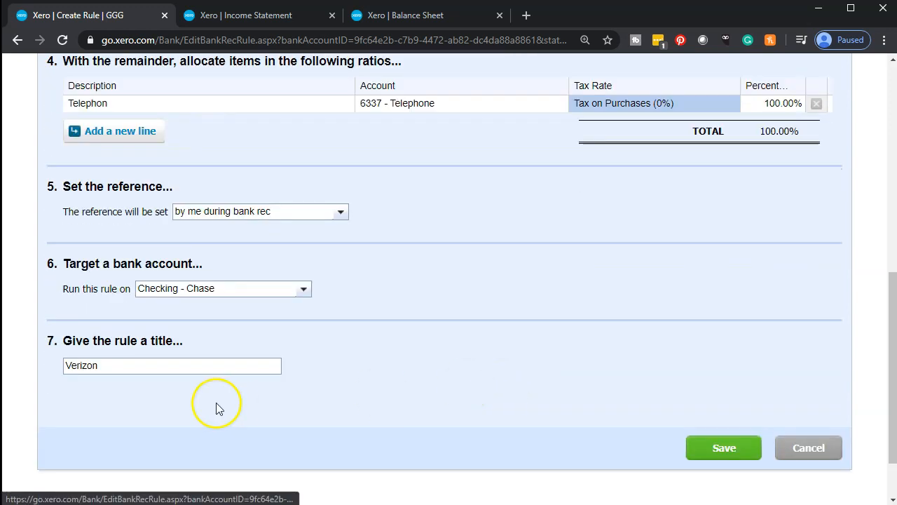
click(141, 362)
text(Telephone)
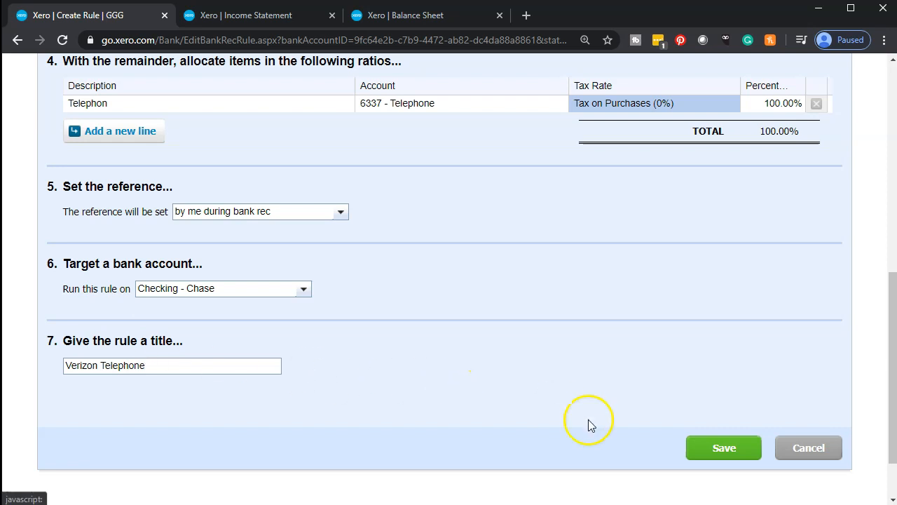
click(707, 450)
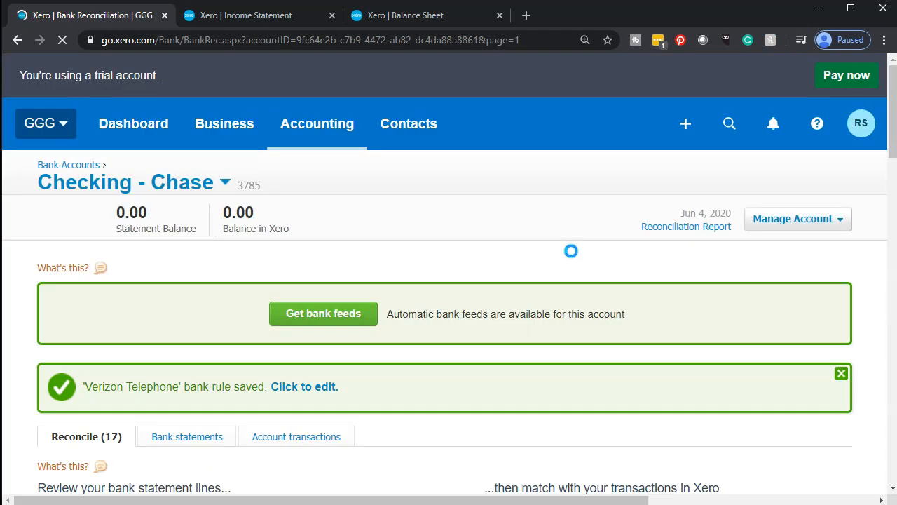
- Reconcile the May 1, 2020 VERIZON WIRELESS PAYMENTS line of 70.30 using the Verizon Telephone rule
scroll(571, 251, down, 2)
scroll(571, 251, down, 1)
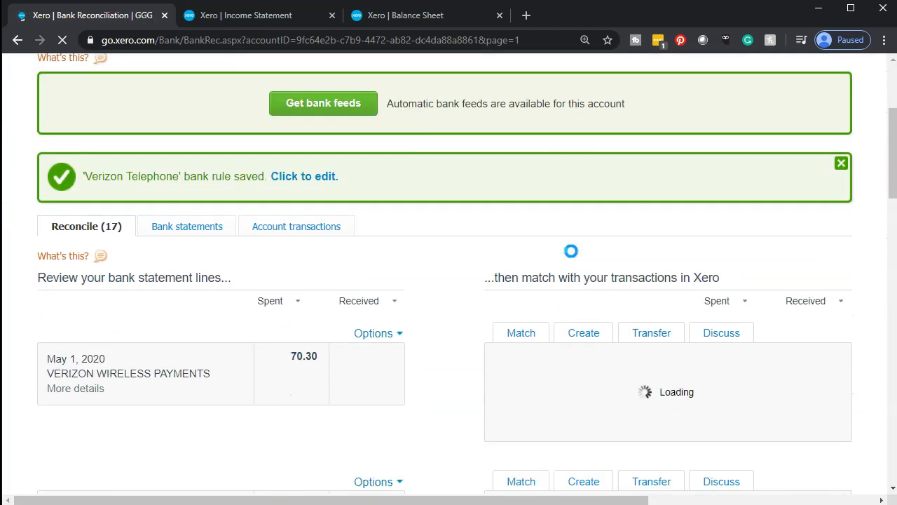
scroll(572, 251, down, 1)
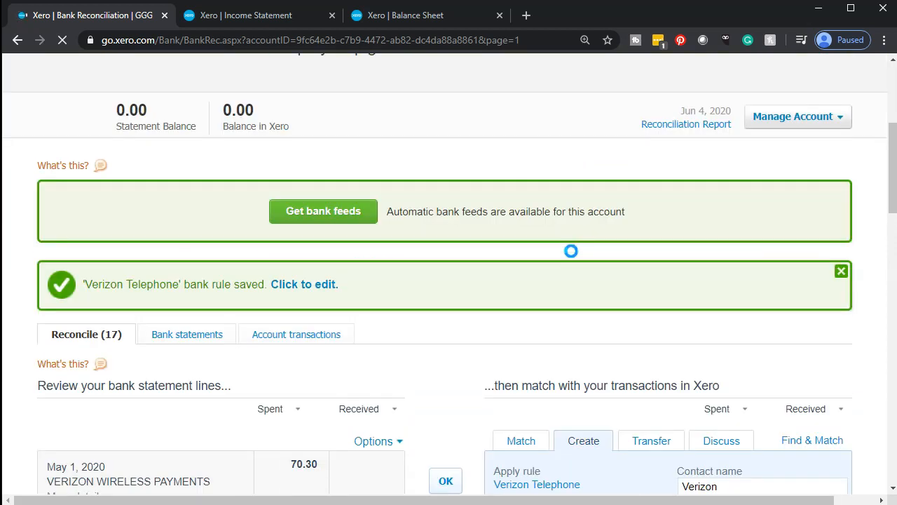
scroll(571, 251, down, 2)
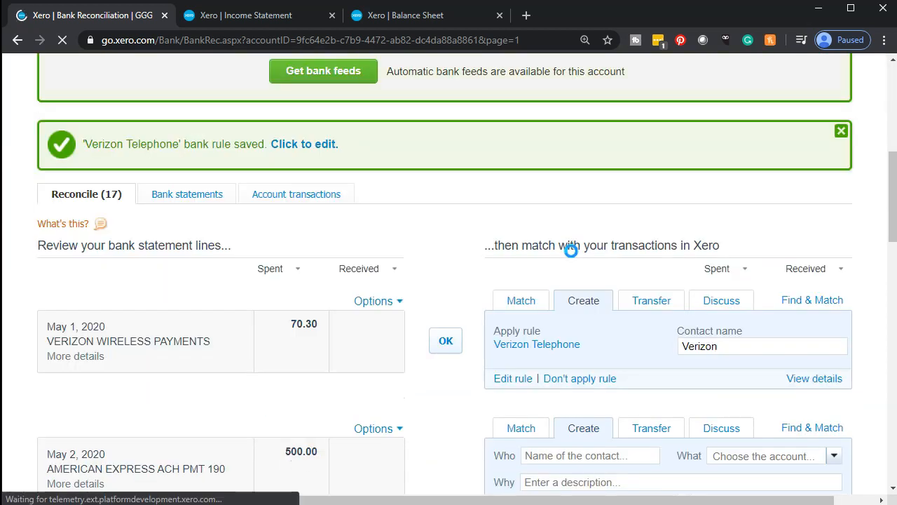
scroll(572, 251, down, 2)
click(443, 209)
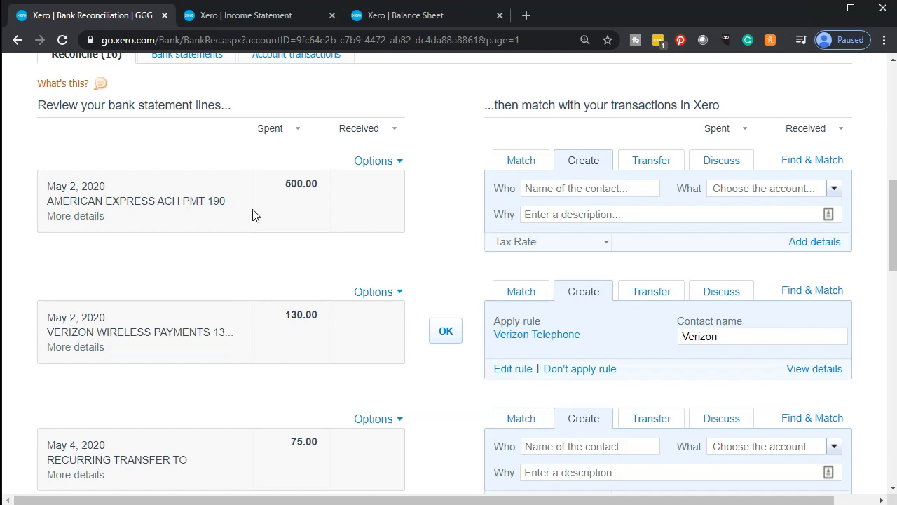
- Start a bank rule from the May 2, 2020 AMERICAN EXPRESS line, matching any condition, and remove its blank-payee condition
click(297, 205)
click(378, 162)
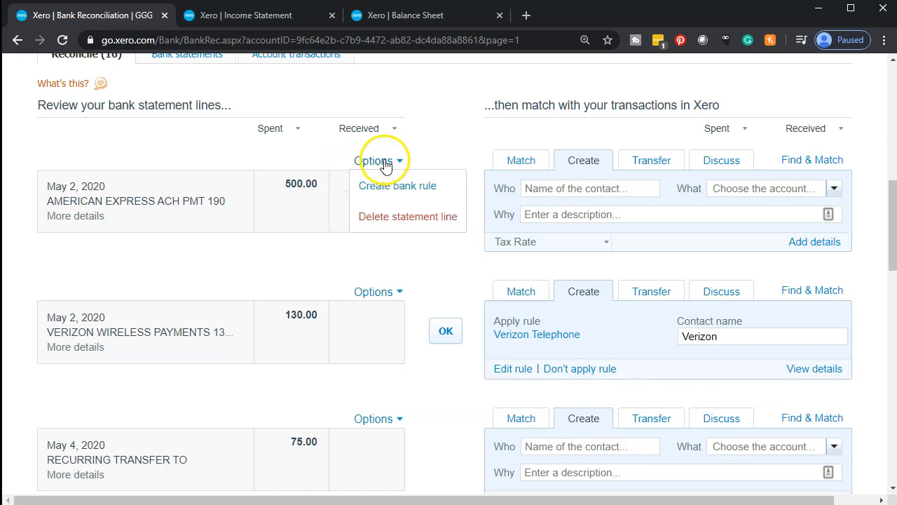
click(398, 186)
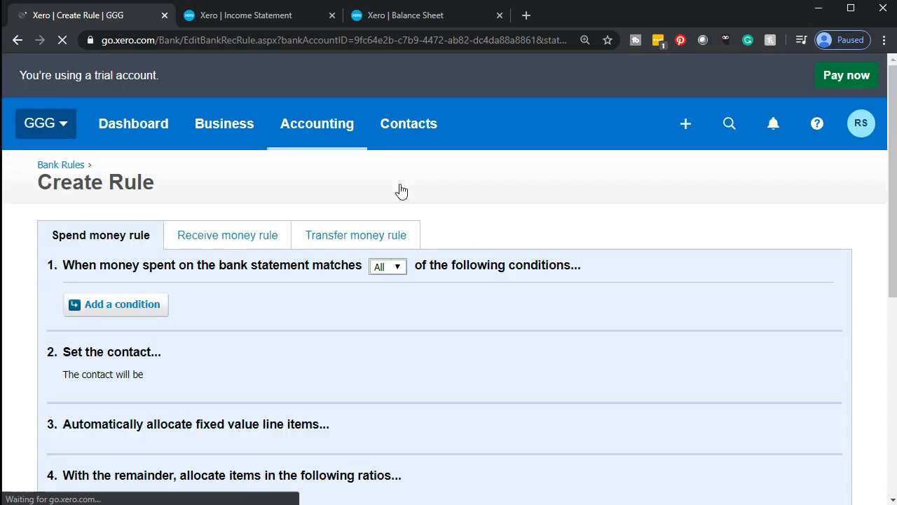
scroll(401, 192, down, 1)
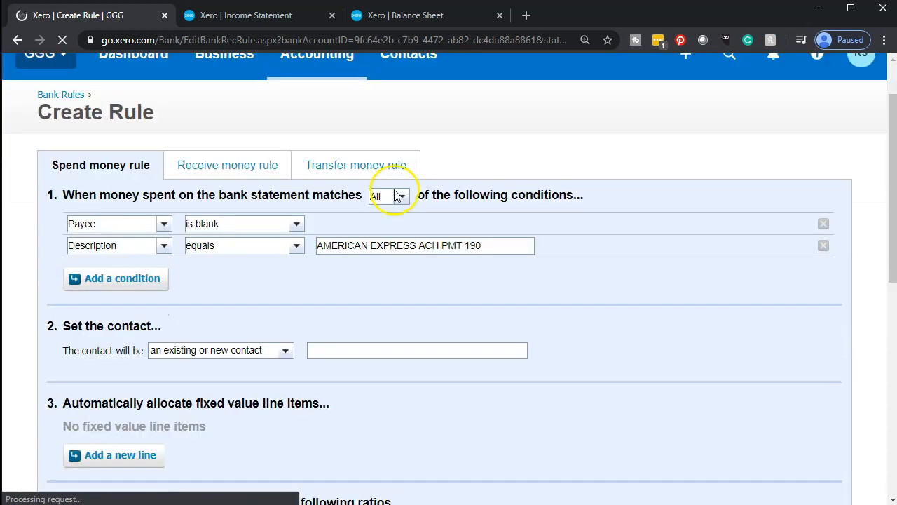
scroll(339, 251, down, 1)
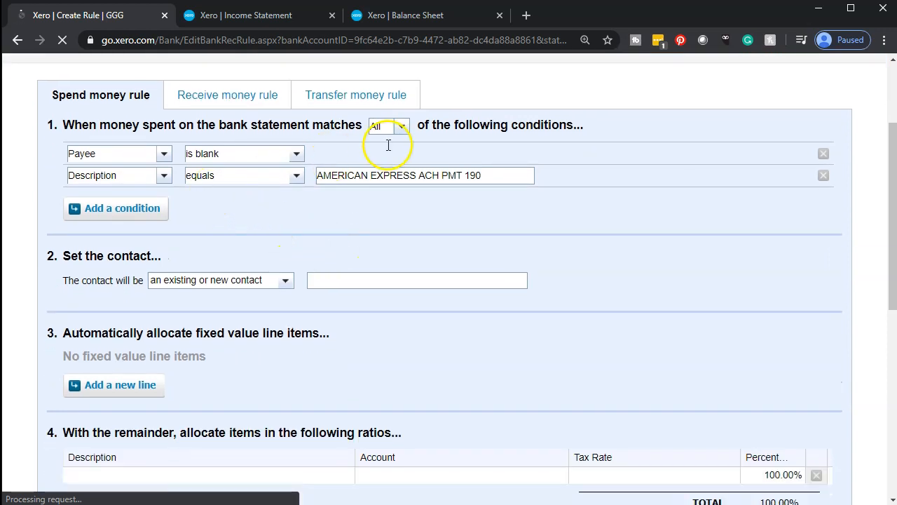
click(403, 126)
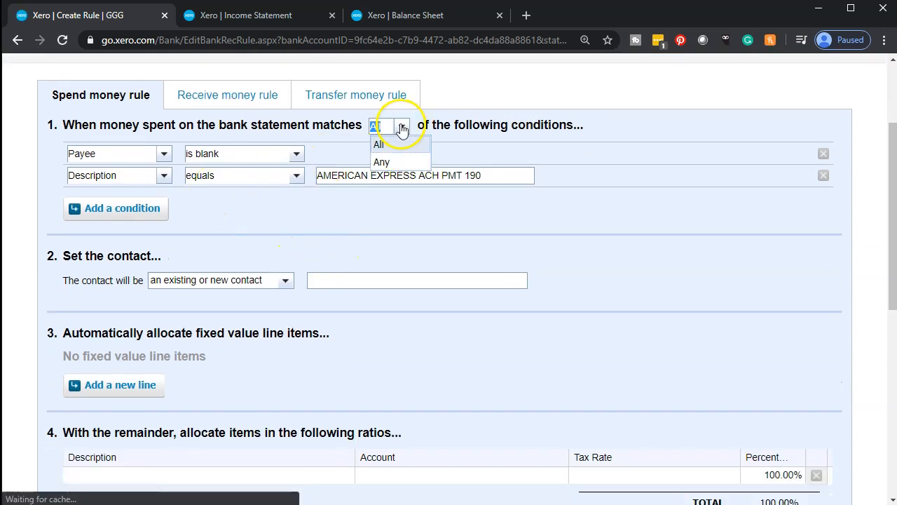
click(388, 162)
click(824, 155)
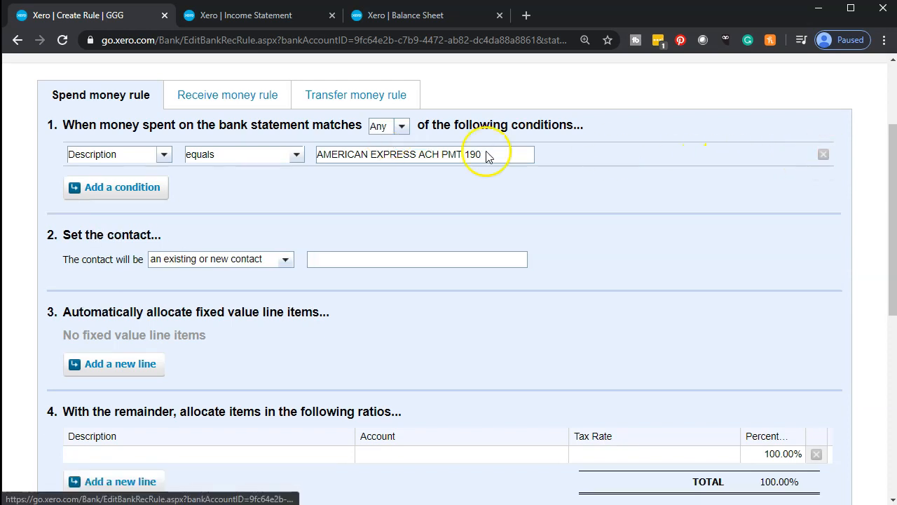
- Change the rule's description condition to contains and shorten its text to AMERICAN EXPRESS
click(296, 155)
click(272, 189)
drag(420, 154, 527, 159)
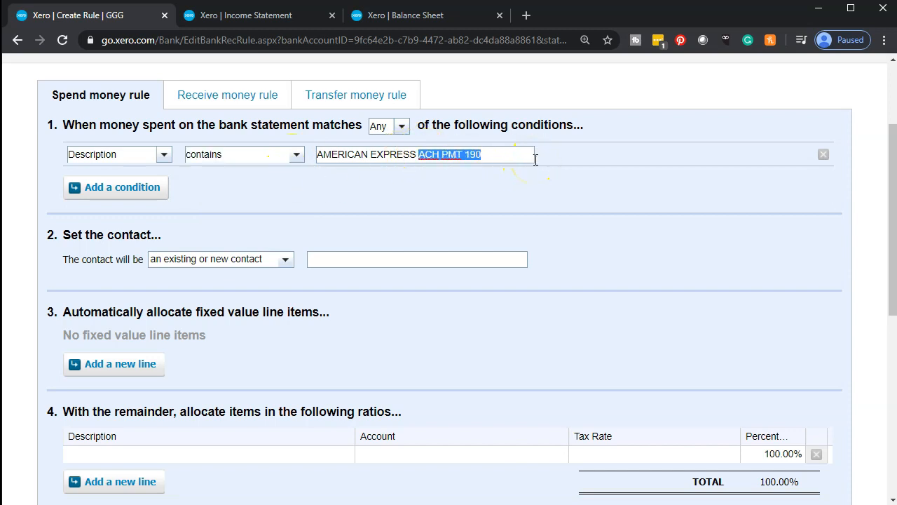
key(BackSpace)
- Copy the condition text AMERICAN EXPRESS into the rule's contact and choose the existing contact American Express
drag(420, 156, 259, 141)
key(ctrl+c)
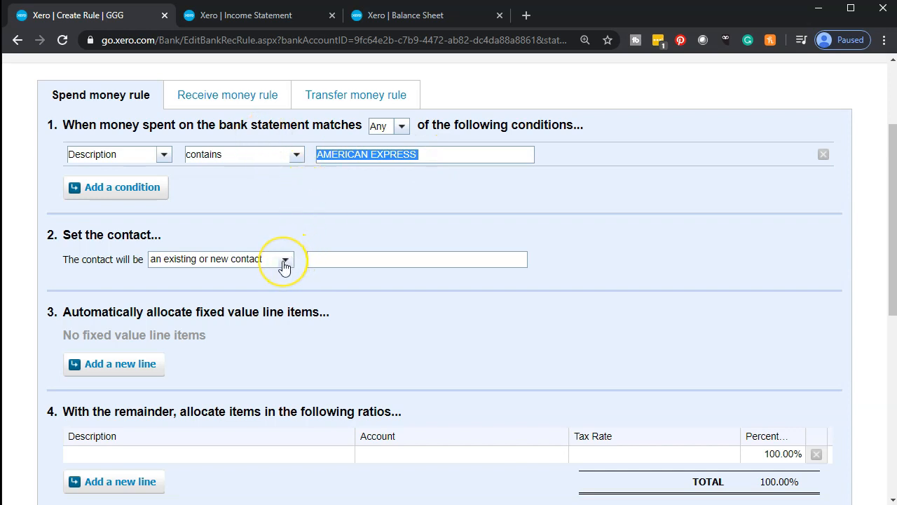
click(365, 259)
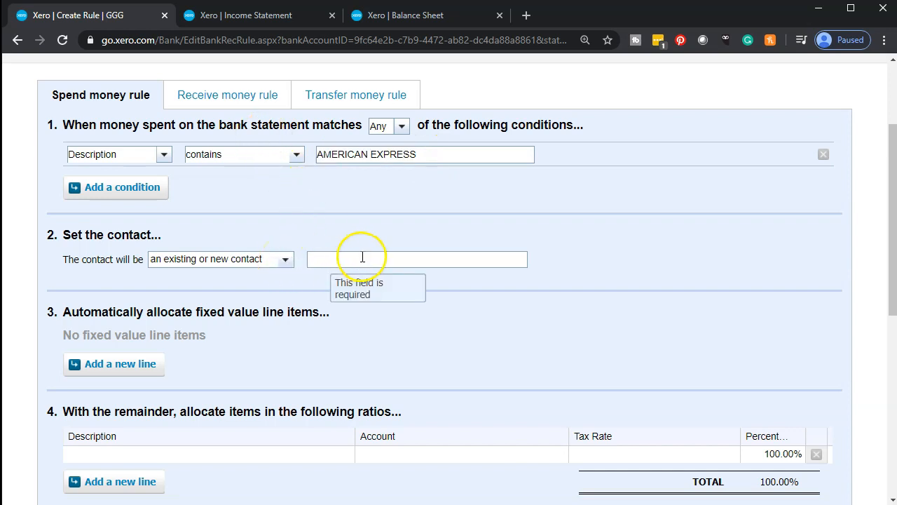
key(ctrl+v)
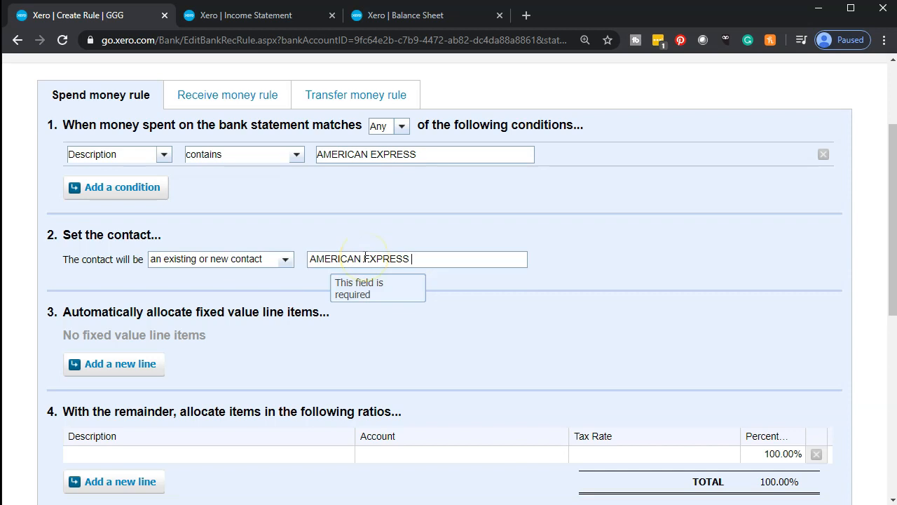
key(BackSpace)
key(BackSpace)
key(BackSpace)
key(BackSpace)
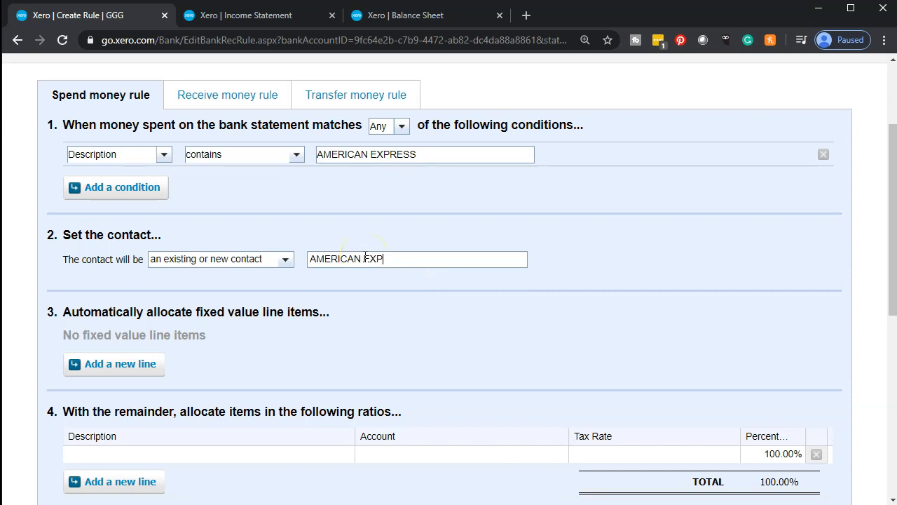
click(347, 277)
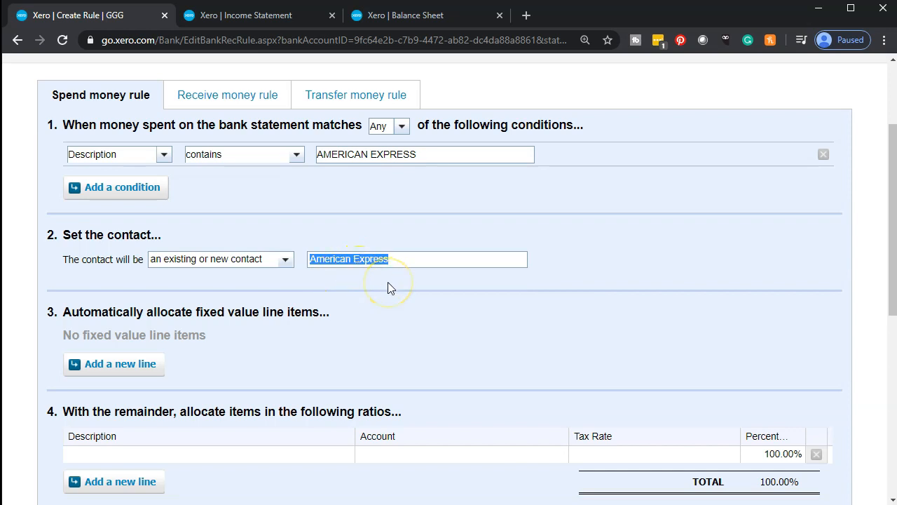
- Fill in the remainder allocation line with the description AMERICAN EXPRESS and the account 2055 - Credit Card Clearing
scroll(388, 287, down, 3)
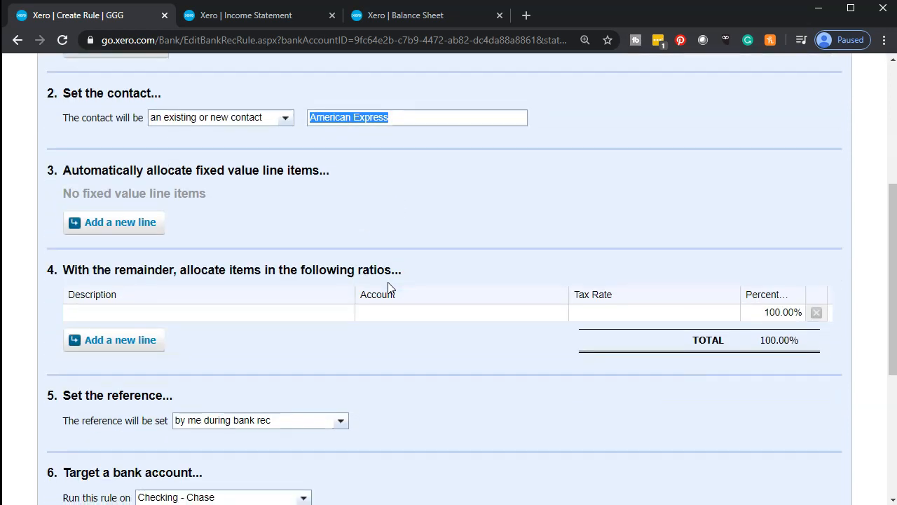
scroll(387, 288, down, 1)
click(247, 252)
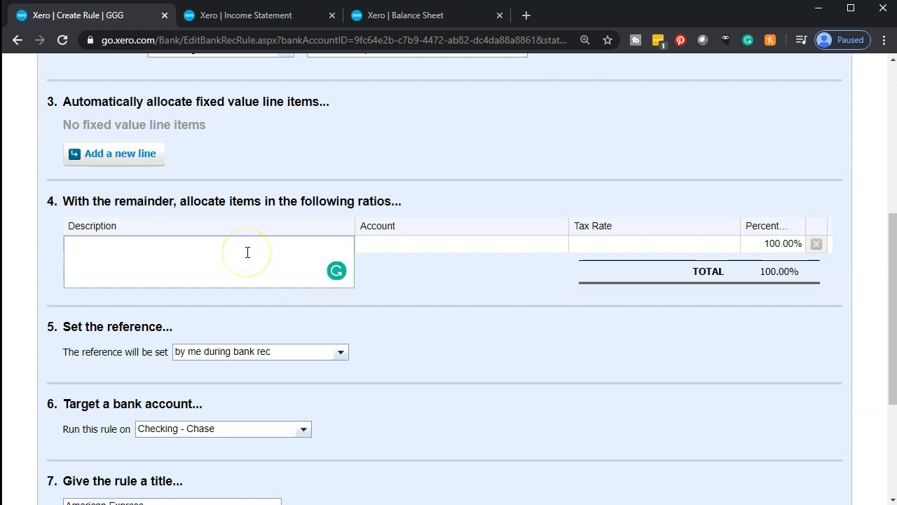
key(ctrl+v)
click(399, 244)
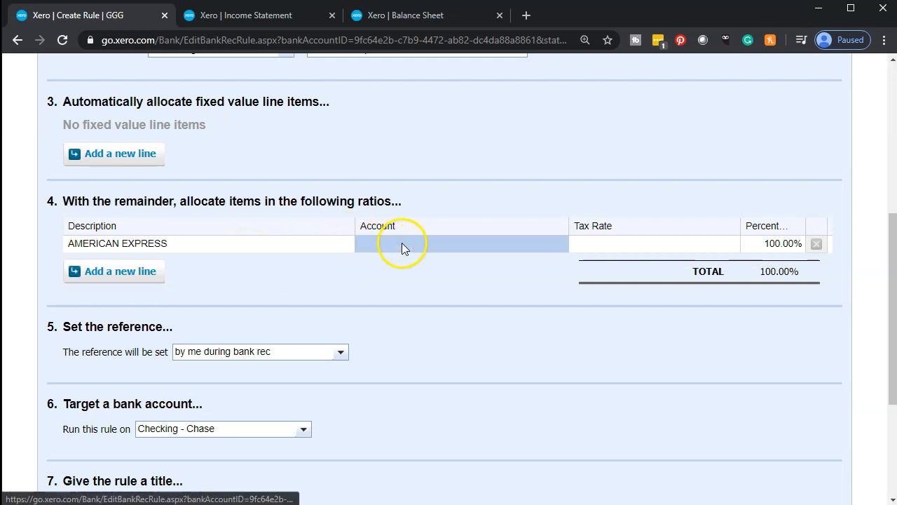
click(453, 243)
text(cre)
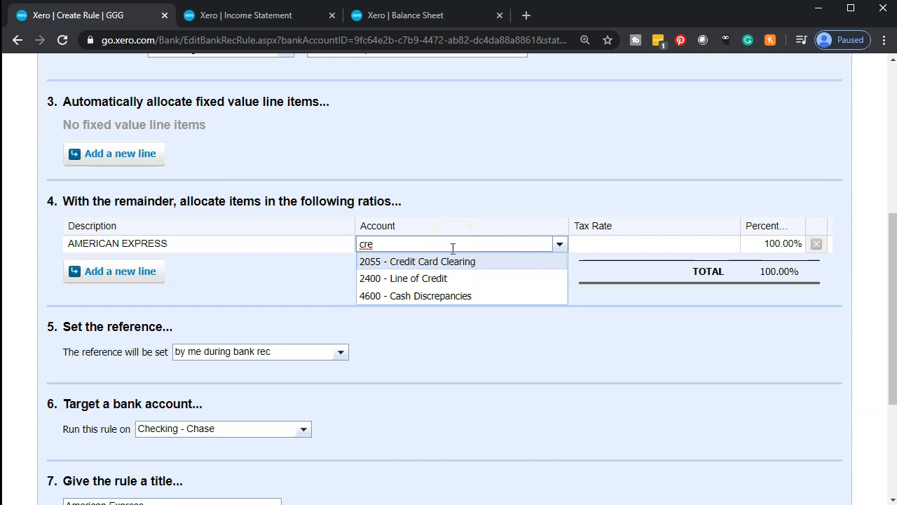
click(437, 263)
click(437, 264)
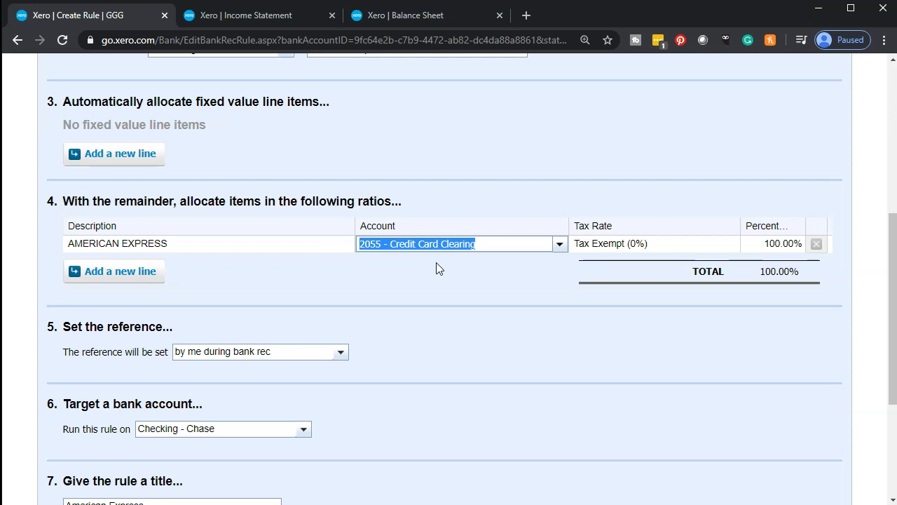
- Extend the rule's title to American Express Credit Card Clearing and save the rule
scroll(434, 263, down, 1)
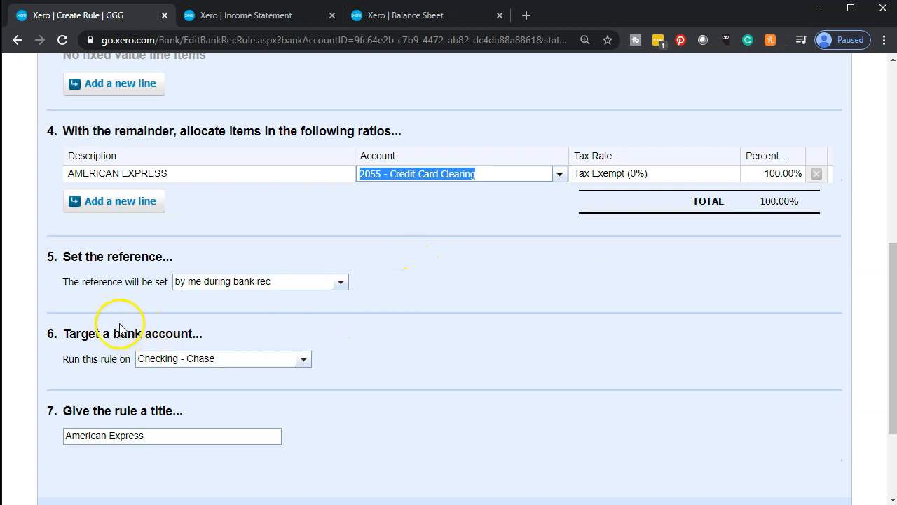
scroll(261, 303, down, 1)
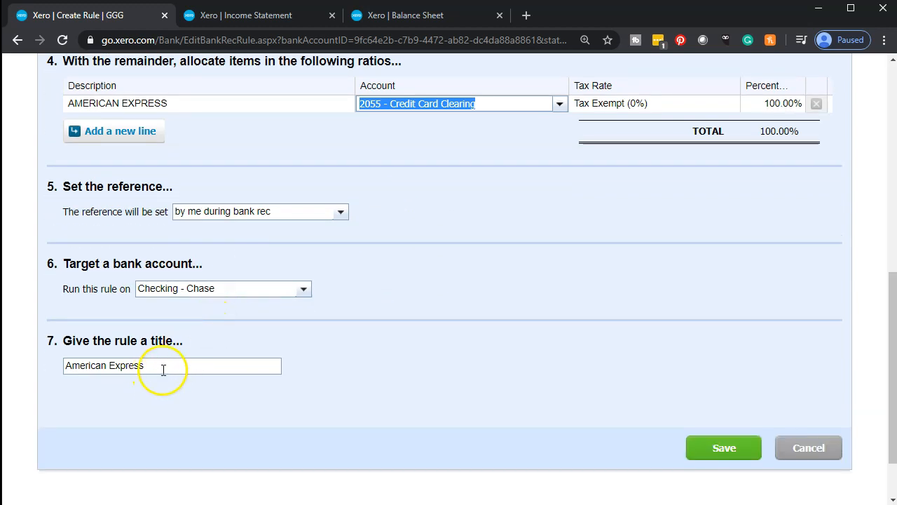
click(170, 368)
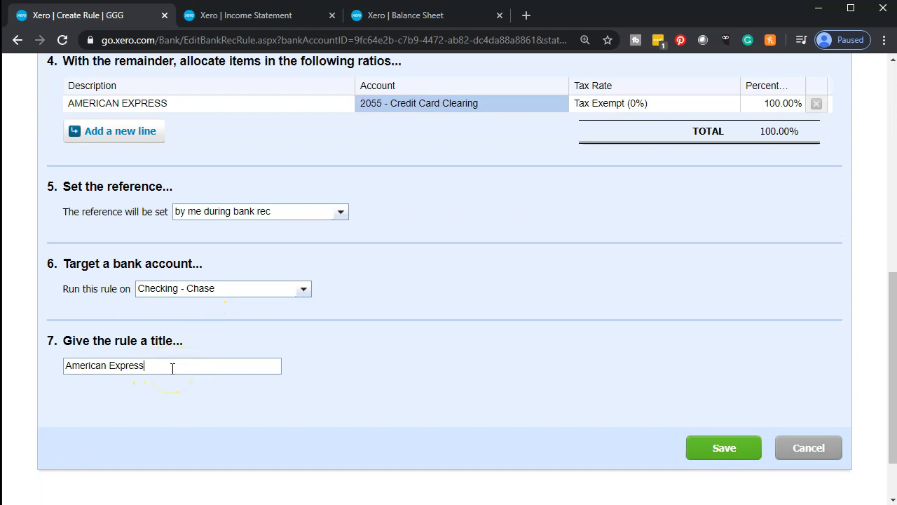
text(Credit Card Clearing)
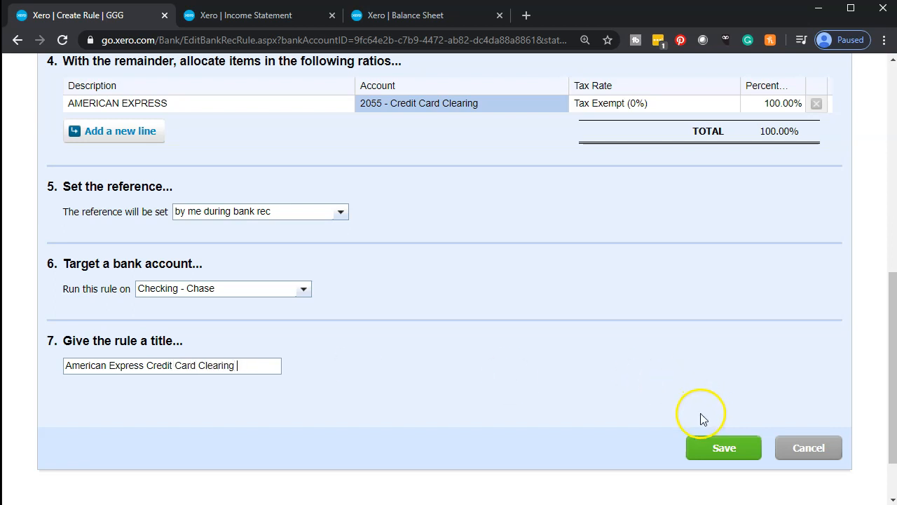
click(713, 450)
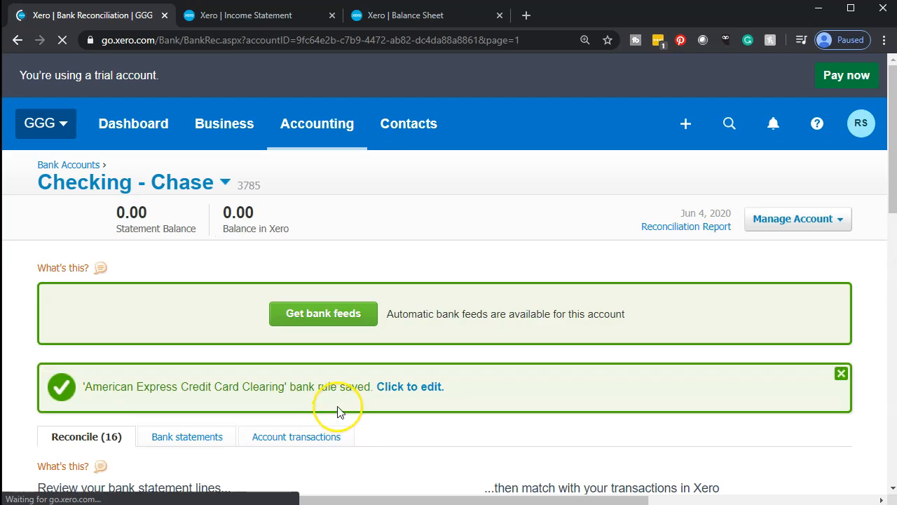
- Reconcile the May 2, 2020 AMERICAN EXPRESS ACH PMT 190 line of 500.00 using the American Express Credit Card Clearing rule
scroll(338, 406, down, 1)
scroll(339, 410, down, 3)
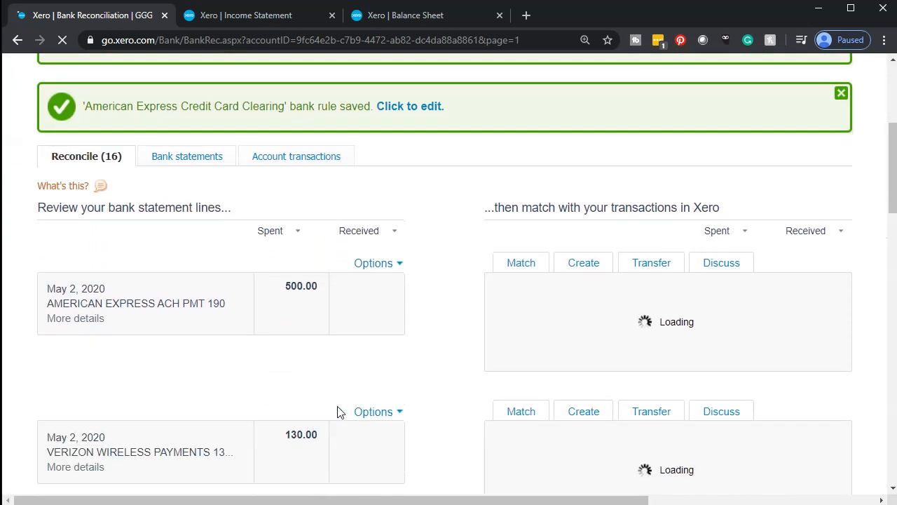
scroll(367, 341, down, 1)
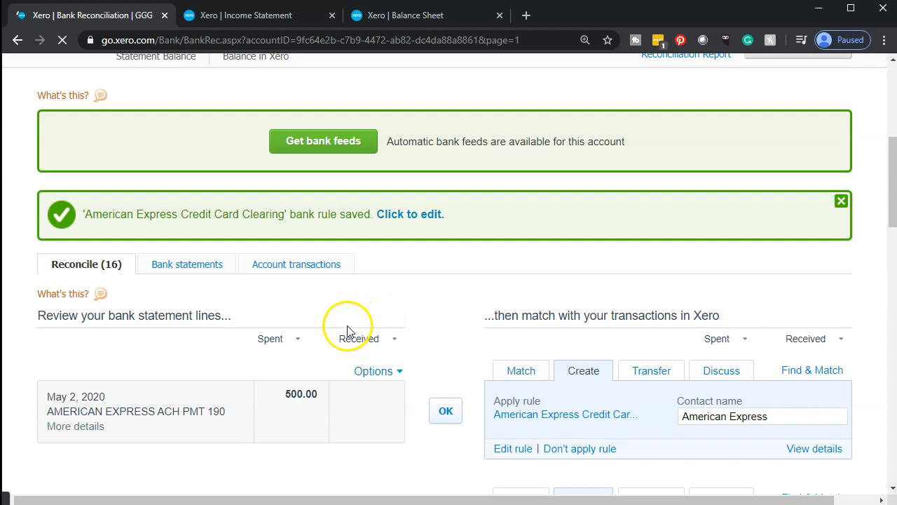
scroll(473, 344, down, 2)
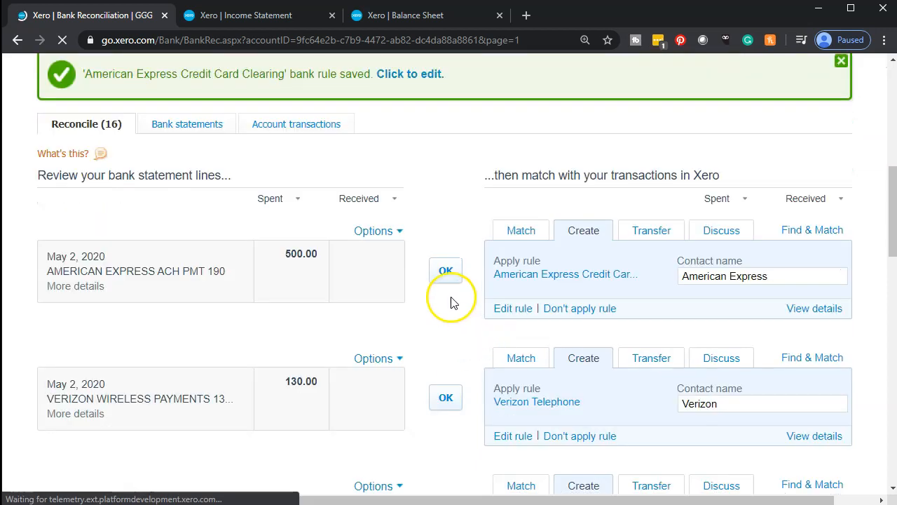
scroll(452, 301, down, 1)
click(446, 209)
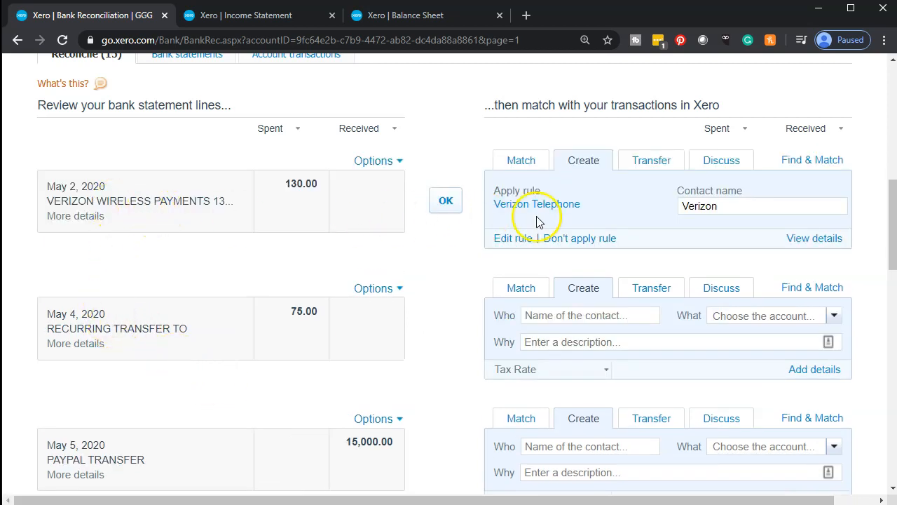
- Reconcile the May 2, 2020 VERIZON WIRELESS PAYMENTS line of 130.00 using the Verizon Telephone rule
click(462, 207)
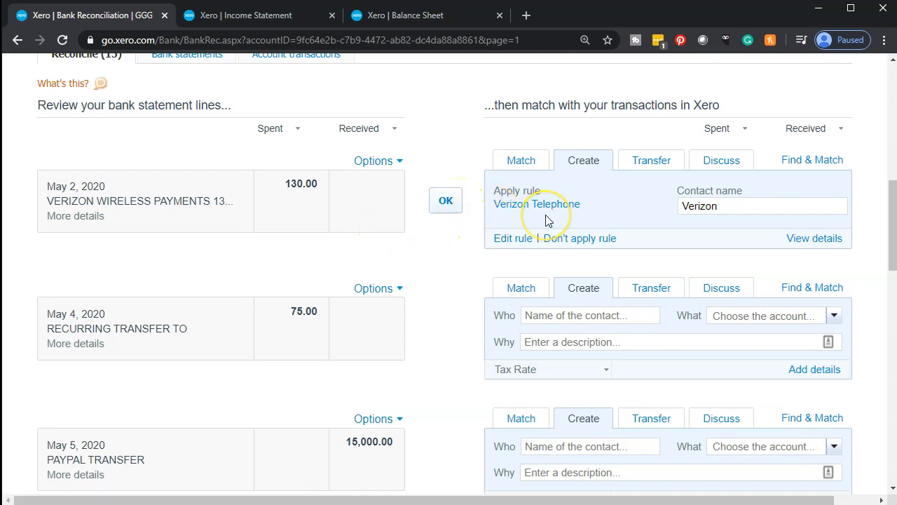
click(443, 205)
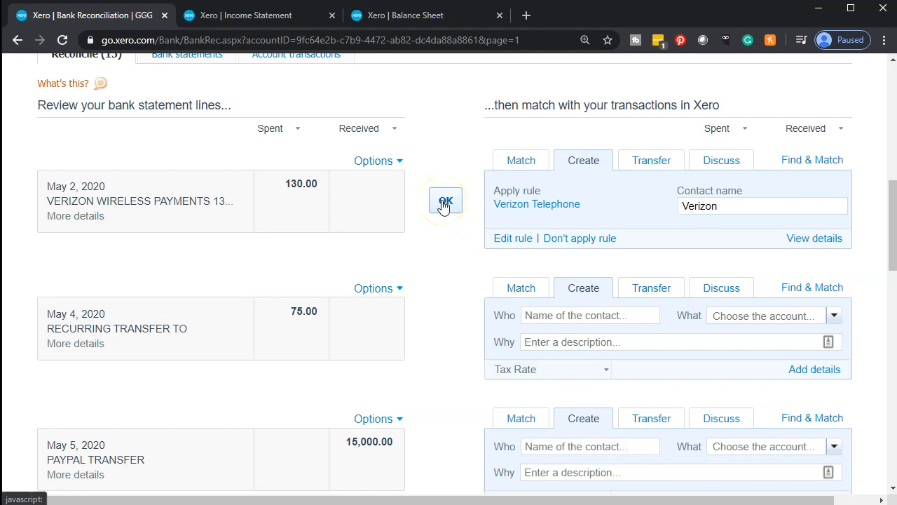
click(443, 204)
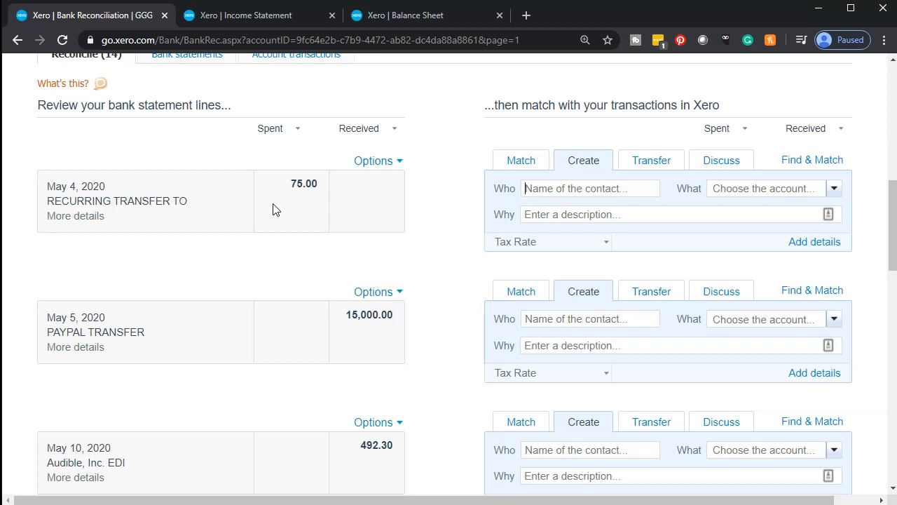
- Start a bank rule from the May 4, 2020 RECURRING TRANSFER TO line, matching any condition, and remove its blank-payee condition
click(397, 163)
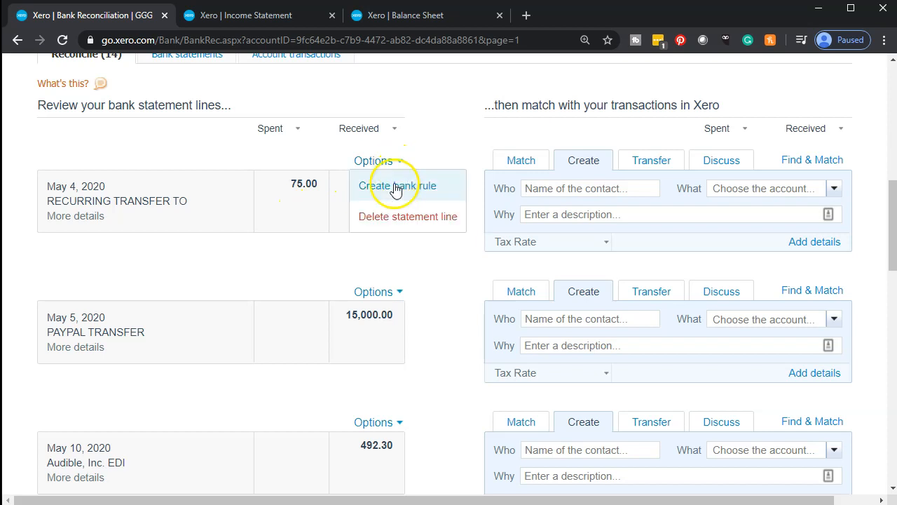
click(396, 186)
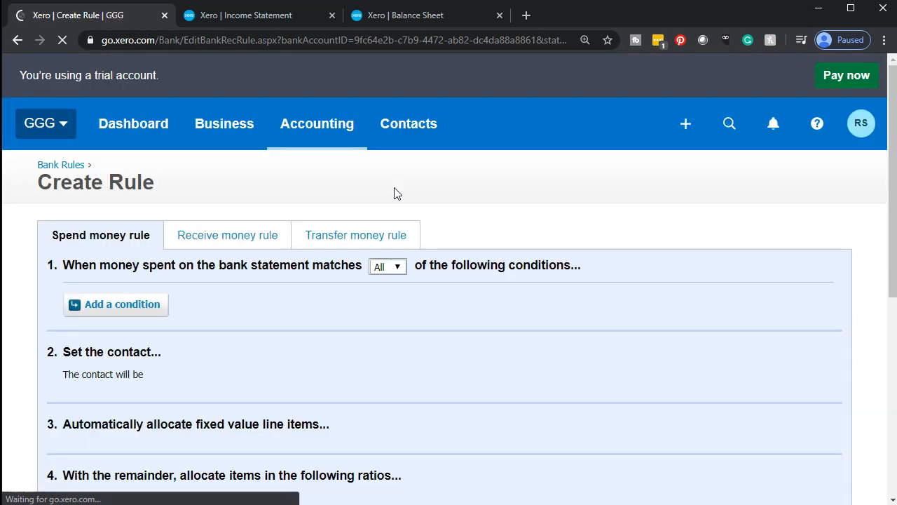
scroll(394, 190, down, 1)
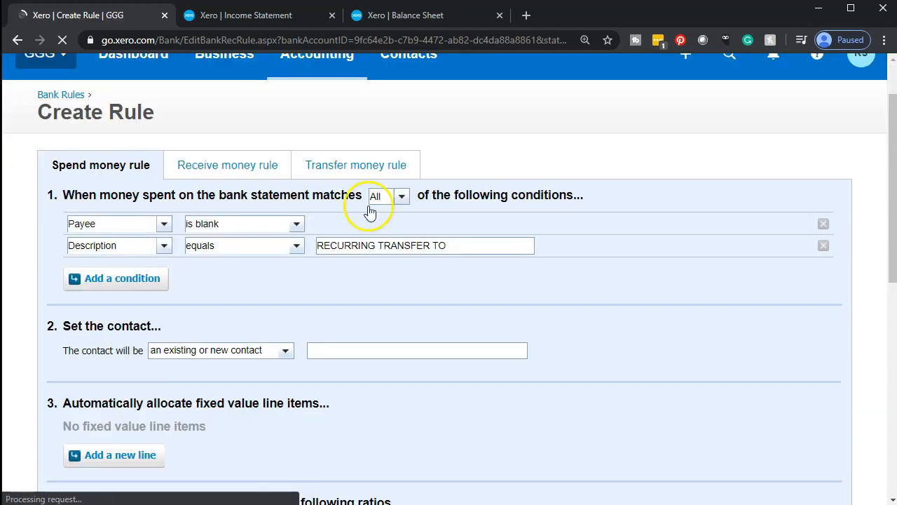
click(403, 198)
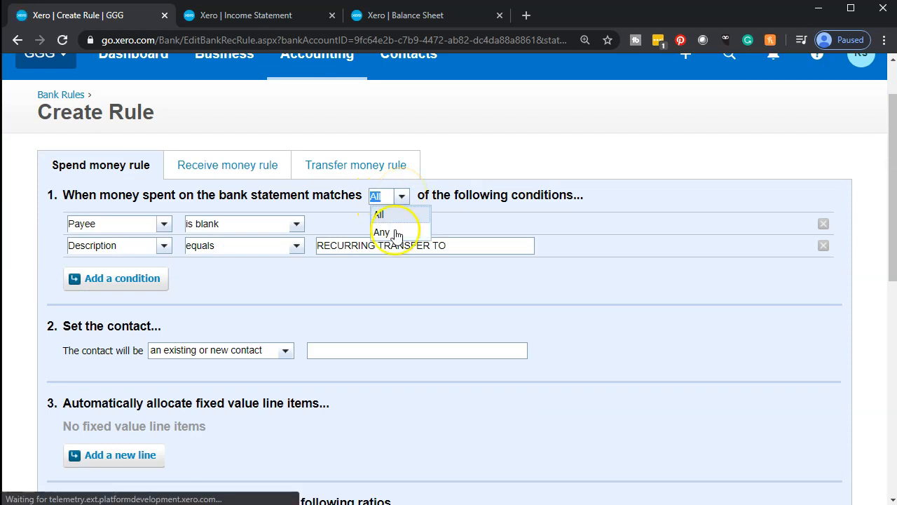
click(387, 237)
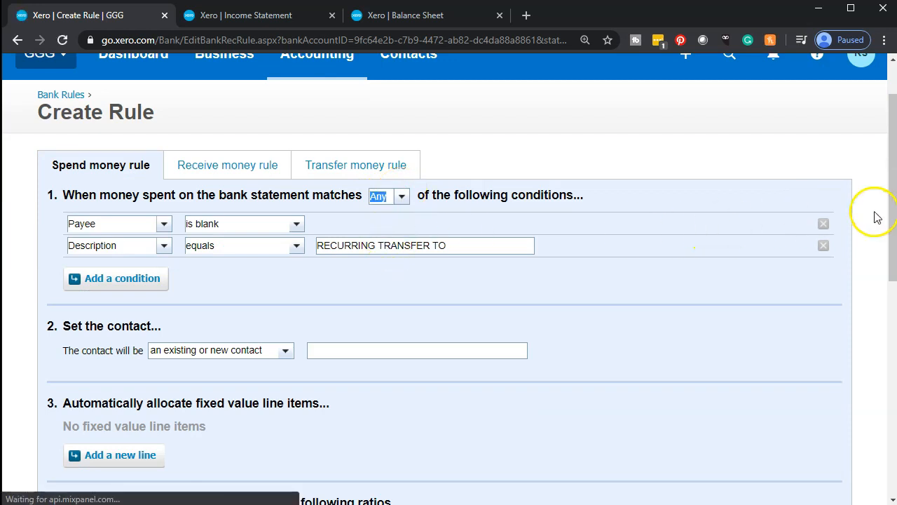
click(824, 225)
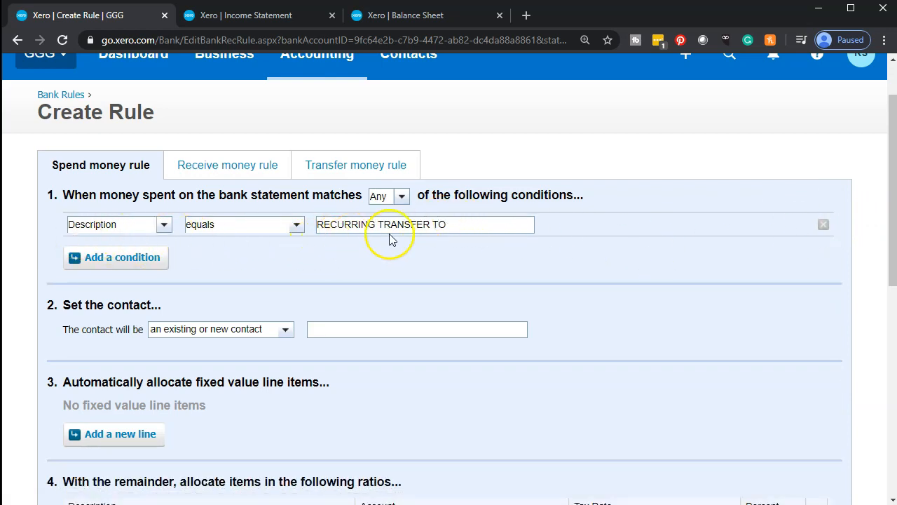
- Set the contact of the RECURRING TRANSFER TO rule to Misc
drag(454, 220, 240, 216)
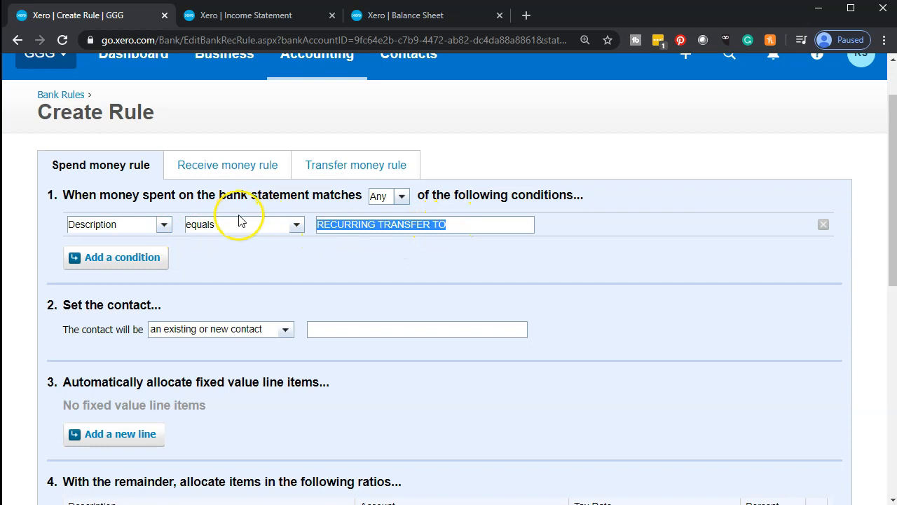
scroll(383, 343, down, 1)
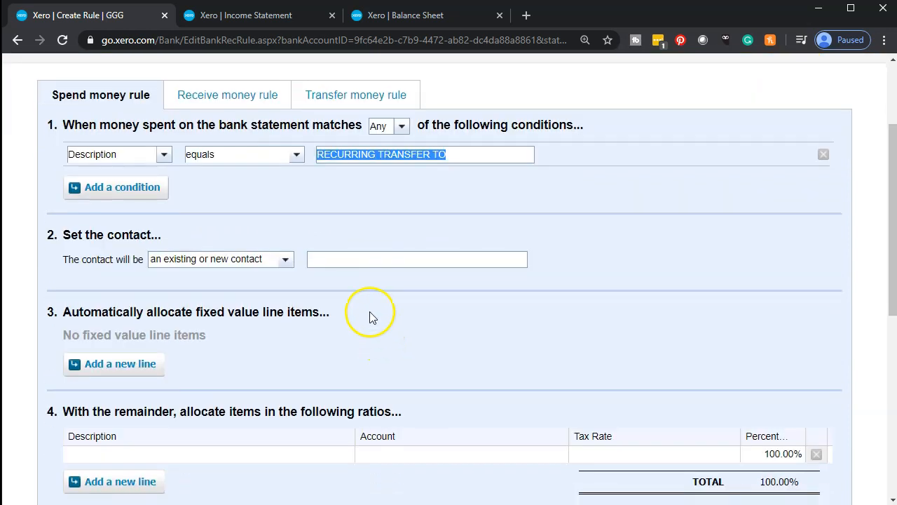
click(349, 263)
click(354, 261)
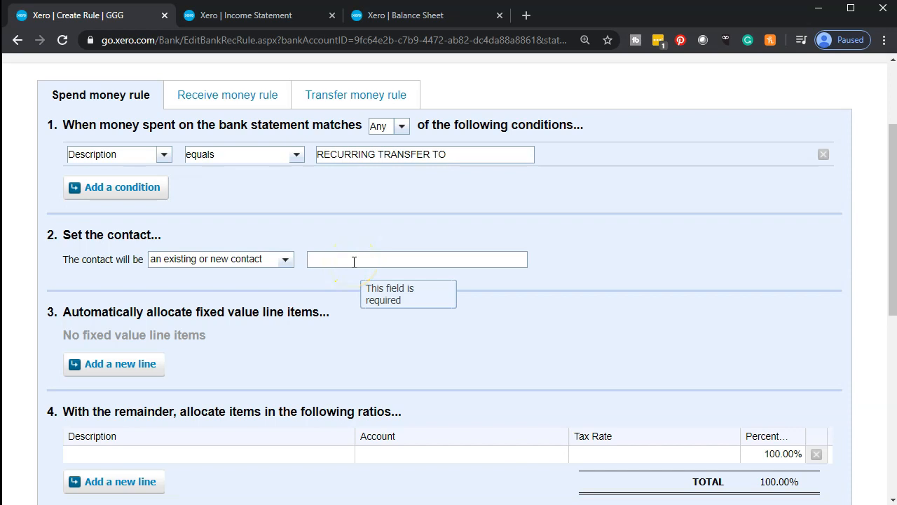
text(MIsc)
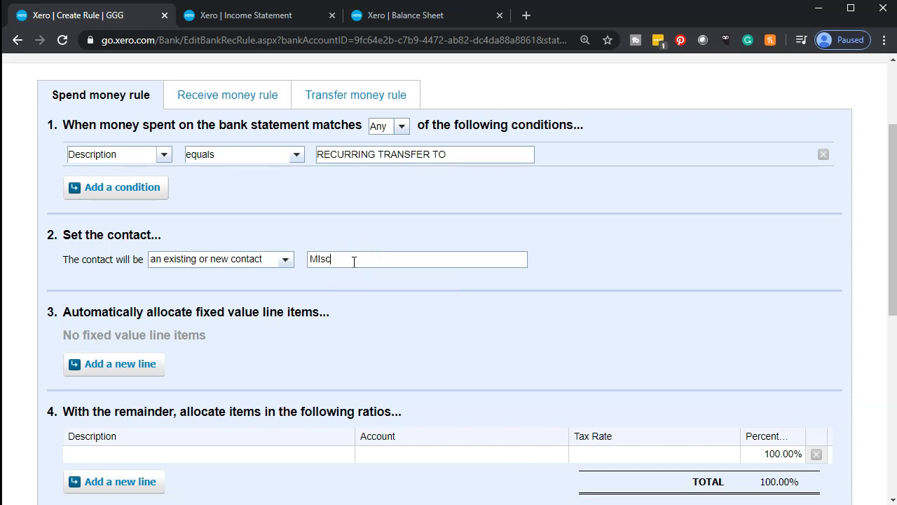
click(341, 277)
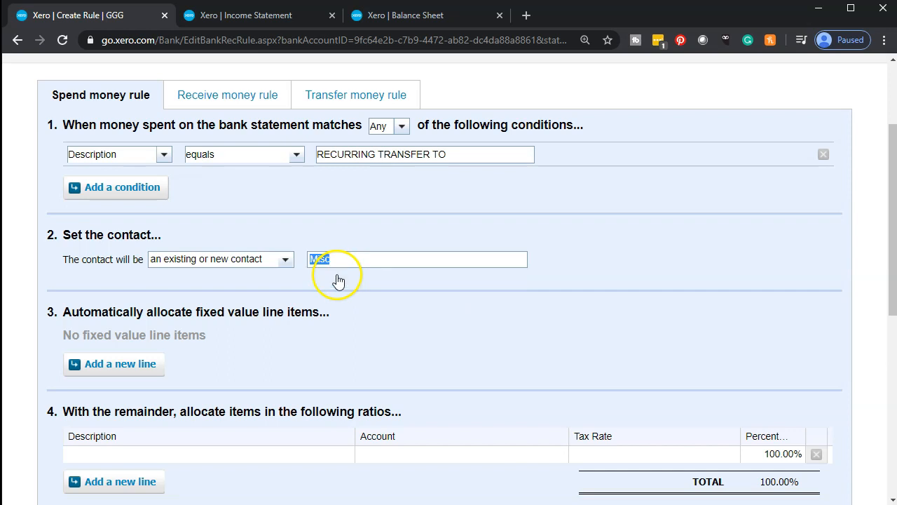
- Enter Transfer as the description of the rule's 100% remainder allocation line
scroll(419, 320, down, 2)
click(229, 315)
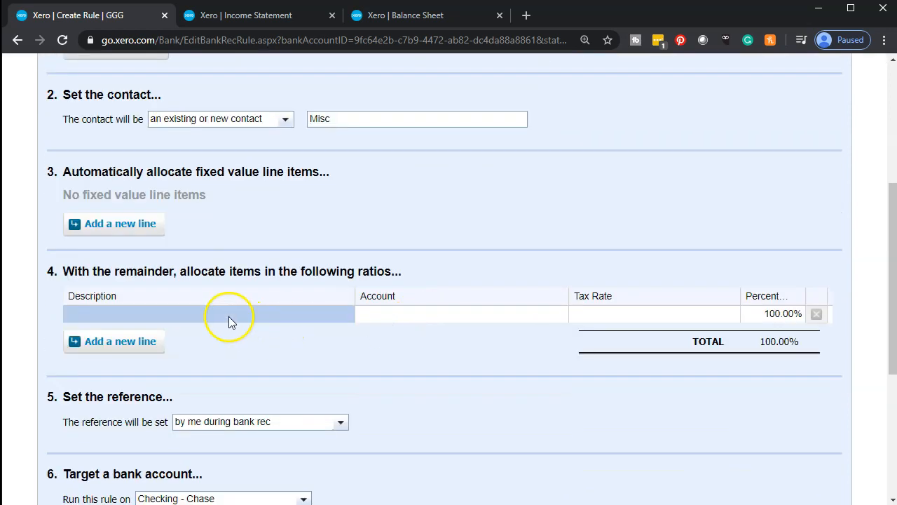
text(Transfer)
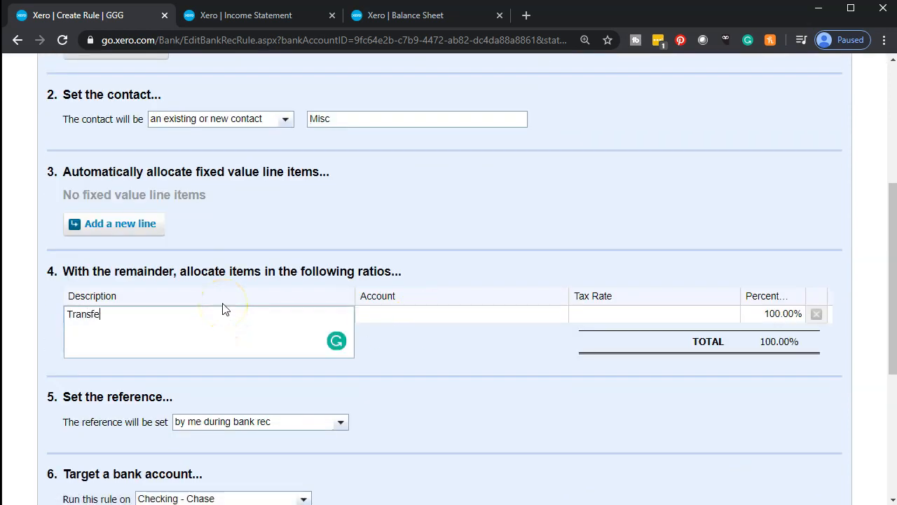
key(Tab)
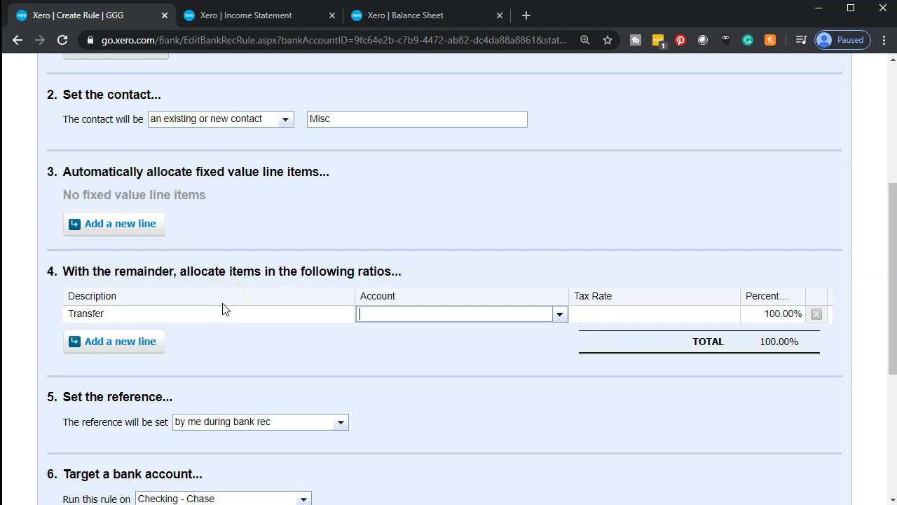
- Start a new account for the Transfer allocation line, with code 1150 and account type Current Asset
click(559, 315)
scroll(519, 251, down, 5)
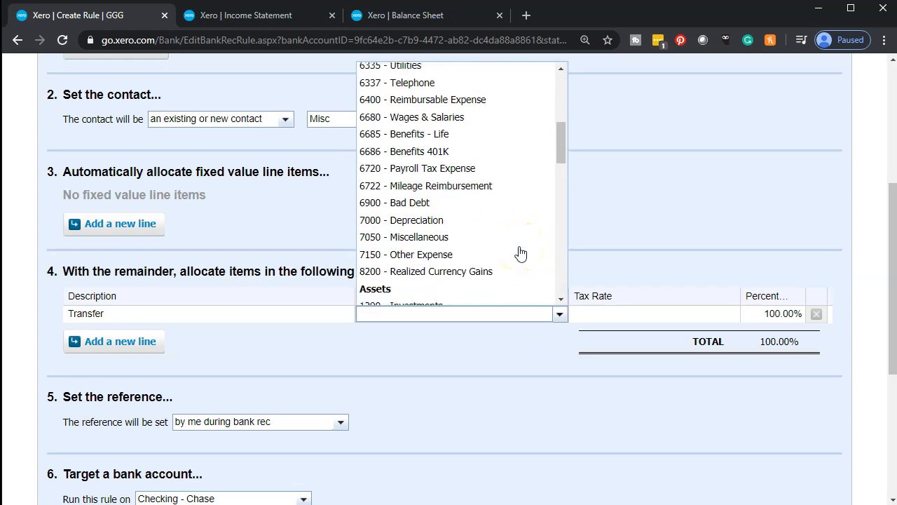
scroll(520, 252, down, 2)
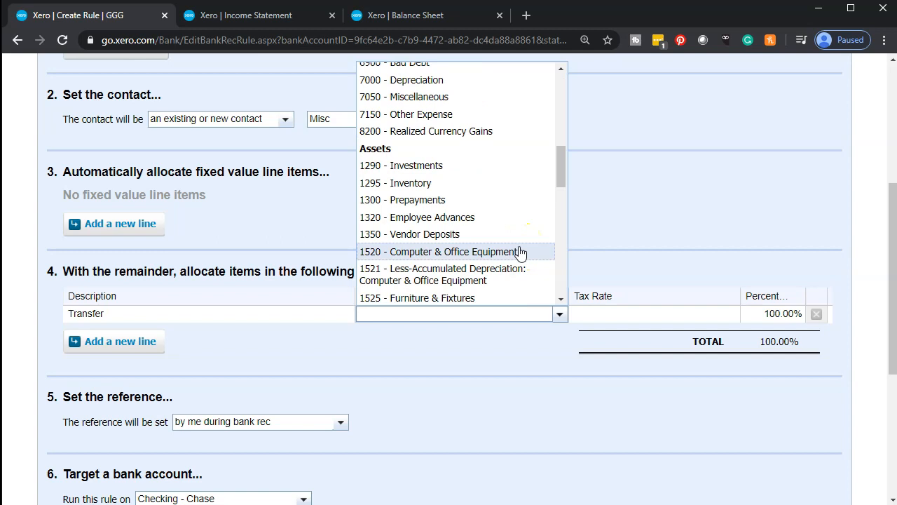
scroll(520, 252, down, 2)
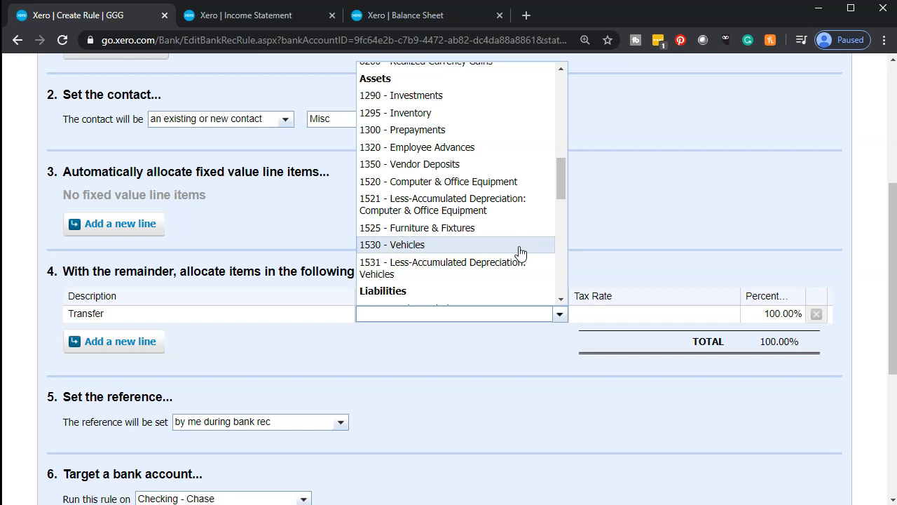
scroll(459, 280, up, 10)
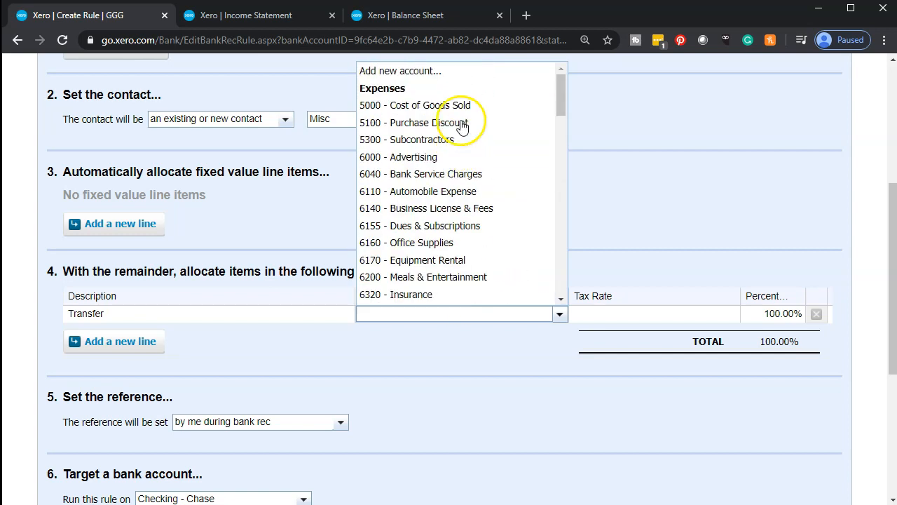
click(397, 73)
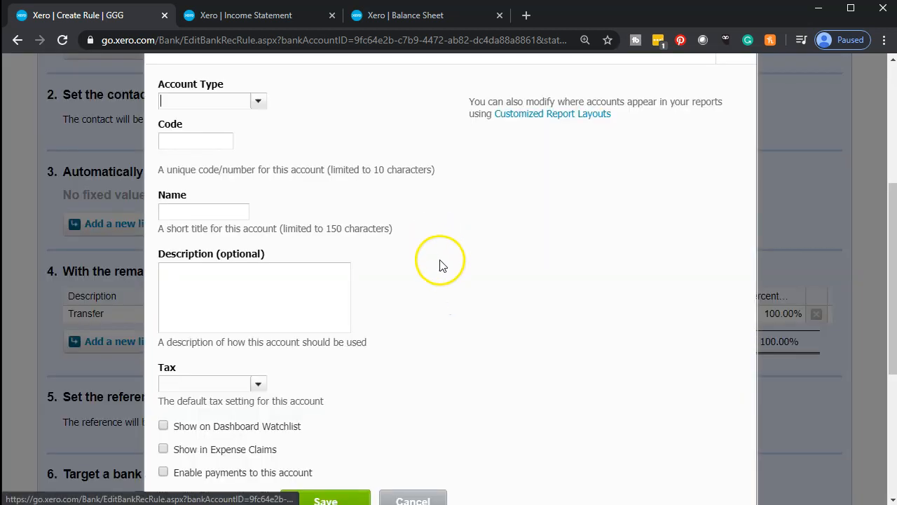
click(199, 141)
text(1150)
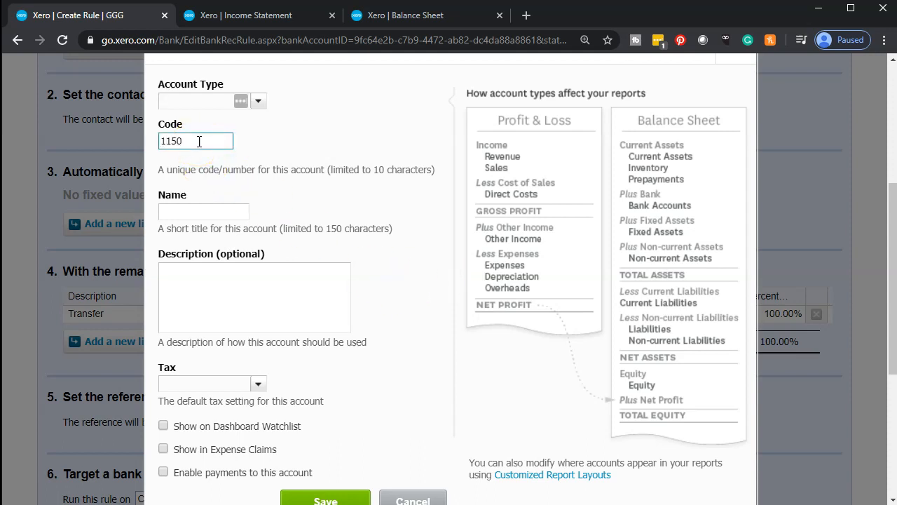
click(259, 103)
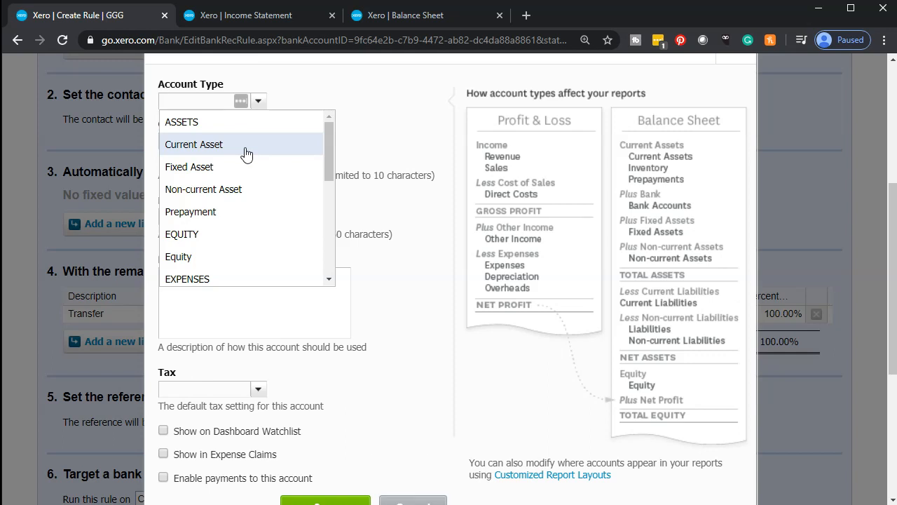
click(246, 144)
- Name the new account Bank Clearing Accounts and save it
click(224, 216)
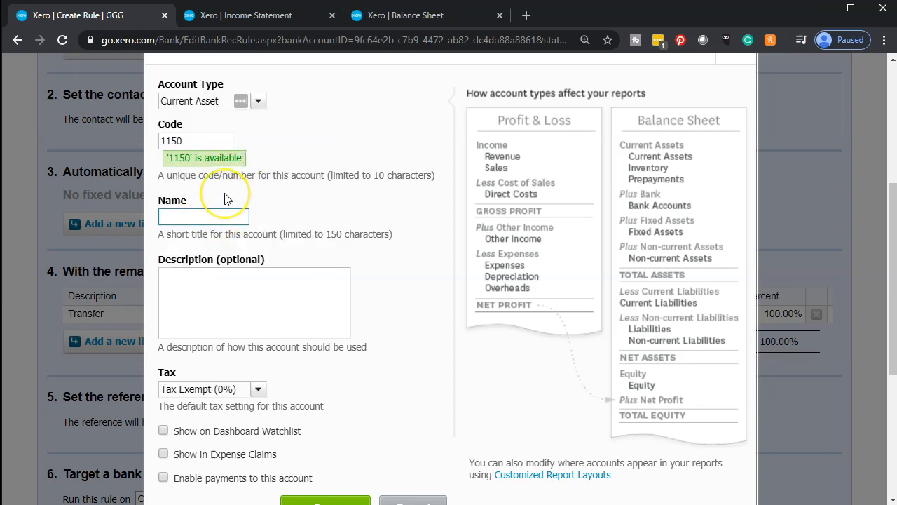
text(Bank Clearing Account)
key(Tab)
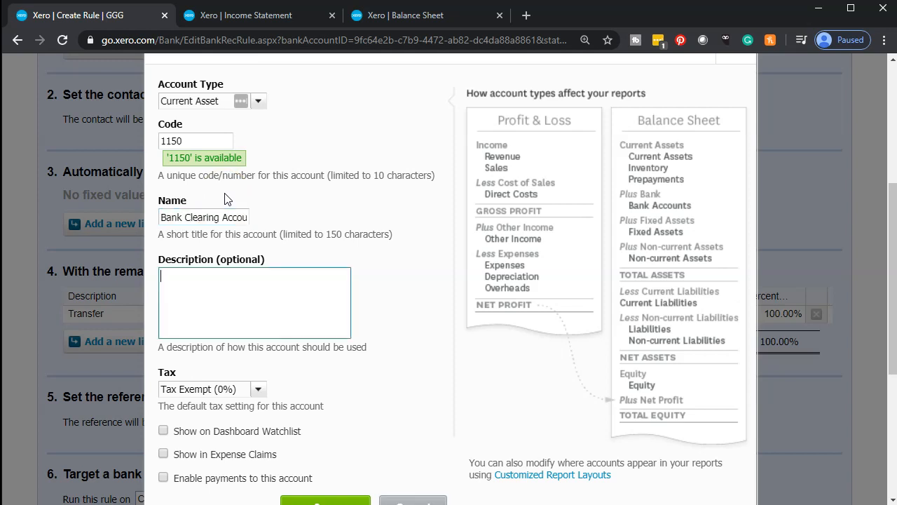
scroll(242, 213, down, 1)
click(342, 438)
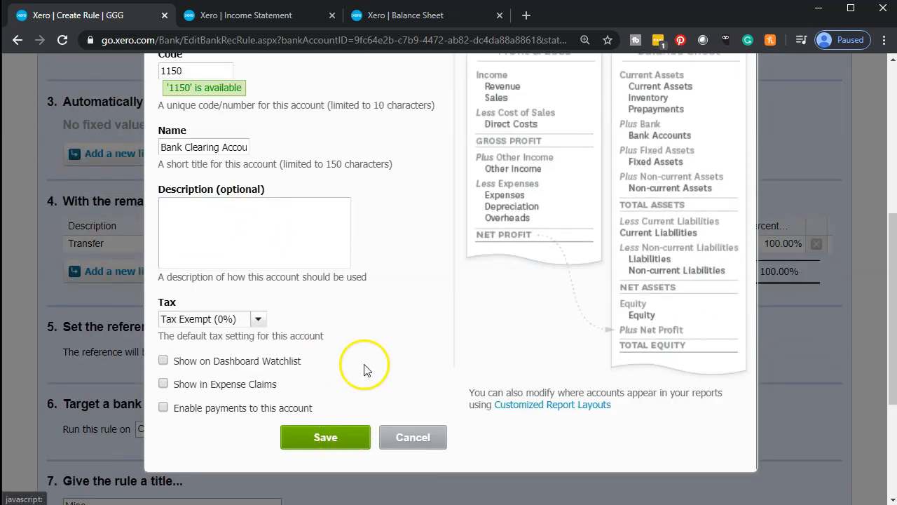
- Title the rule Transfer and save it
scroll(421, 356, down, 2)
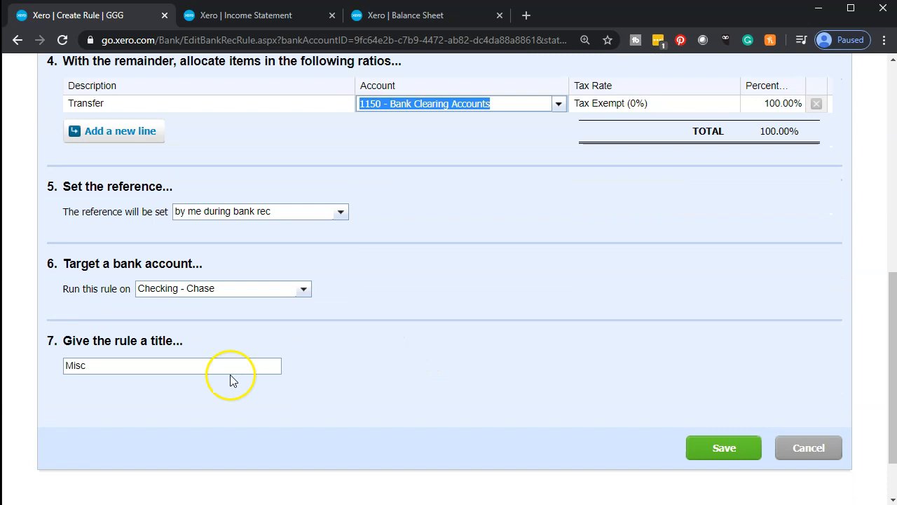
click(119, 369)
key(ctrl+a)
text(Tran)
key(BackSpace)
key(BackSpace)
key(BackSpace)
text(ransfer)
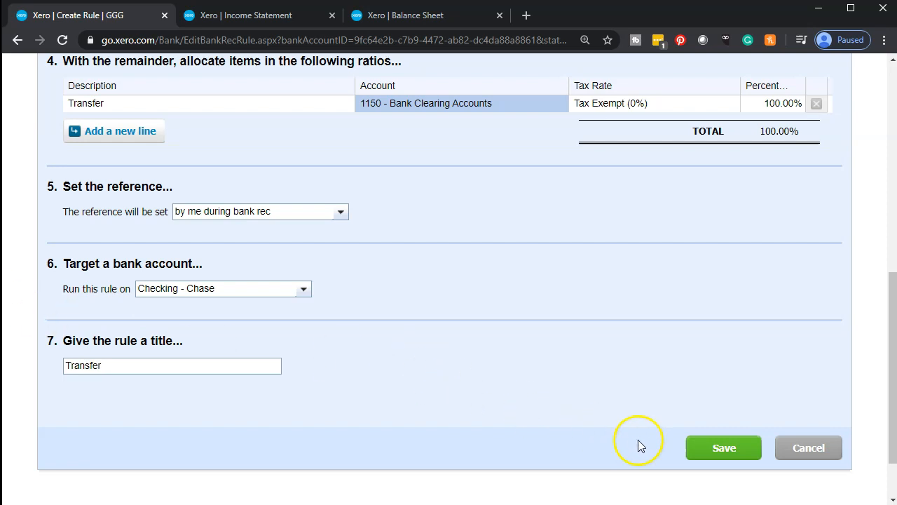
click(715, 442)
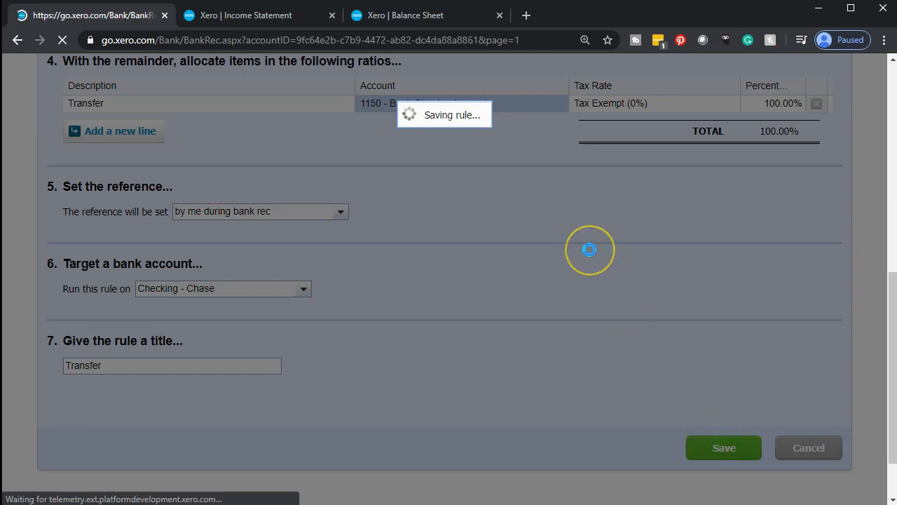
- Reconcile the May 4, 2020 RECURRING TRANSFER TO line of 75.00 using the Transfer rule
scroll(505, 287, down, 3)
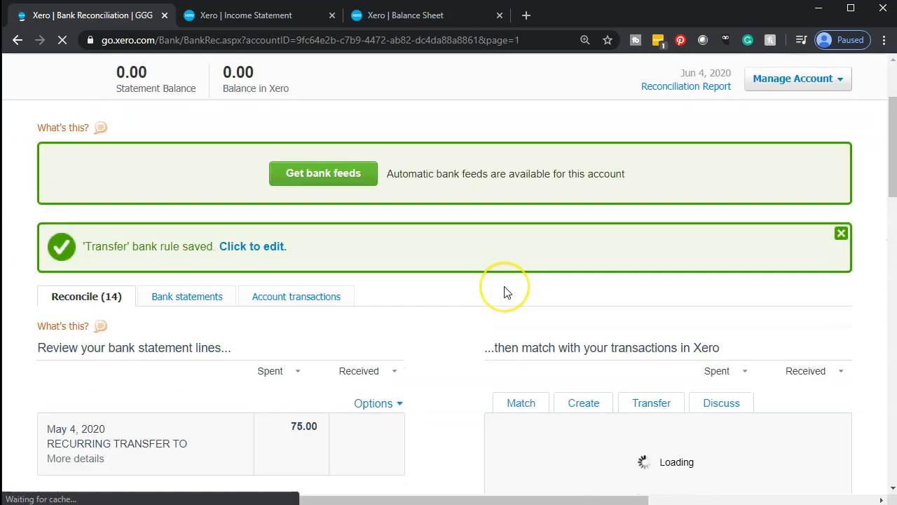
scroll(507, 291, down, 1)
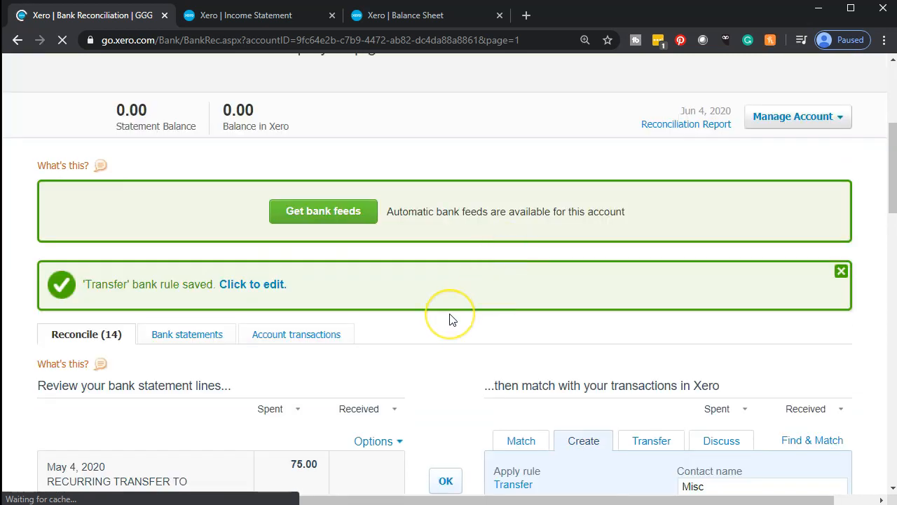
scroll(449, 319, down, 3)
scroll(444, 204, down, 2)
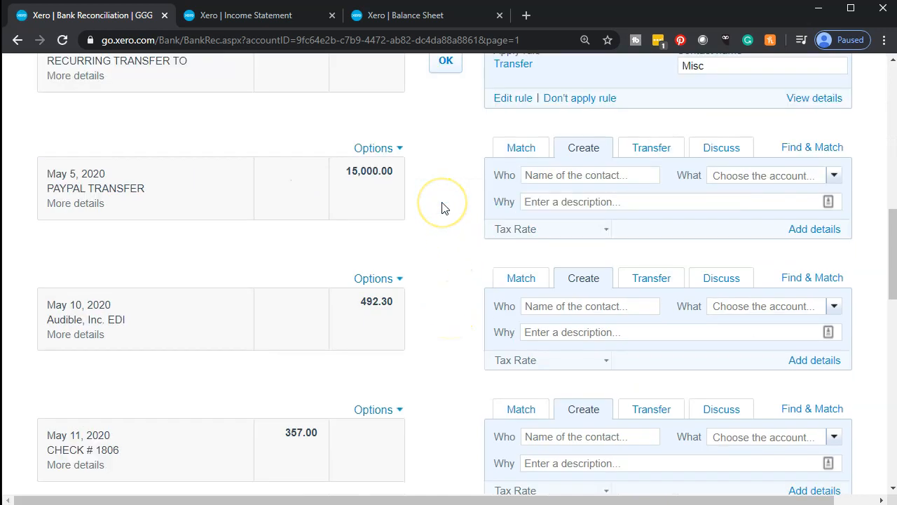
scroll(441, 210, up, 2)
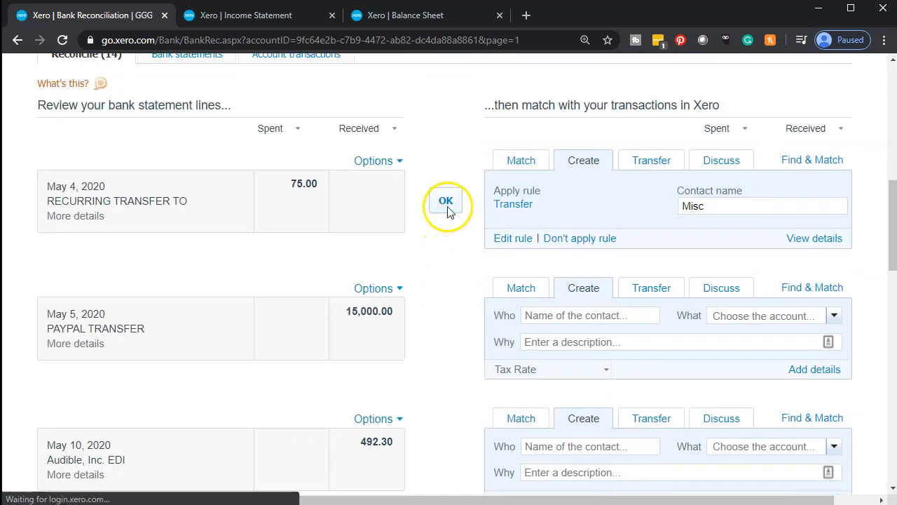
click(446, 202)
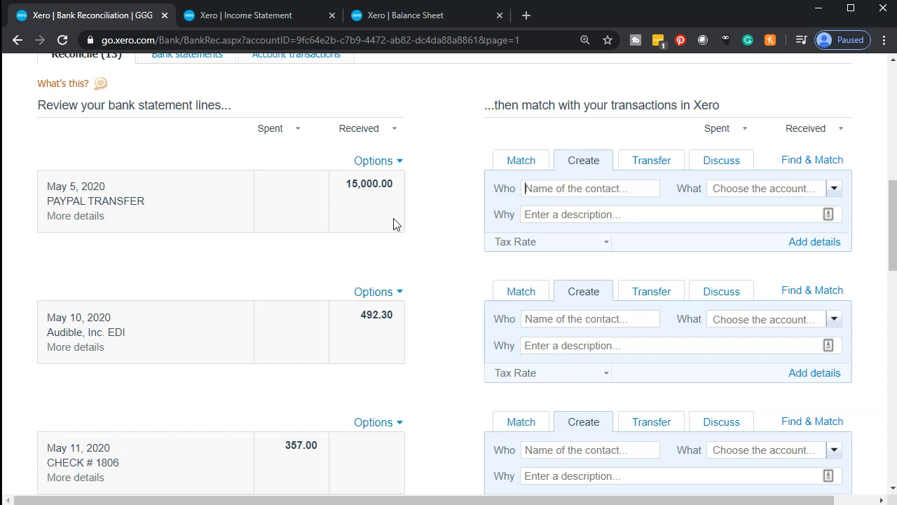
- Start a bank rule from the May 5, 2020 PAYPAL TRANSFER line, remove its blank-payee condition, and match any condition
click(373, 242)
click(386, 234)
click(398, 162)
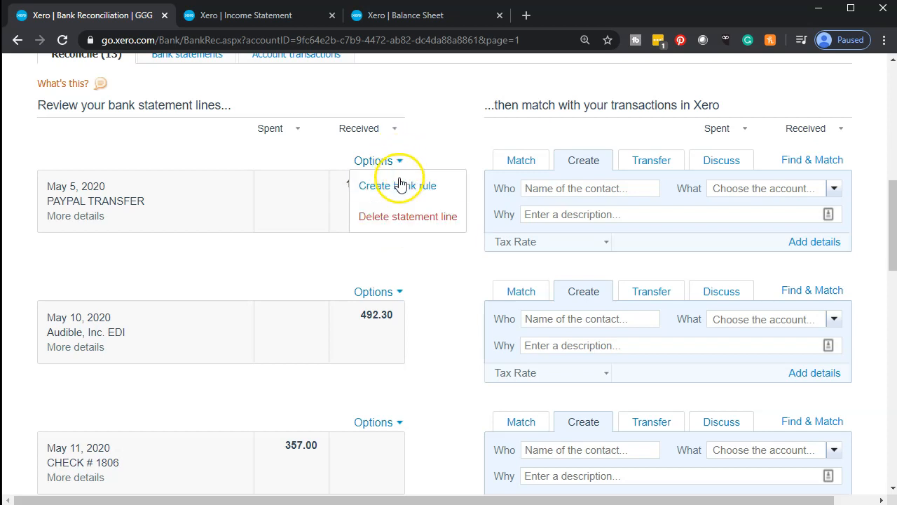
click(398, 186)
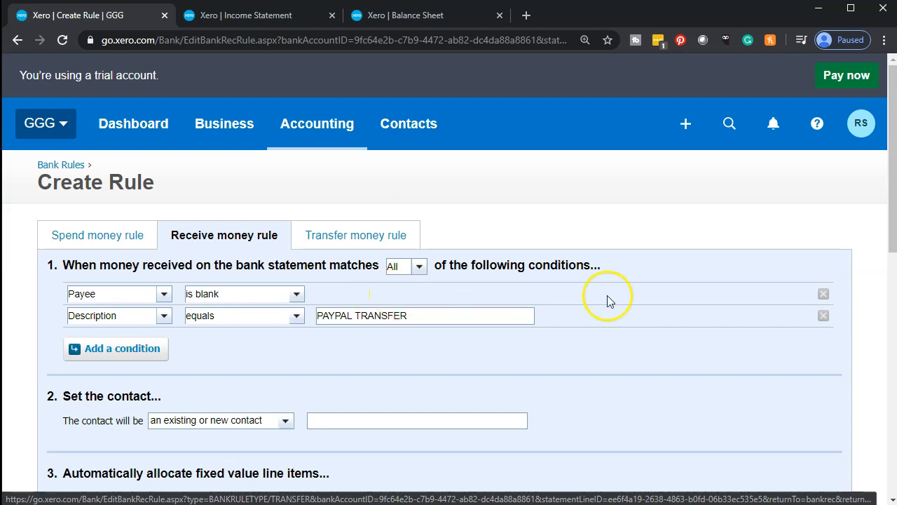
click(823, 294)
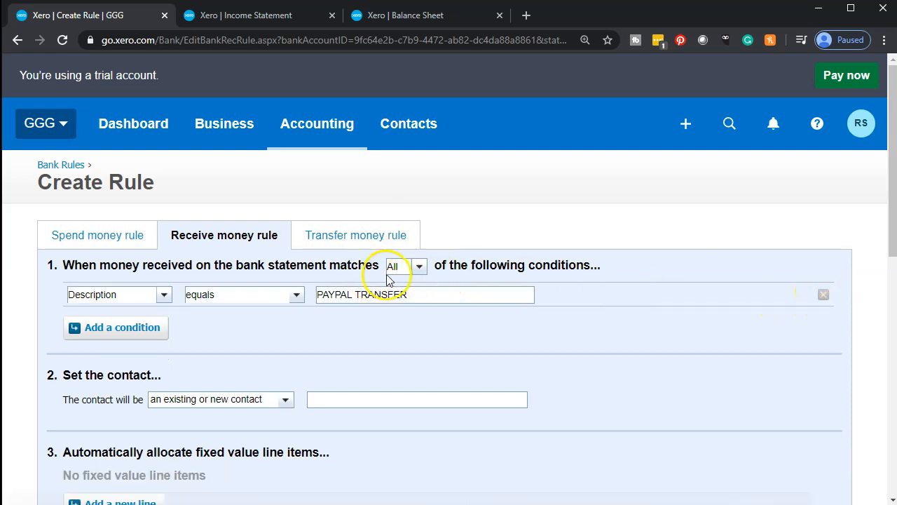
click(420, 269)
click(413, 306)
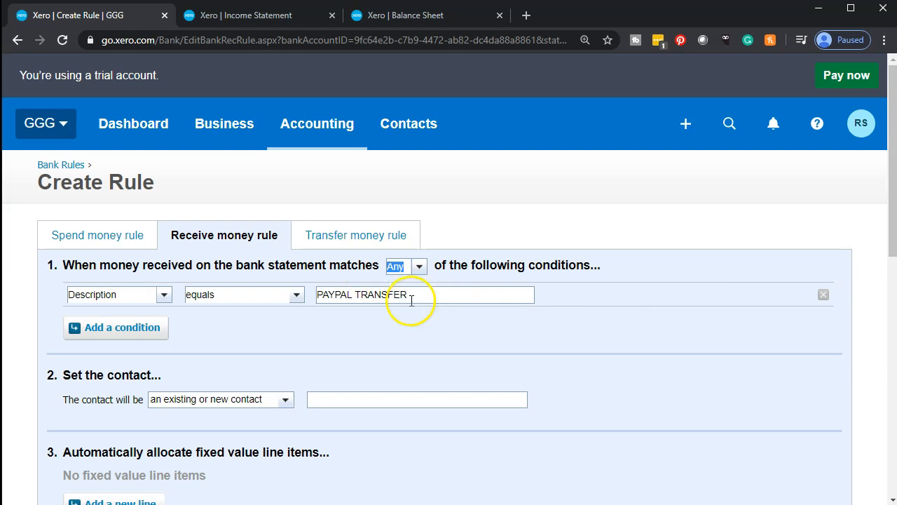
- Shorten the rule's description condition text to PAYPAL
double_click(360, 295)
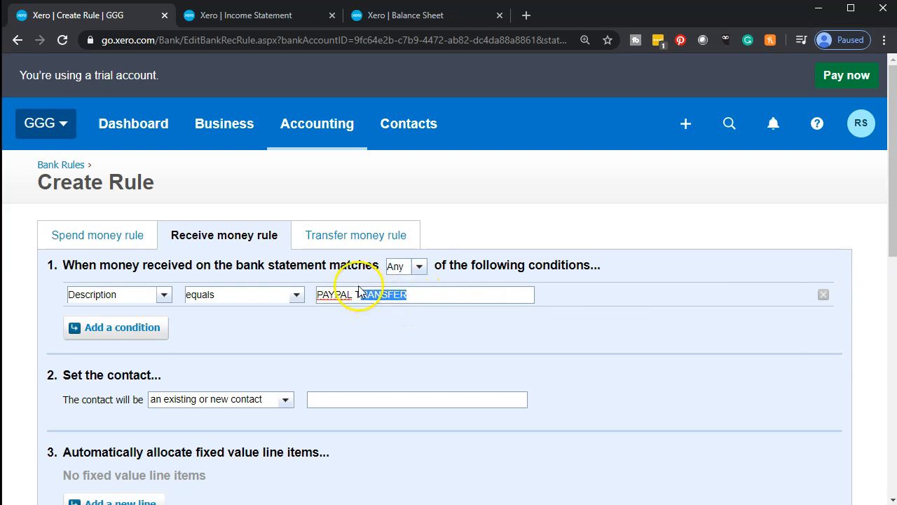
key(BackSpace)
key(BackSpace)
- Copy the condition text PAYPAL into the rule's contact name
key(ctrl+a)
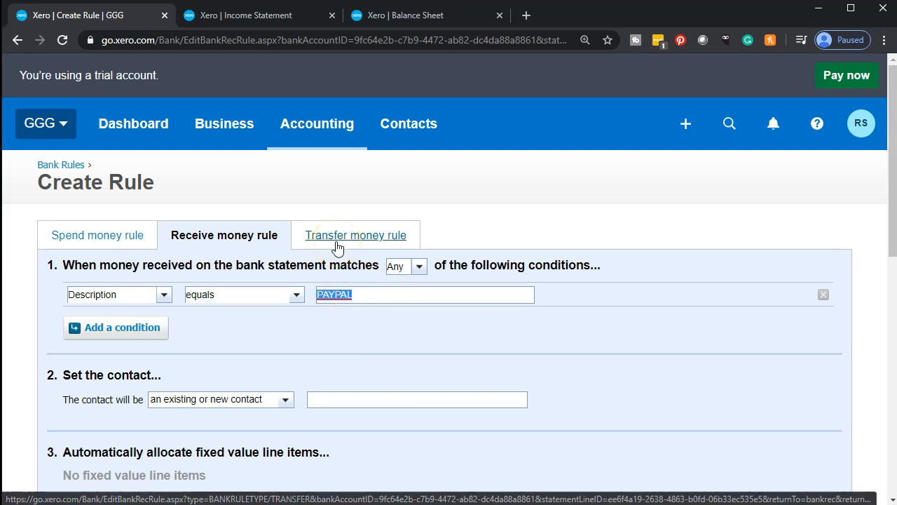
scroll(331, 249, down, 2)
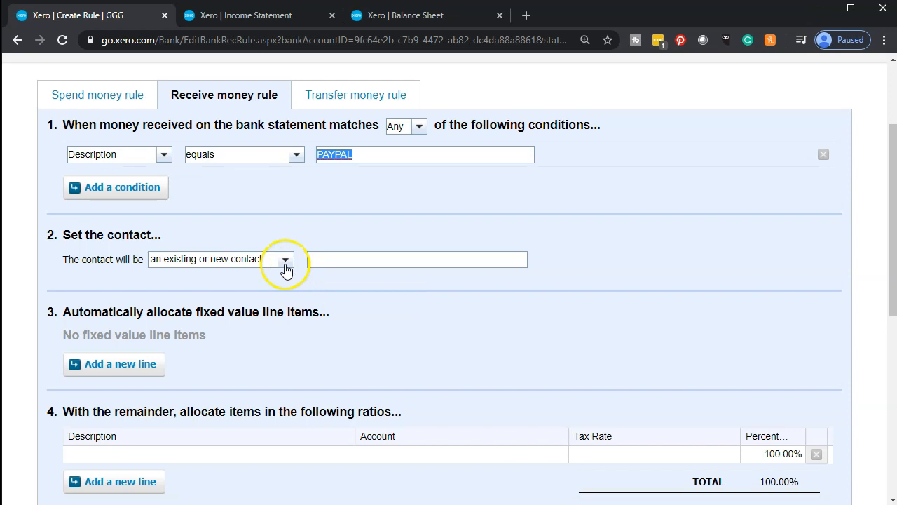
click(345, 263)
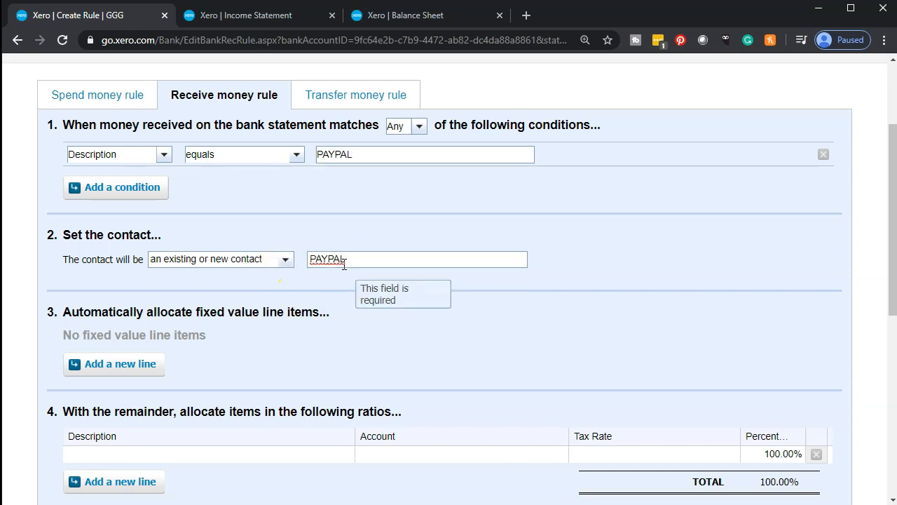
click(587, 271)
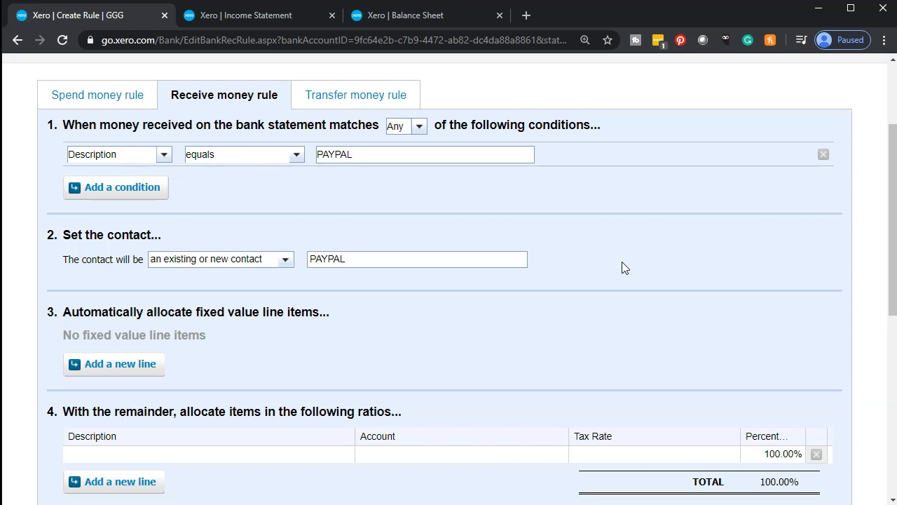
- Enter PAYPAL as the description of the line that allocates the remainder
scroll(622, 268, down, 2)
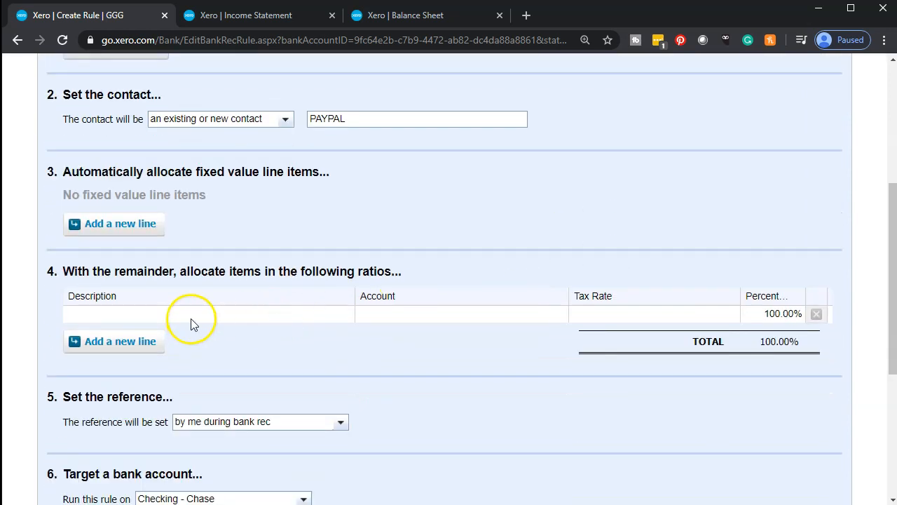
click(193, 317)
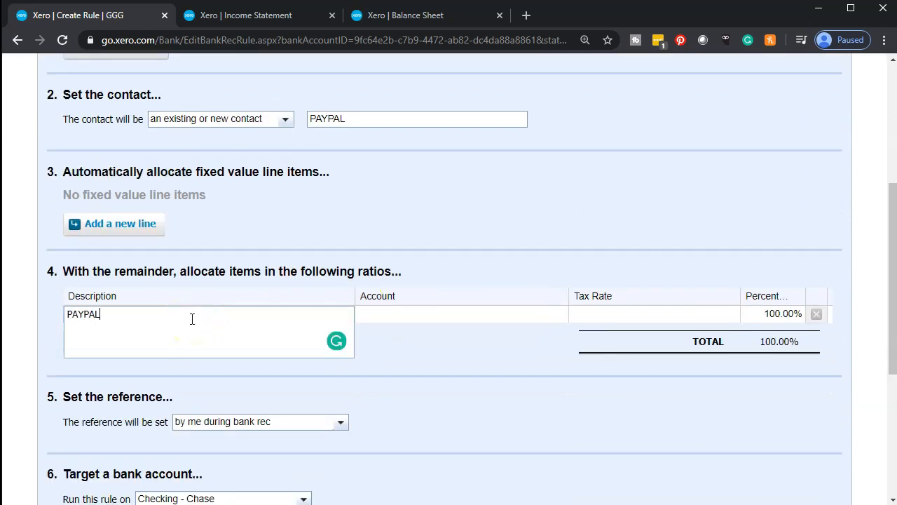
key(Tab)
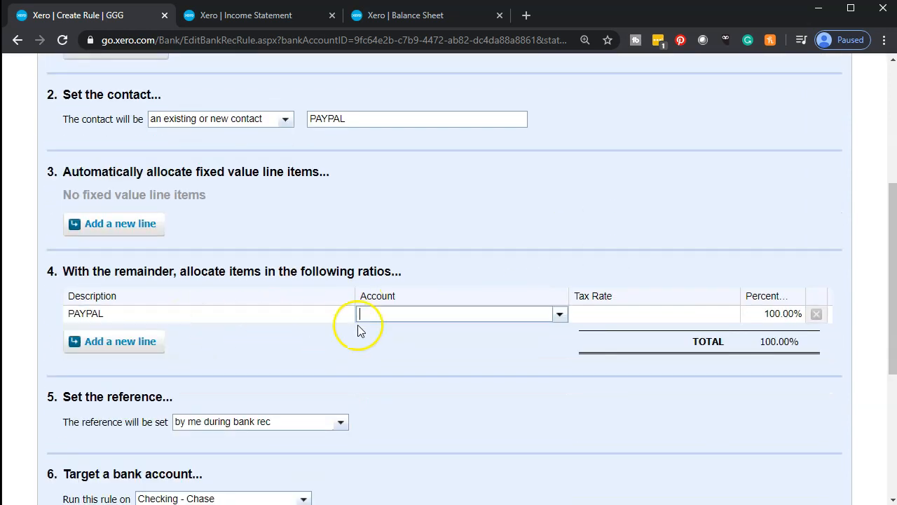
- Start a new account for the PAYPAL allocation line with code 4110 and the name Paypal Income
click(559, 315)
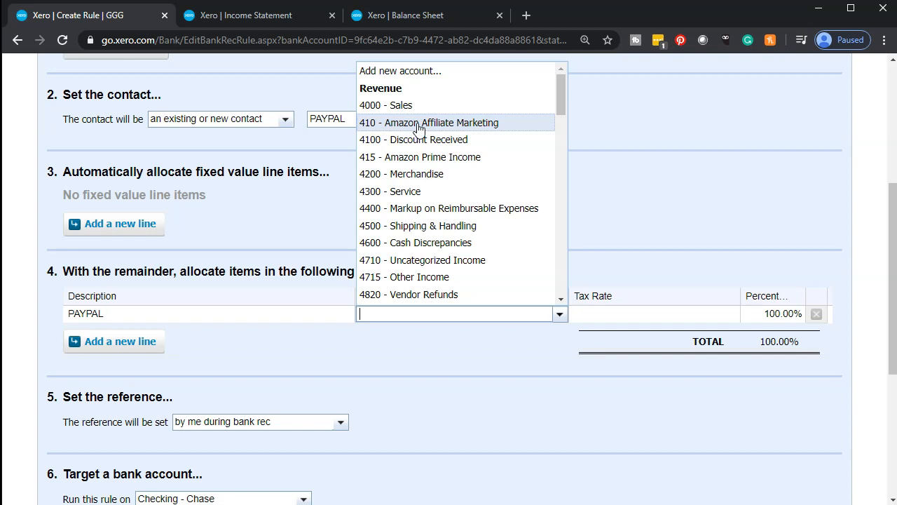
scroll(419, 128, up, 3)
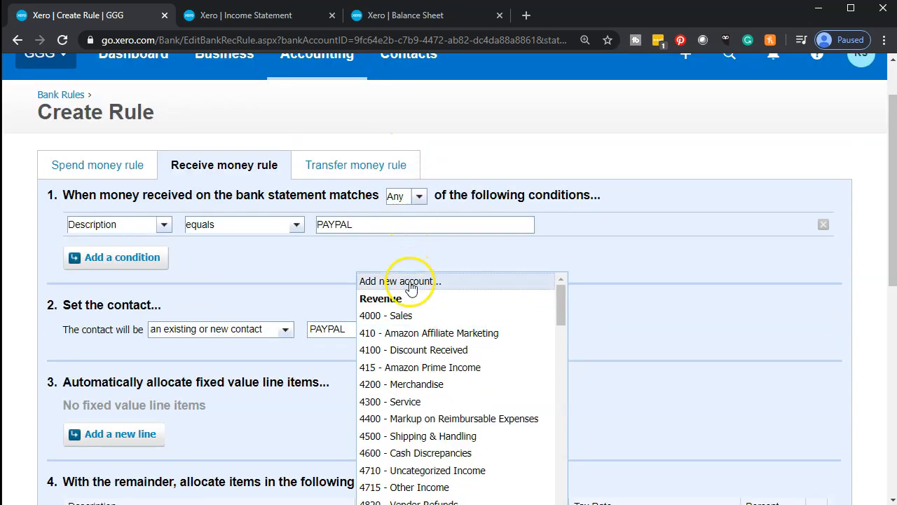
click(409, 282)
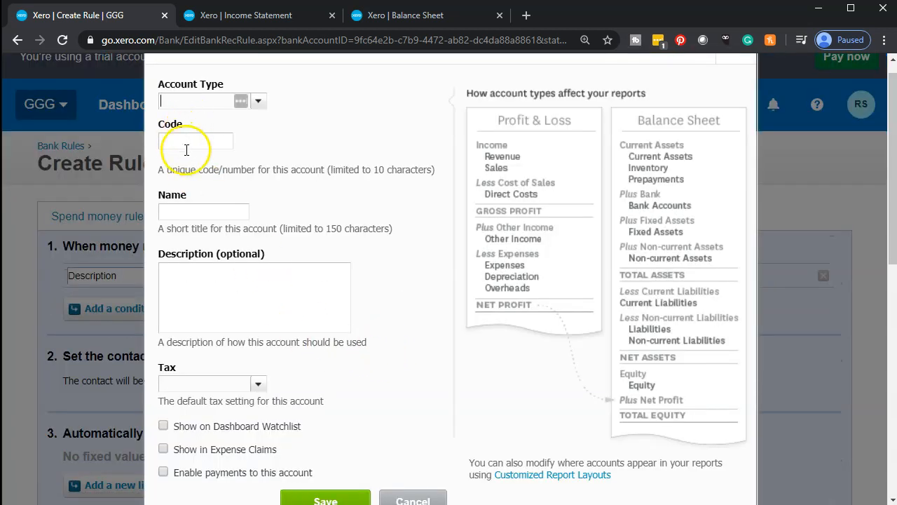
click(183, 139)
click(192, 218)
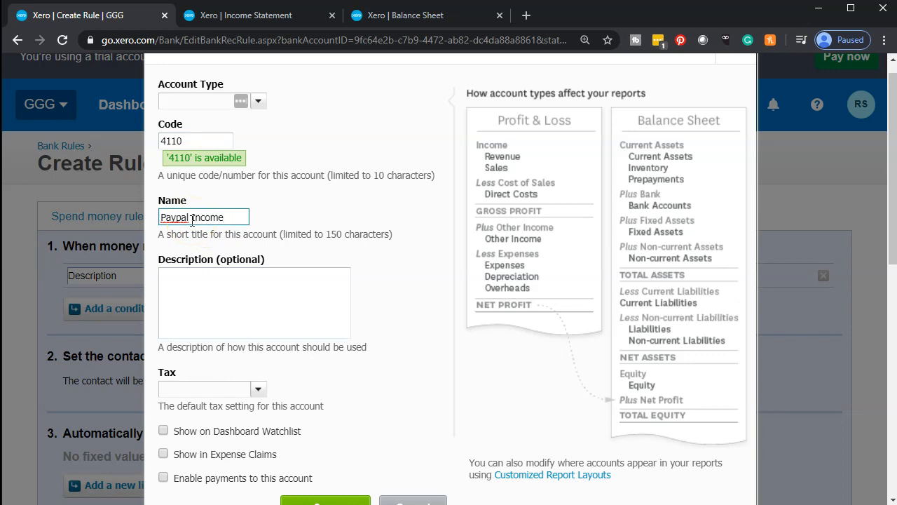
- Set the new account's type to Sales and save the account
click(259, 103)
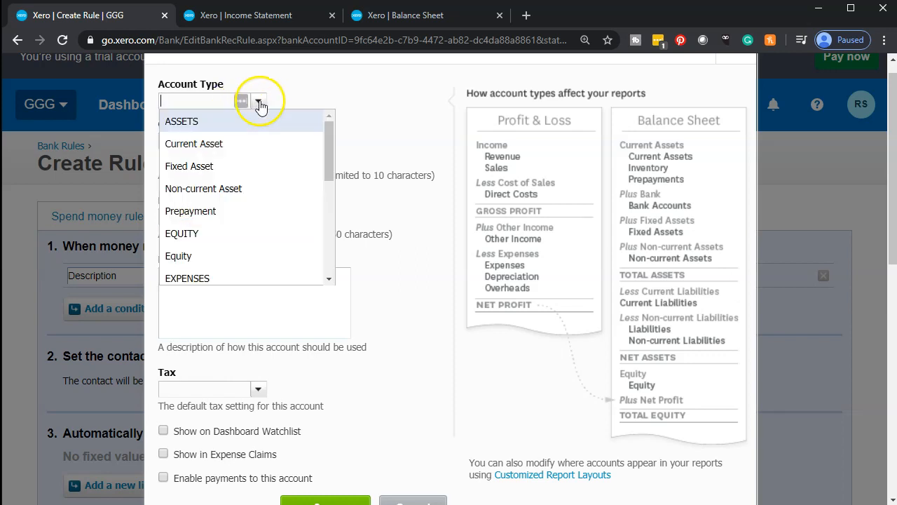
scroll(298, 205, down, 5)
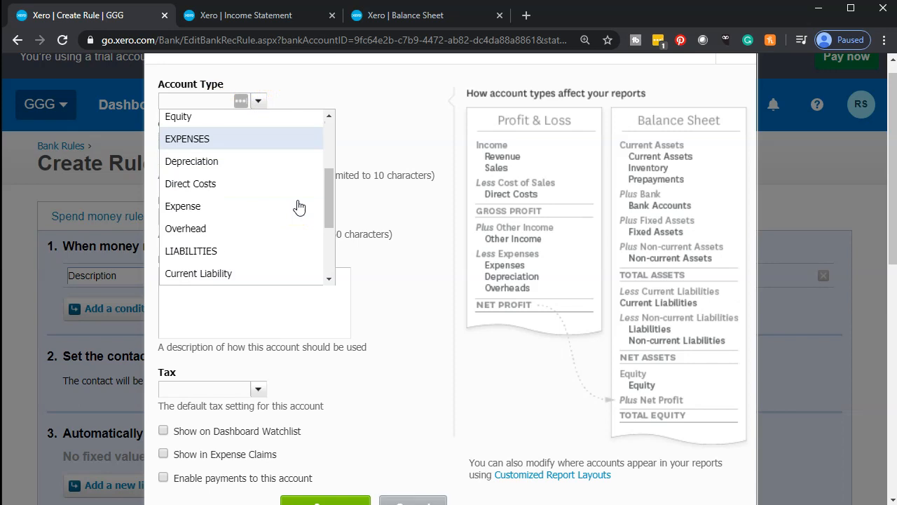
scroll(299, 204, down, 1)
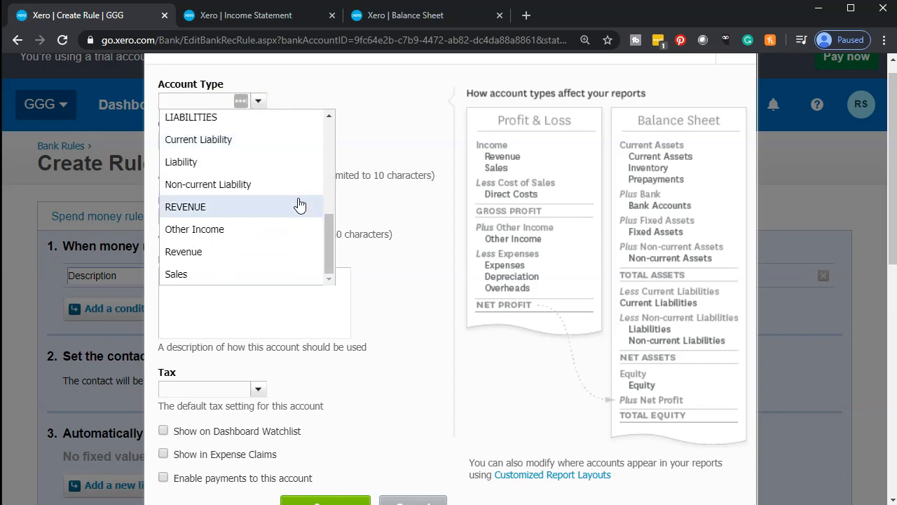
click(251, 274)
click(246, 299)
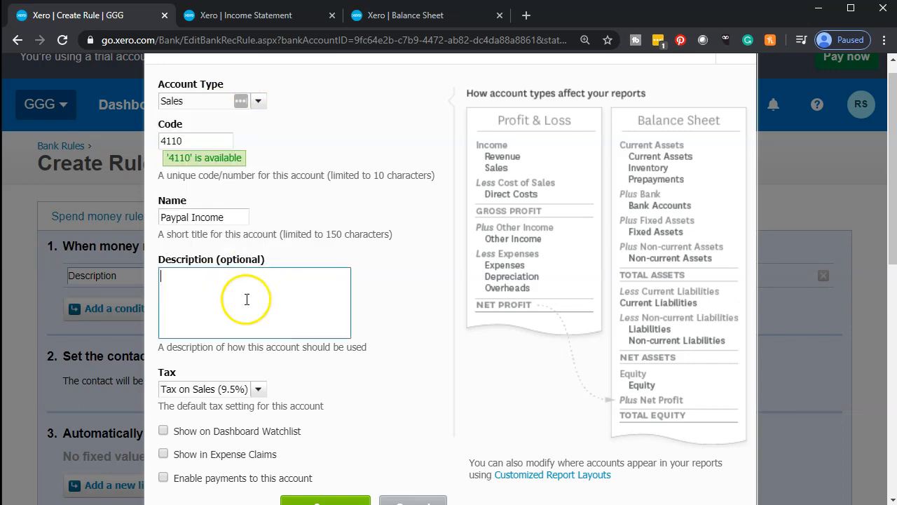
scroll(242, 274, down, 2)
click(319, 369)
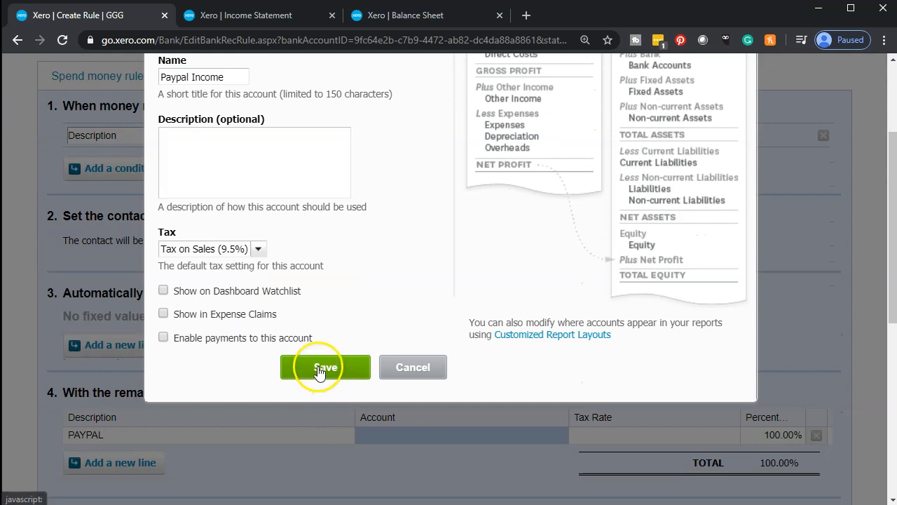
- Change the PAYPAL allocation line's tax rate to Tax Exempt (0%)
scroll(377, 301, down, 2)
click(722, 298)
click(732, 295)
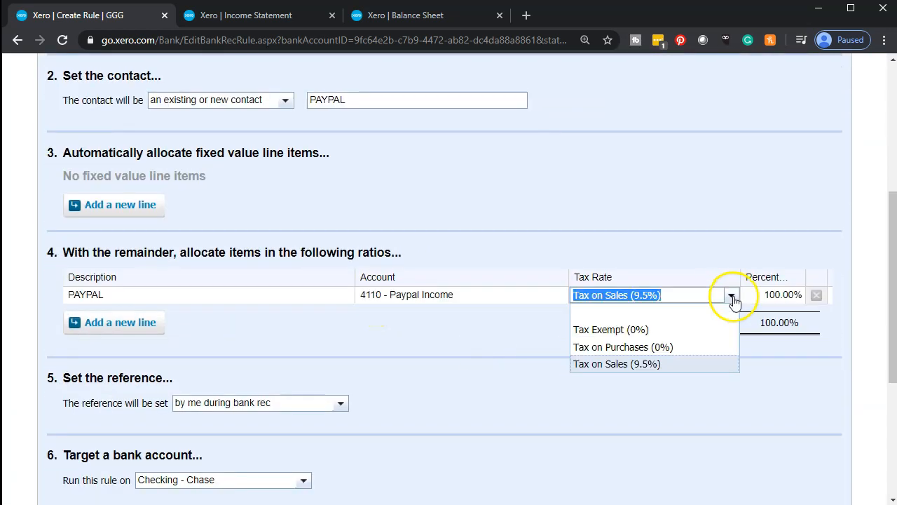
click(683, 331)
- Save the receive money rule titled PAYPAL for Checking - Chase
scroll(420, 382, down, 1)
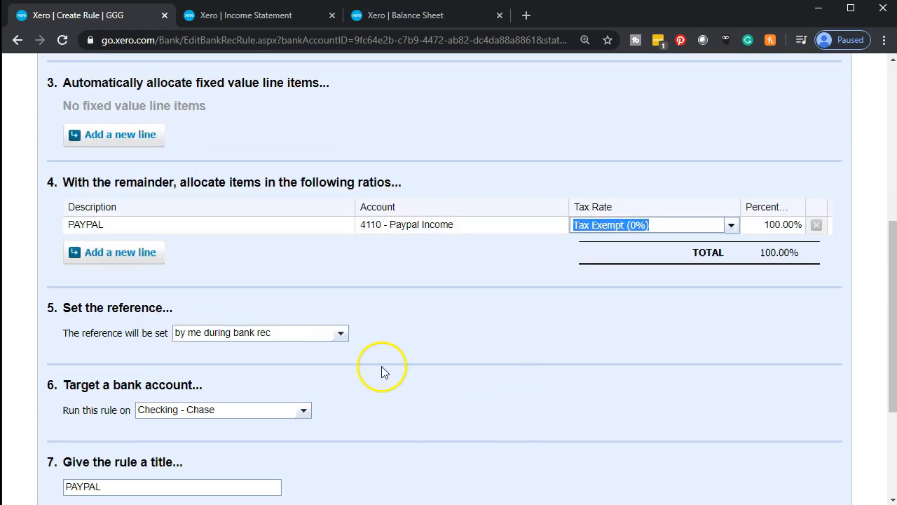
scroll(266, 419, down, 1)
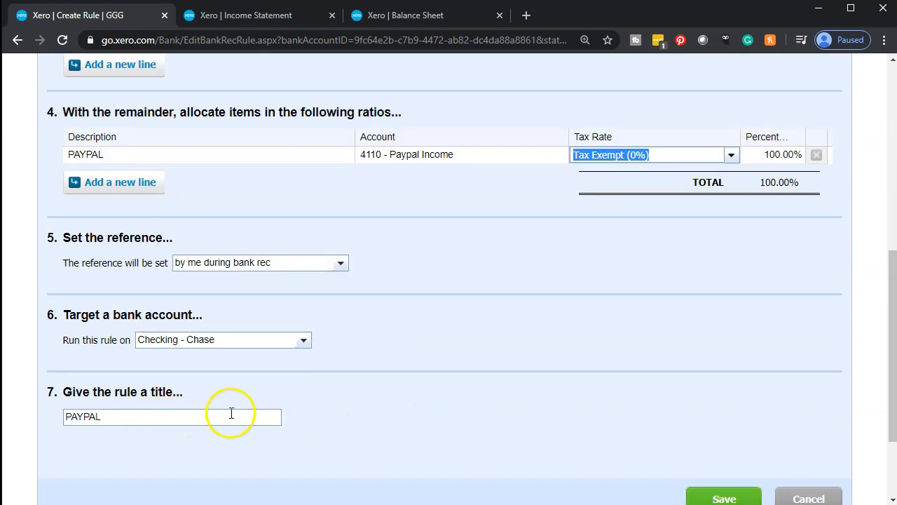
scroll(395, 407, down, 2)
click(711, 381)
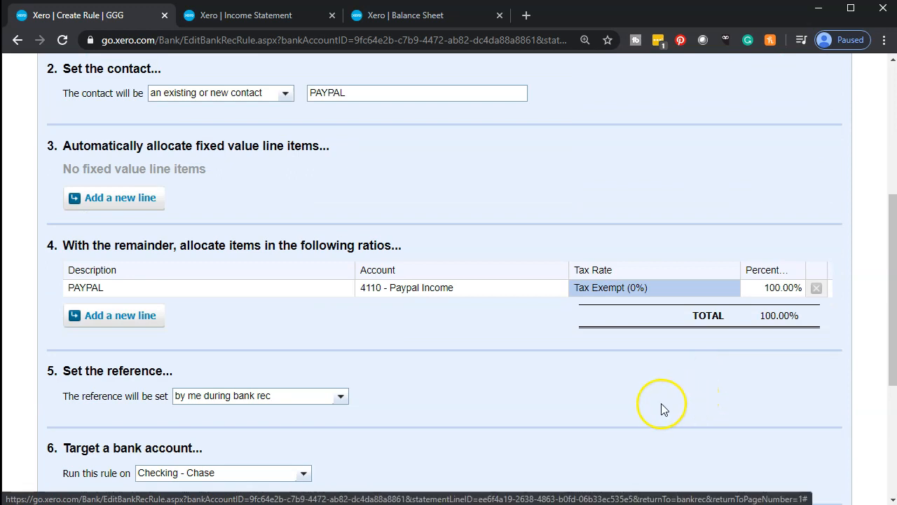
scroll(648, 411, down, 4)
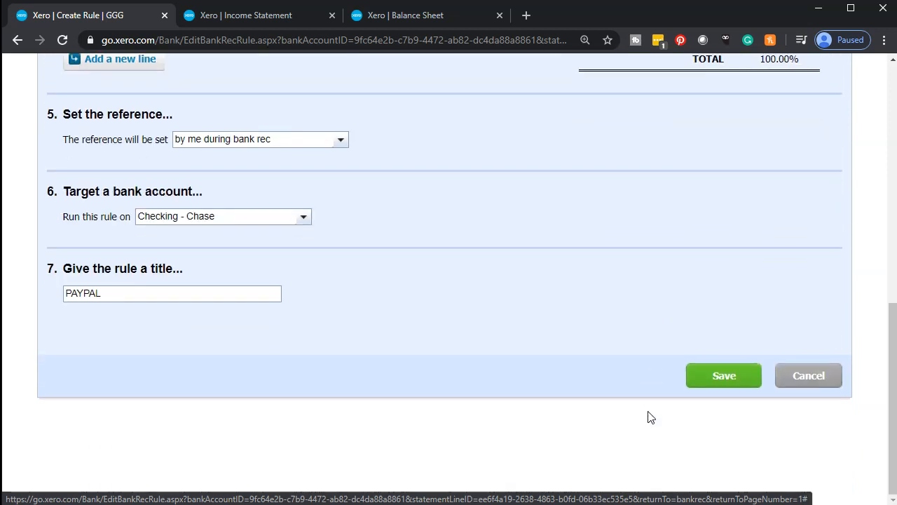
click(704, 376)
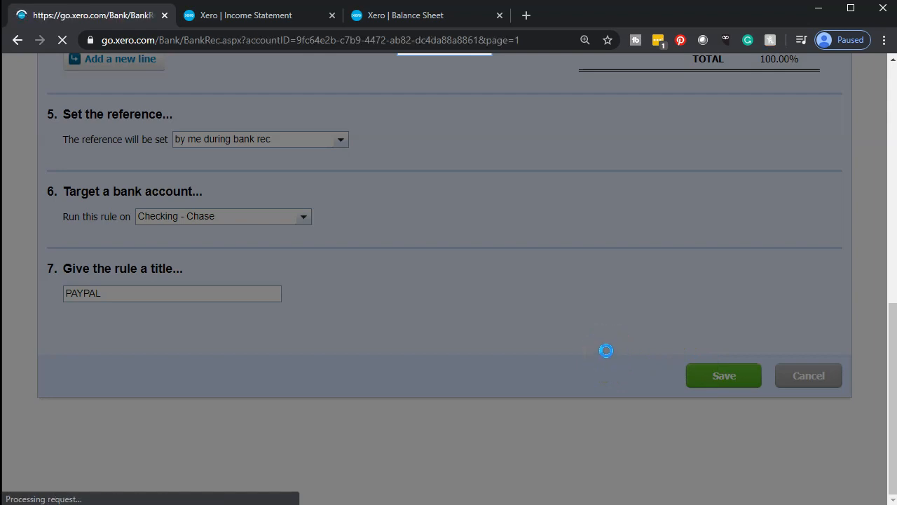
- Open the list of bank rules from the Checking - Chase account's management options
scroll(589, 356, down, 4)
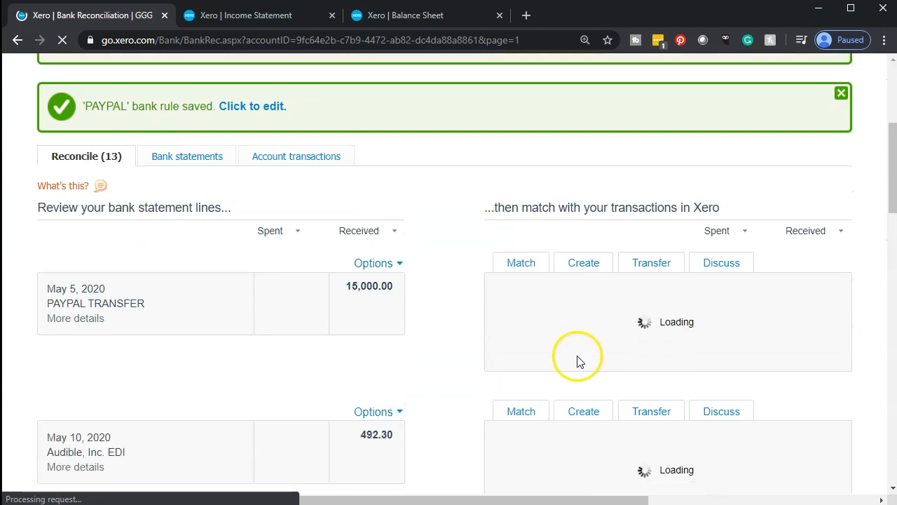
scroll(470, 378, down, 4)
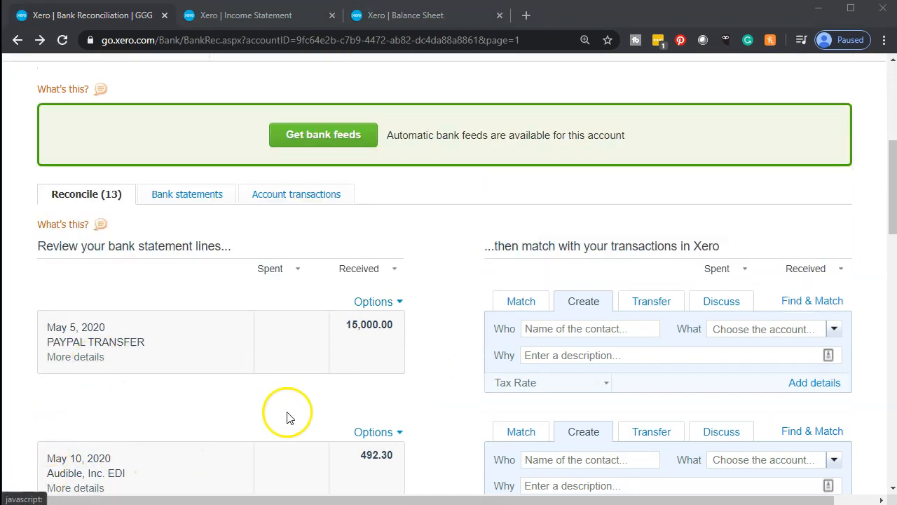
scroll(286, 416, up, 3)
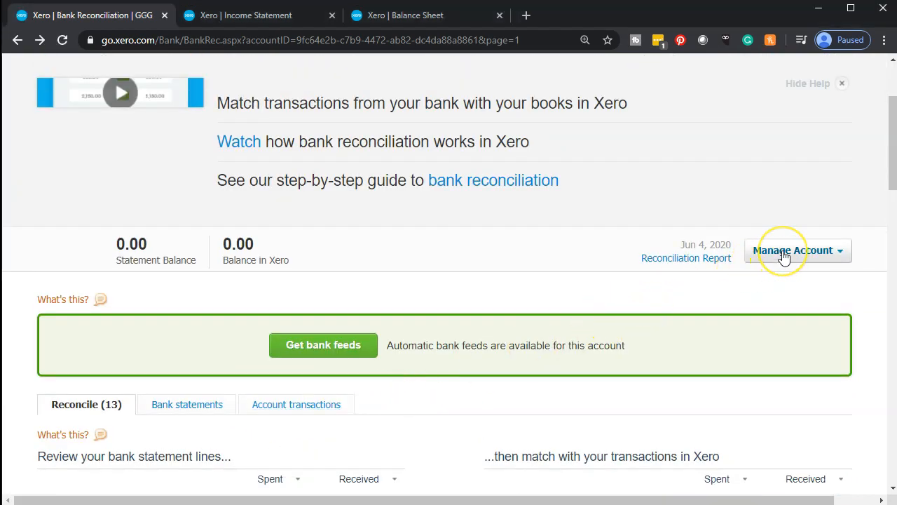
click(777, 258)
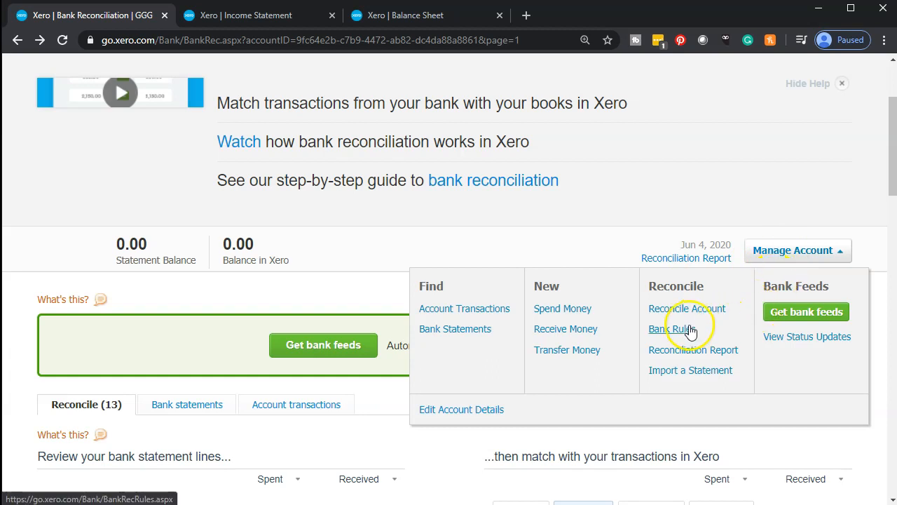
click(685, 328)
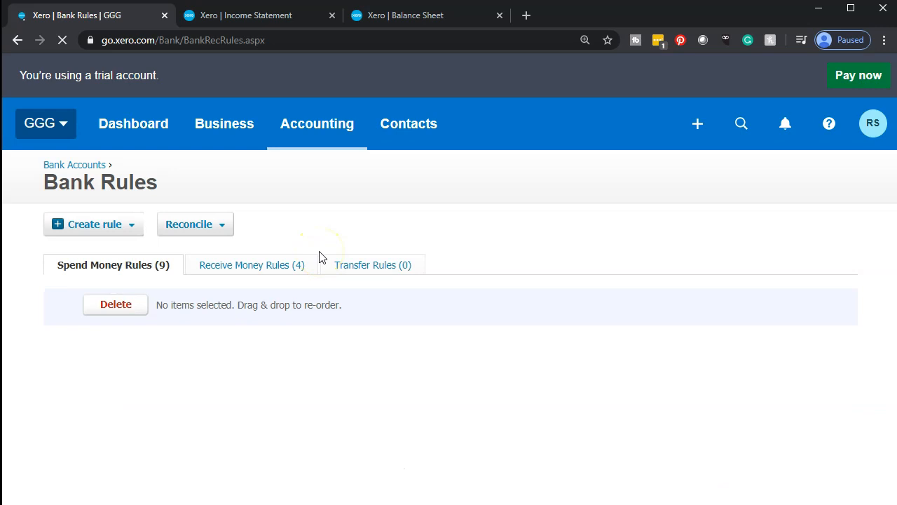
scroll(95, 267, down, 3)
scroll(98, 272, down, 1)
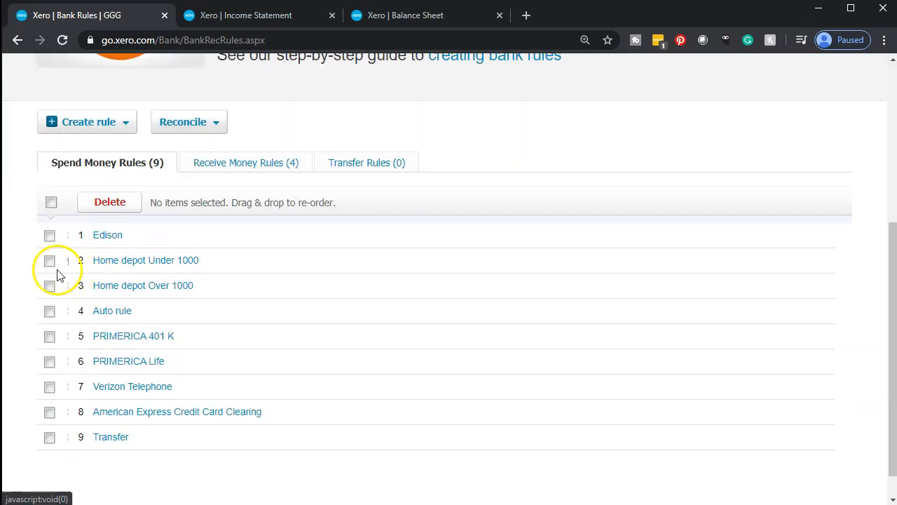
- Open the PAYPAL rule among the Receive Money Rules for editing
click(238, 166)
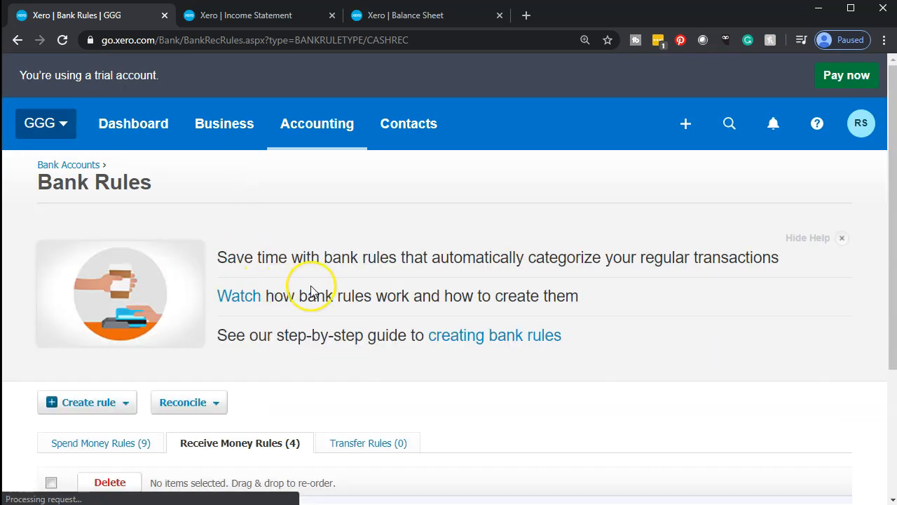
scroll(310, 287, down, 3)
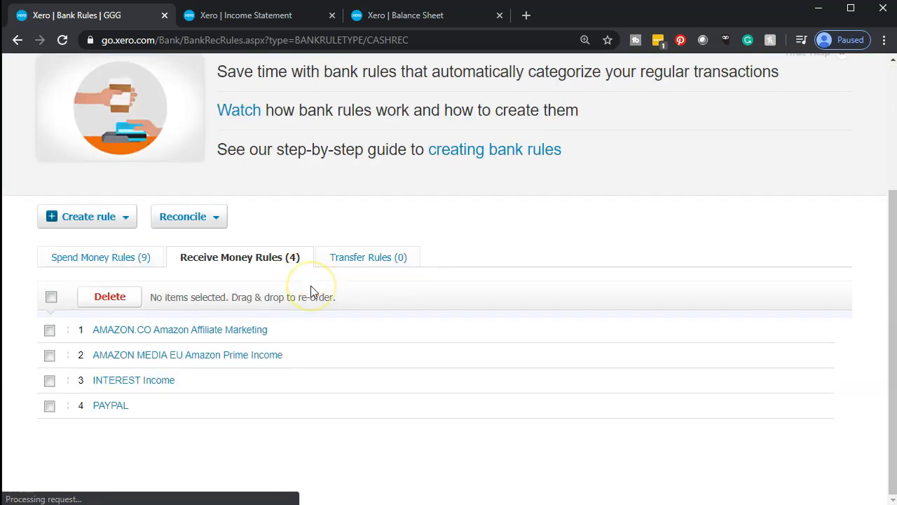
click(111, 408)
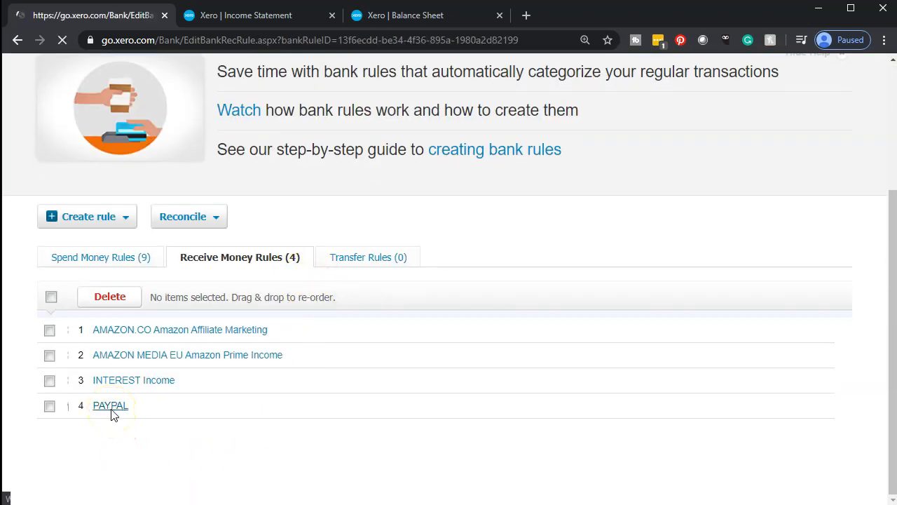
scroll(212, 361, down, 1)
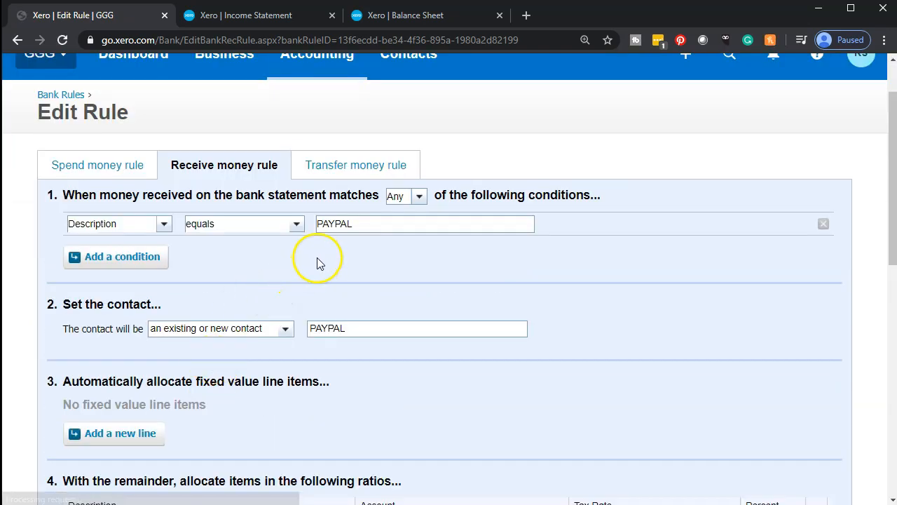
- Change the PAYPAL rule's description condition to contains, and save the rule
click(297, 226)
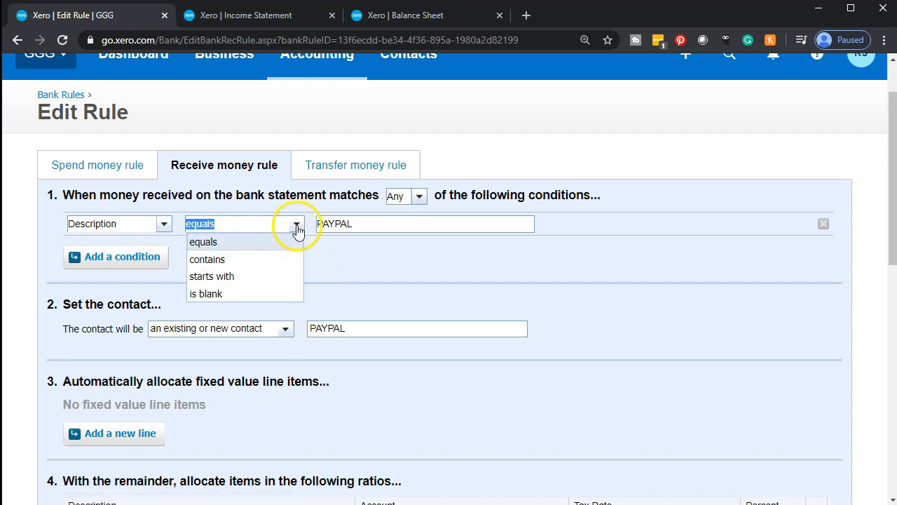
click(251, 263)
click(372, 225)
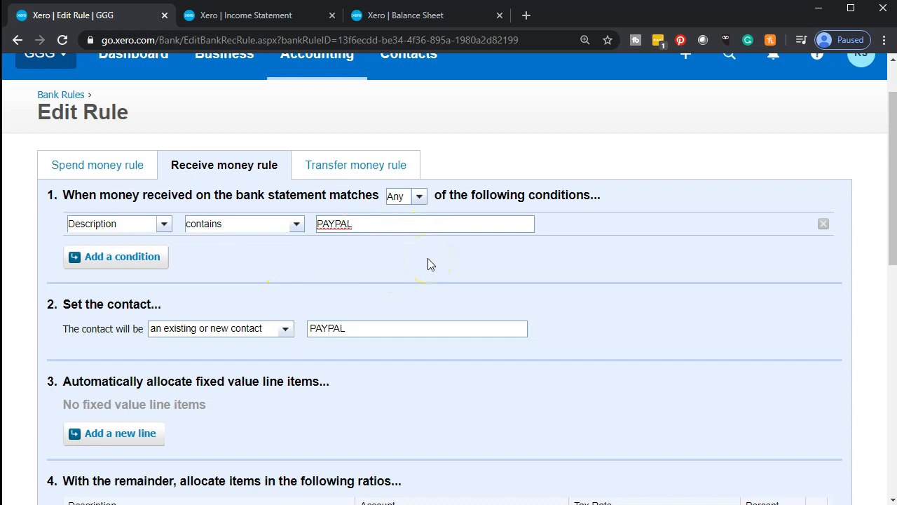
scroll(431, 264, down, 9)
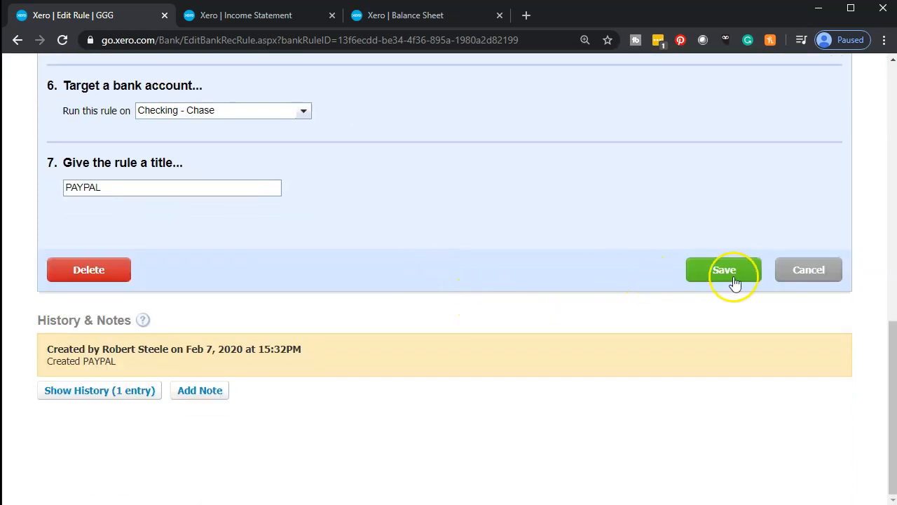
click(729, 277)
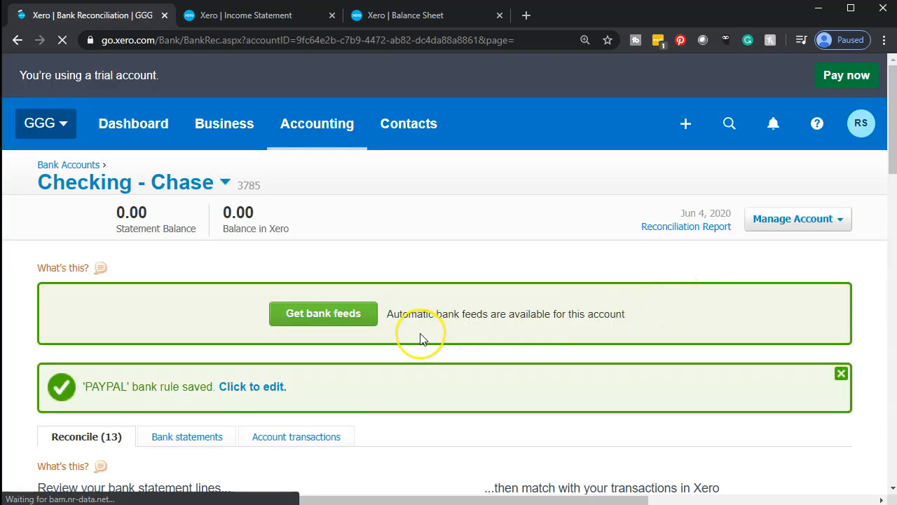
scroll(421, 339, down, 2)
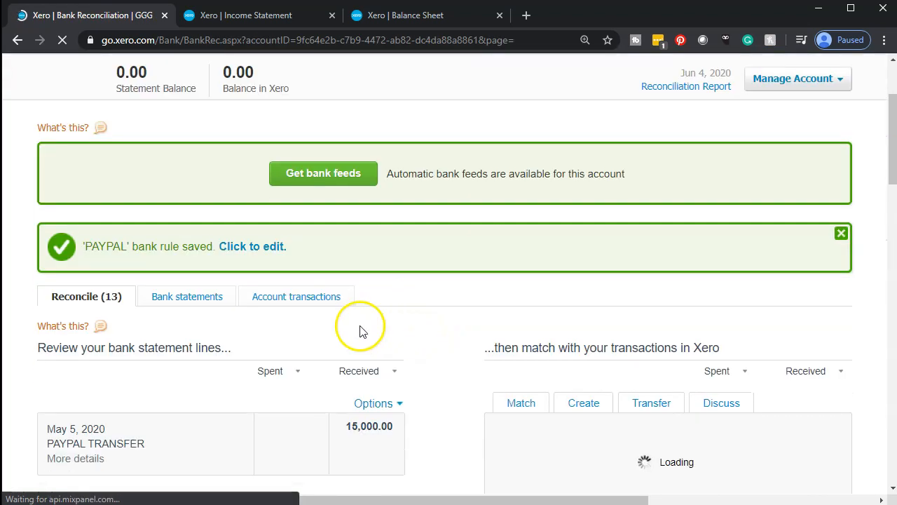
scroll(355, 326, down, 2)
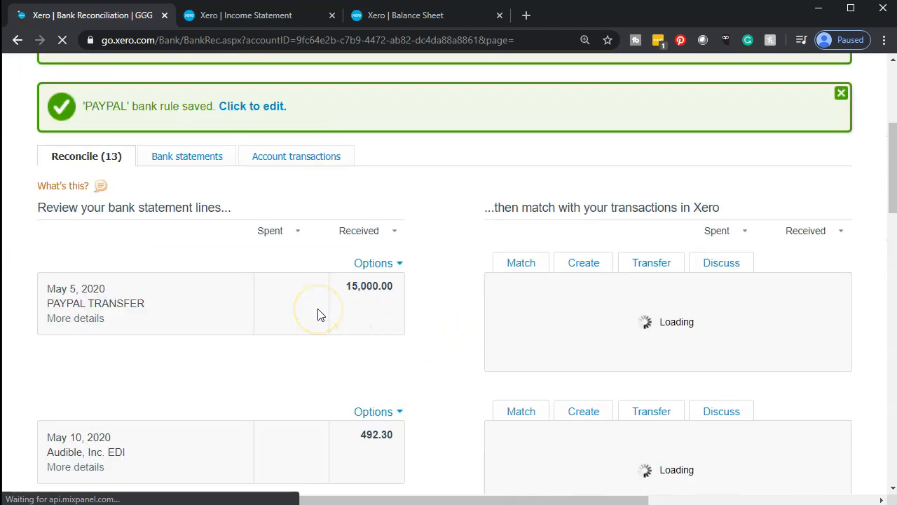
scroll(318, 314, down, 3)
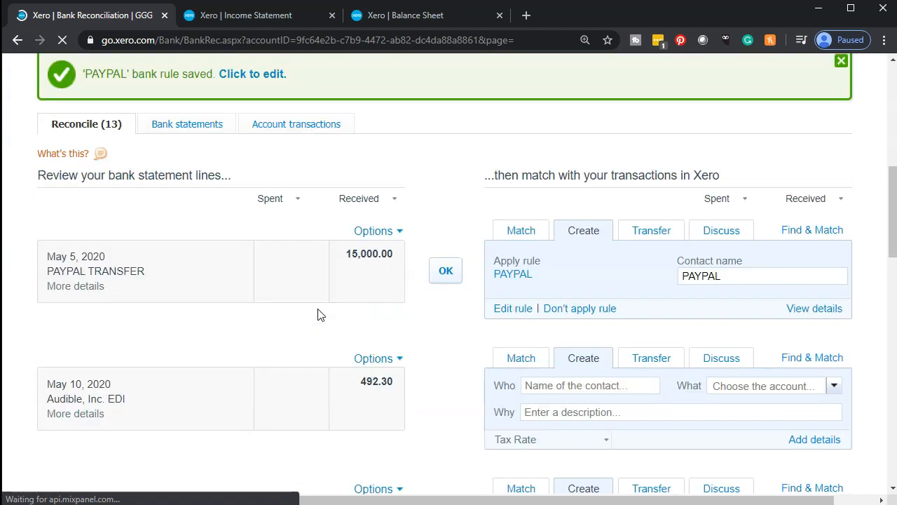
- Reconcile the May 5 PAYPAL TRANSFER line and start a bank rule from the Audible, Inc. EDI statement line
click(444, 271)
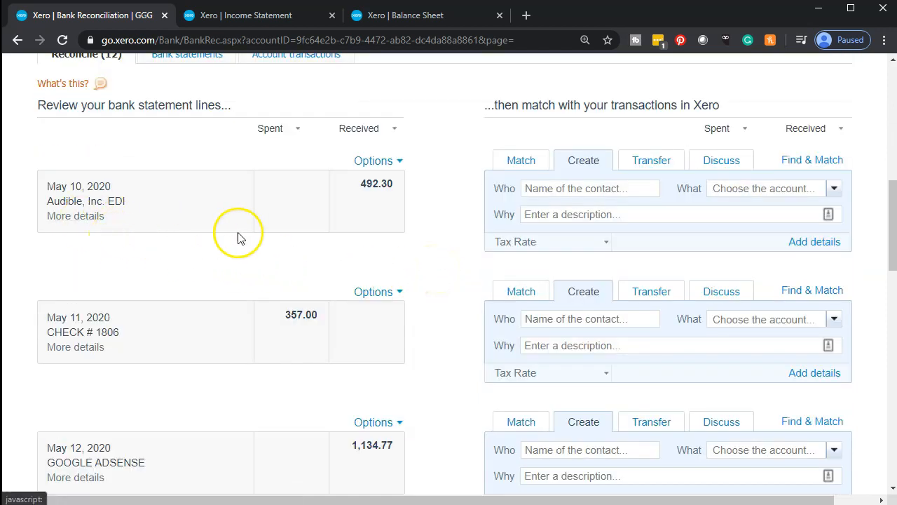
click(397, 162)
click(400, 184)
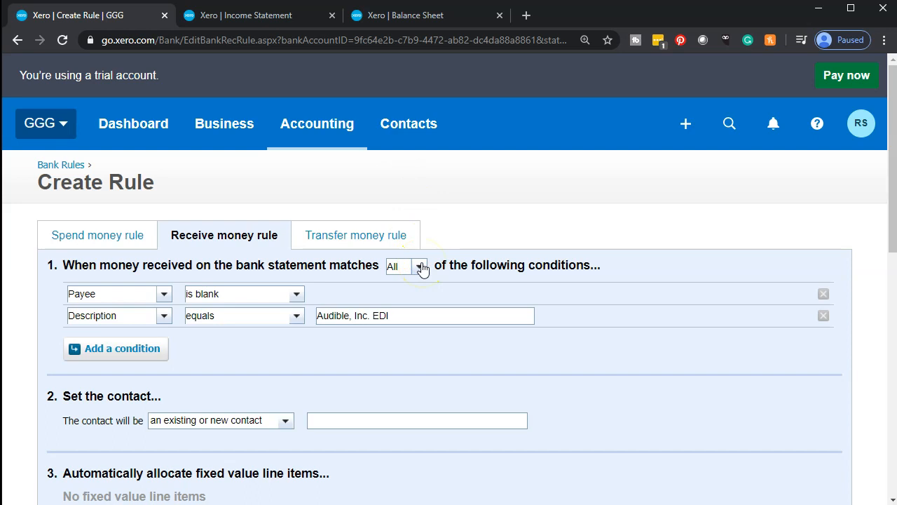
- Make the rule match any condition, remove the payee condition, and require the description to contain Audible
click(420, 267)
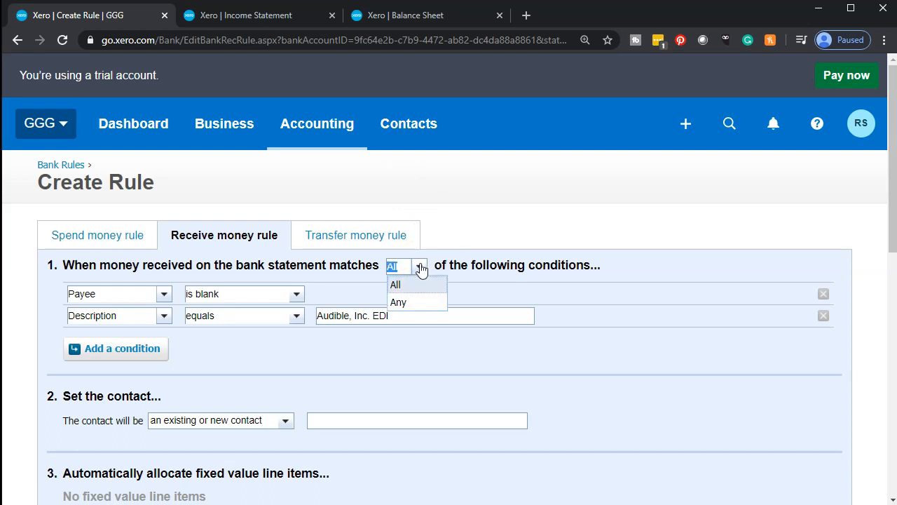
click(398, 302)
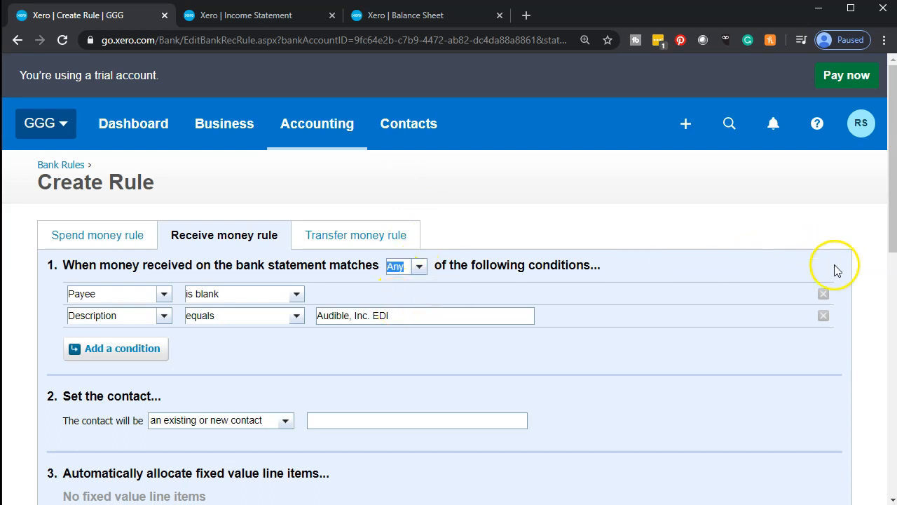
click(824, 294)
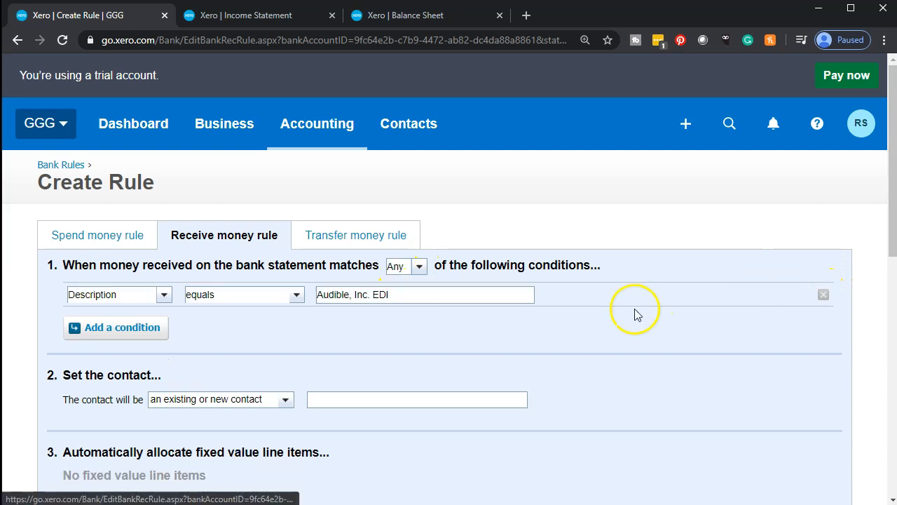
click(297, 295)
click(276, 330)
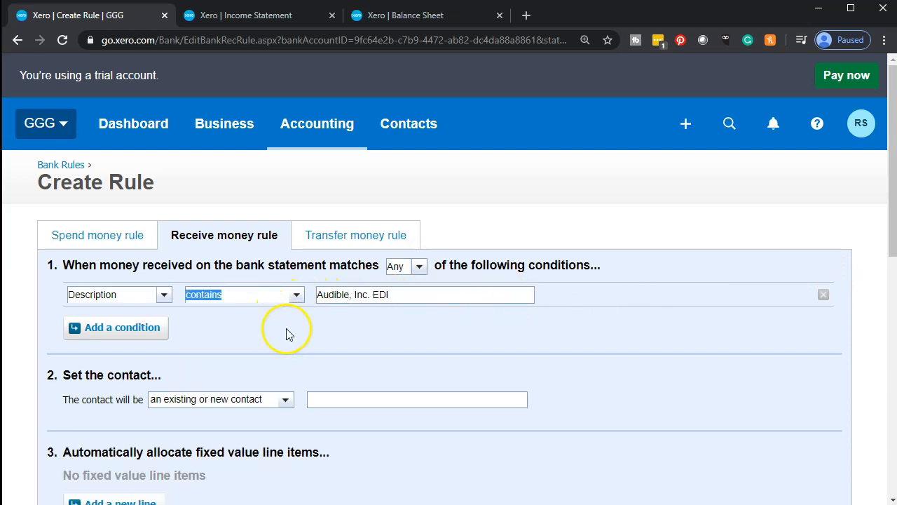
drag(350, 297, 434, 303)
key(BackSpace)
- Copy the condition text Audible into the rule's contact and the remainder line's description
key(shift+Left)
key(shift+Left)
key(shift+Left)
key(shift+Left)
key(shift+Left)
key(shift+Left)
key(shift+Left)
key(ctrl+c)
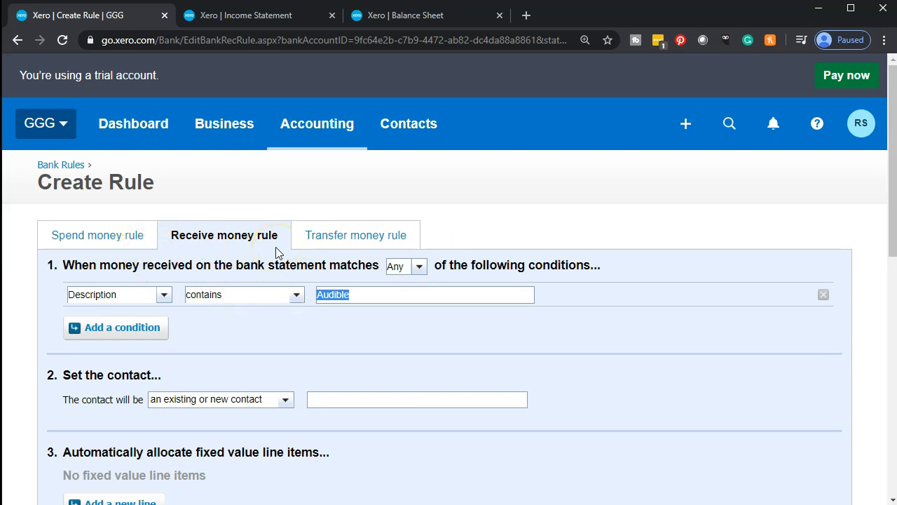
scroll(276, 251, down, 2)
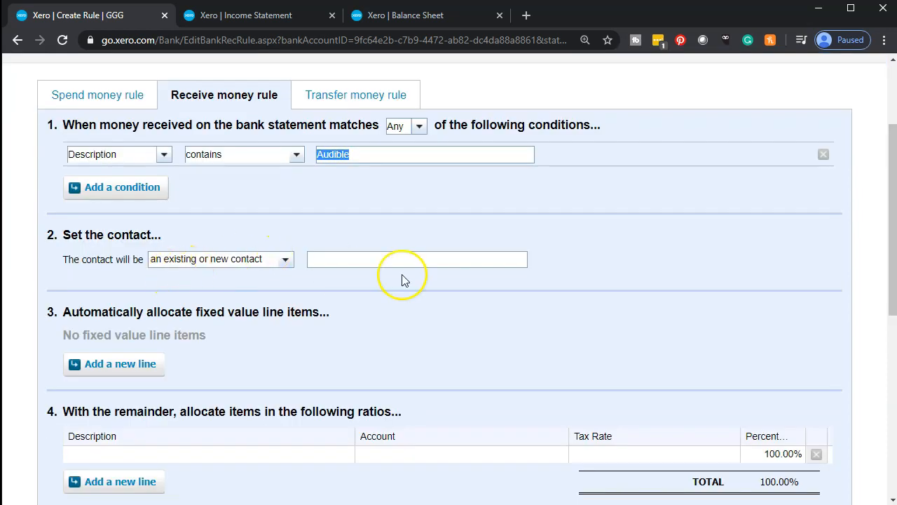
click(371, 257)
key(ctrl+v)
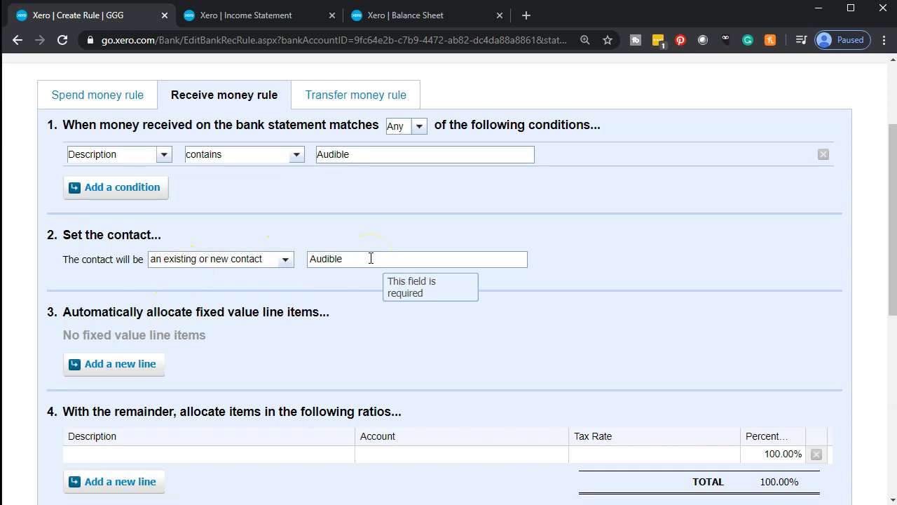
scroll(368, 311, down, 2)
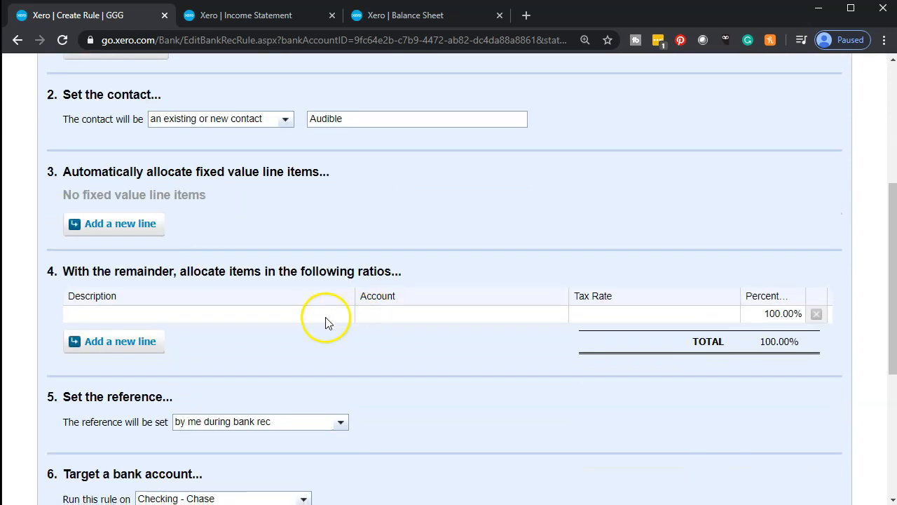
click(311, 318)
key(ctrl+v)
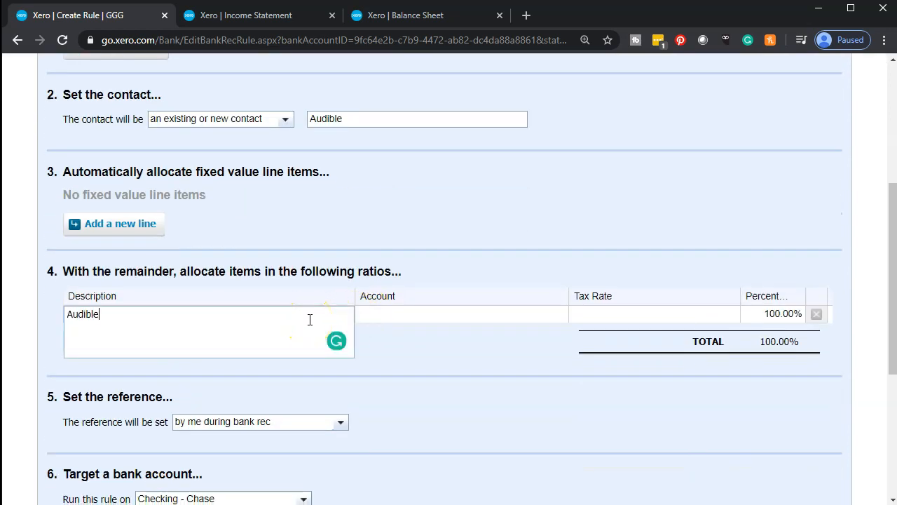
- Start adding a new account for the Audible remainder line and give it the code 4115
key(Tab)
click(559, 317)
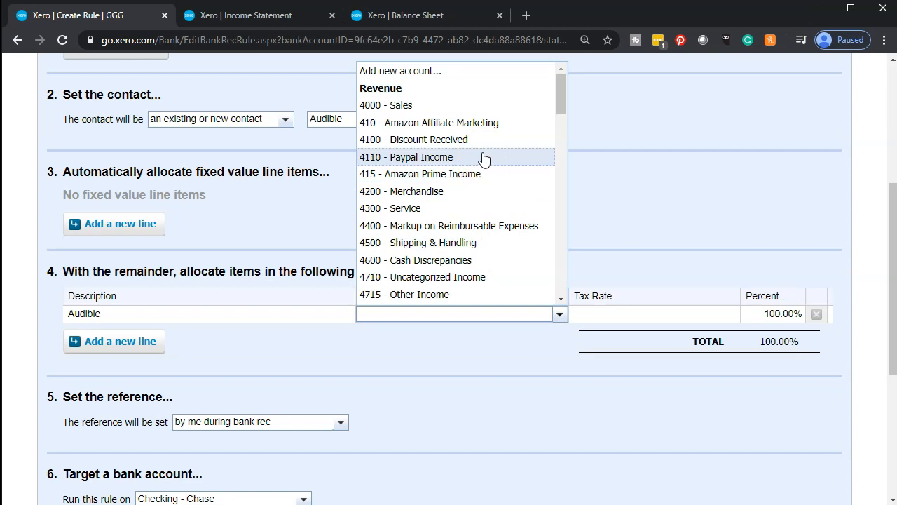
scroll(451, 120, up, 4)
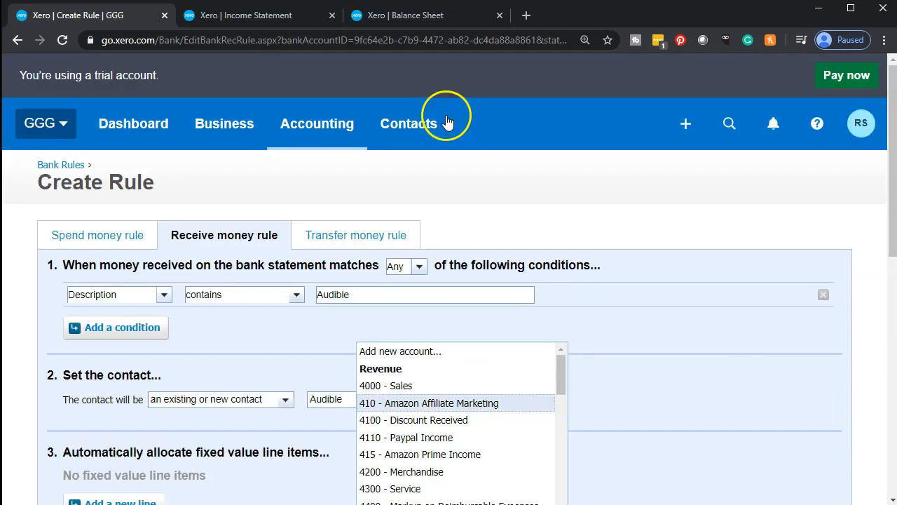
click(427, 351)
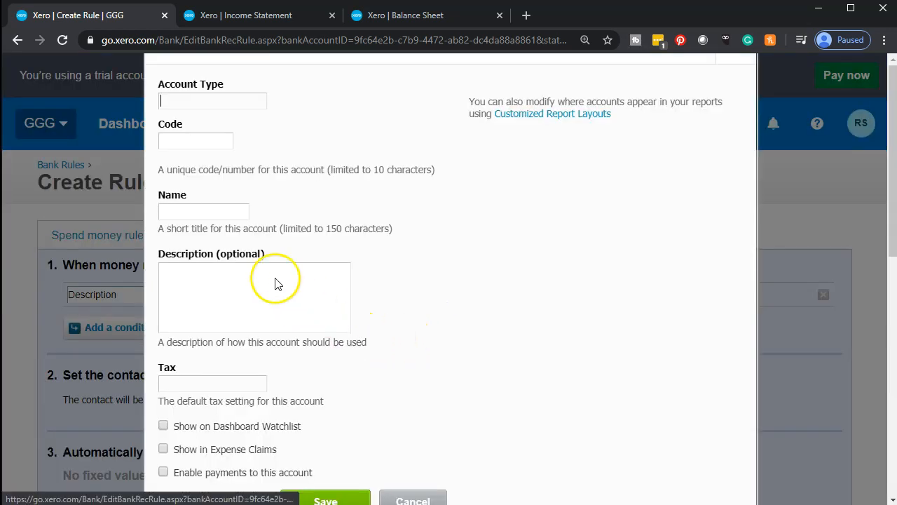
click(182, 138)
text(4115)
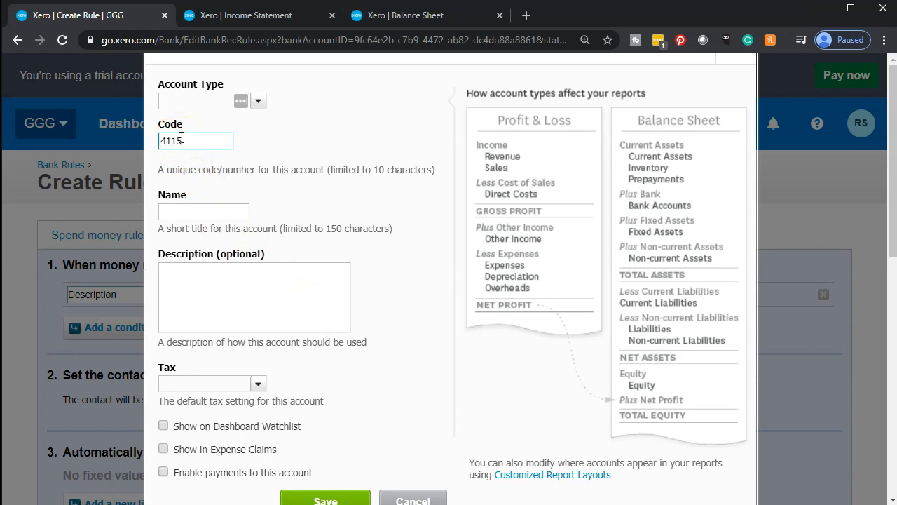
- Set the new account's type to Sales, name it Audible Income, and save it
click(228, 99)
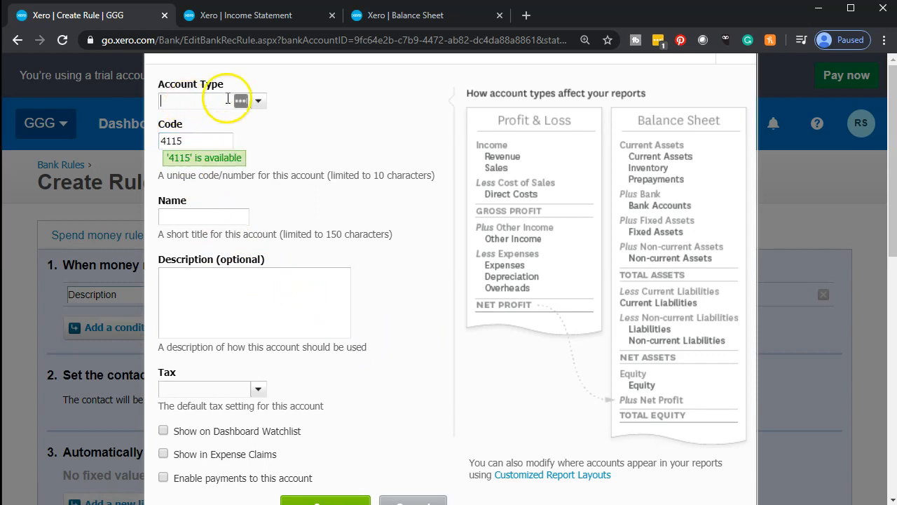
click(258, 101)
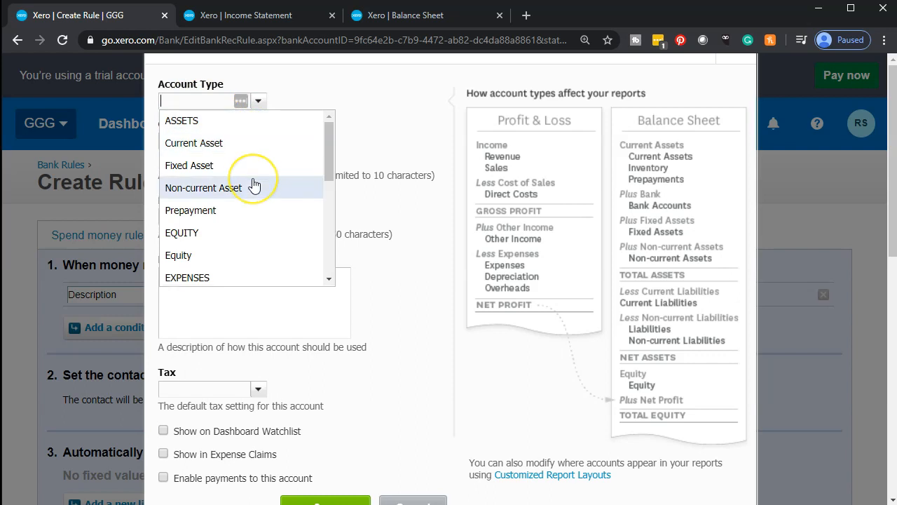
scroll(254, 185, down, 5)
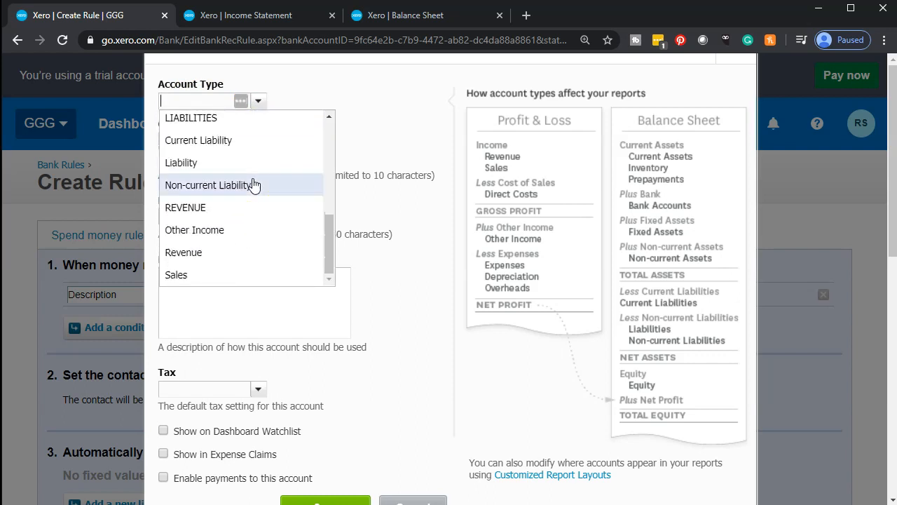
scroll(254, 185, down, 1)
click(202, 209)
click(201, 219)
text(Audible Income)
key(Tab)
scroll(199, 222, down, 1)
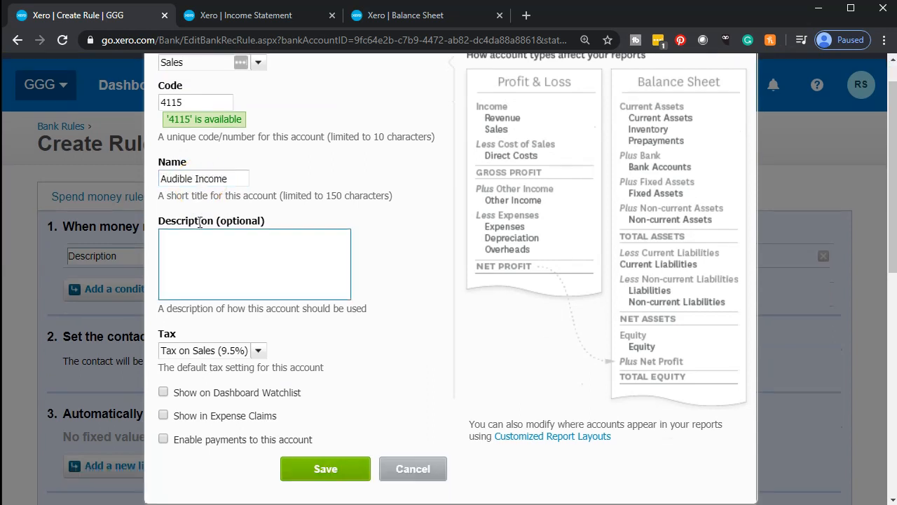
click(314, 441)
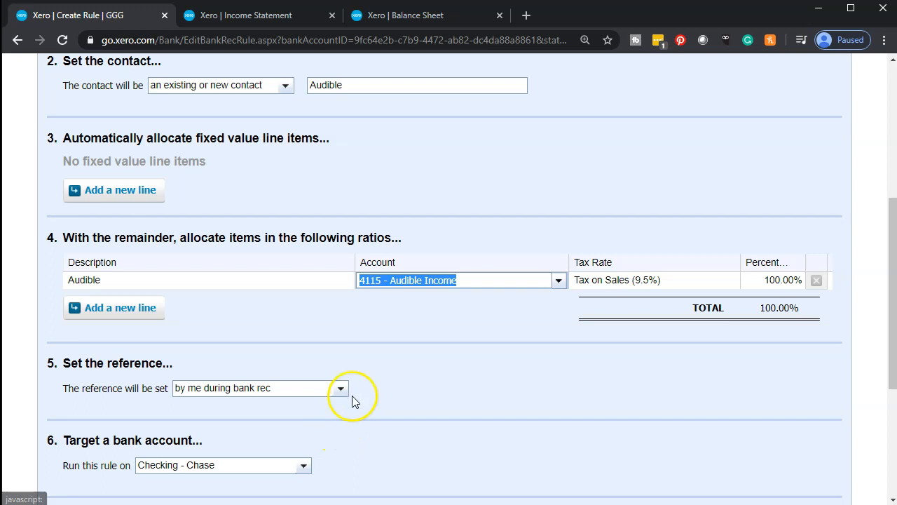
- Set the tax rate of the rule's Audible line to Tax Exempt (0%)
scroll(352, 400, down, 2)
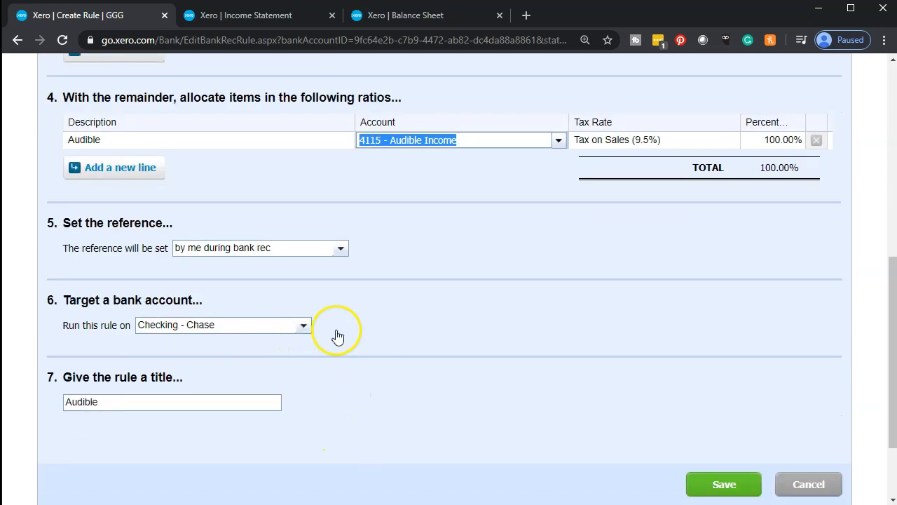
click(734, 136)
click(731, 141)
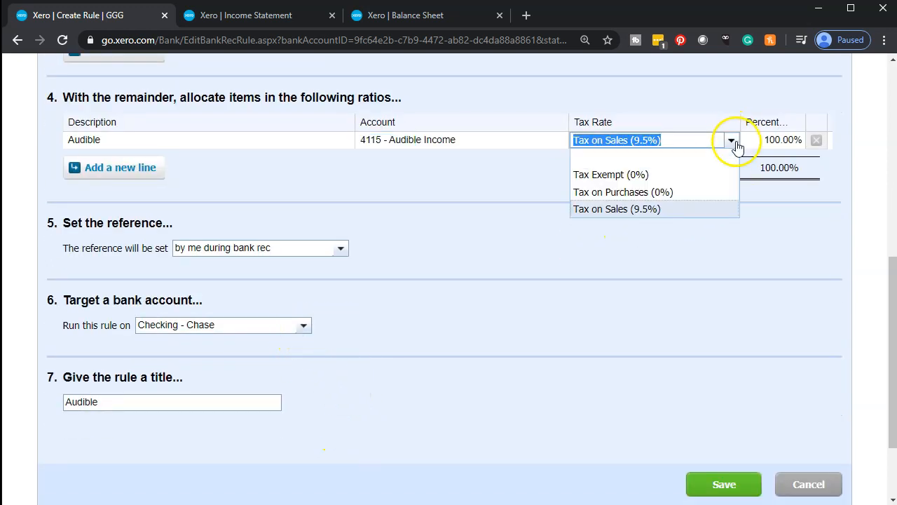
click(683, 176)
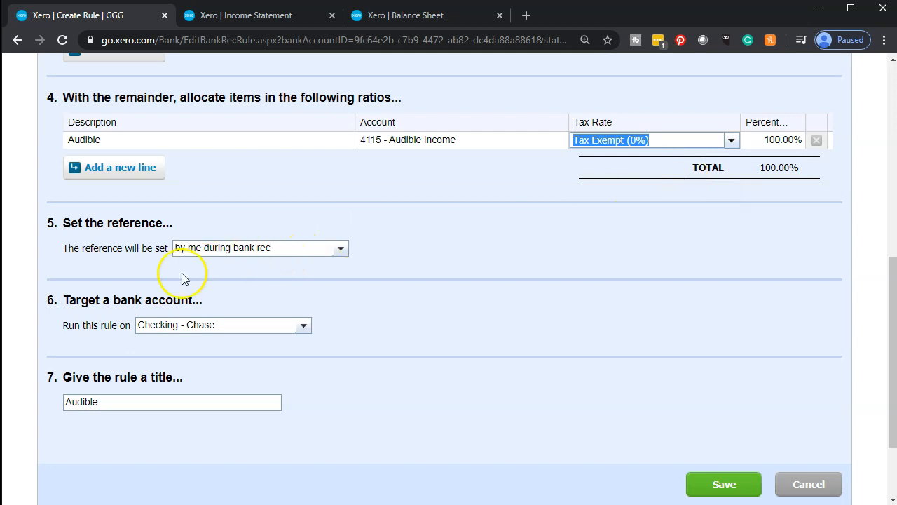
- Title the rule Audible Income and save it
click(146, 405)
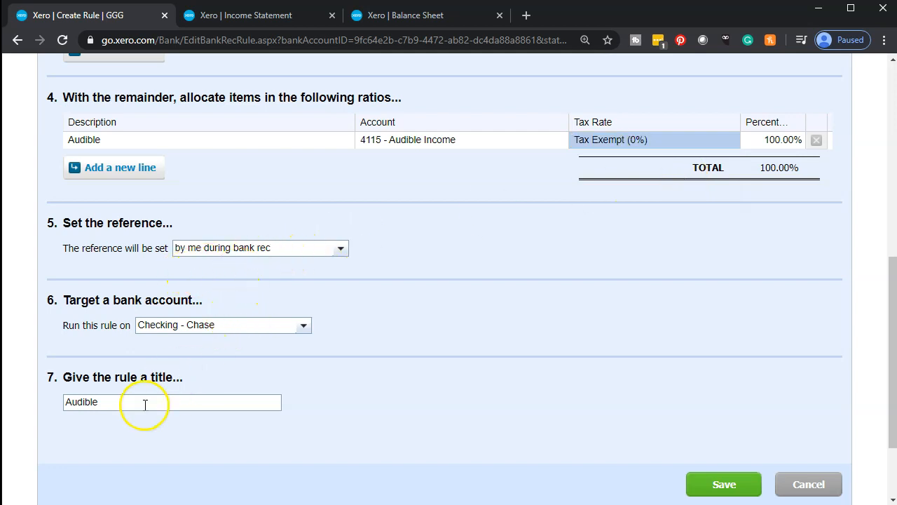
scroll(144, 390, down, 2)
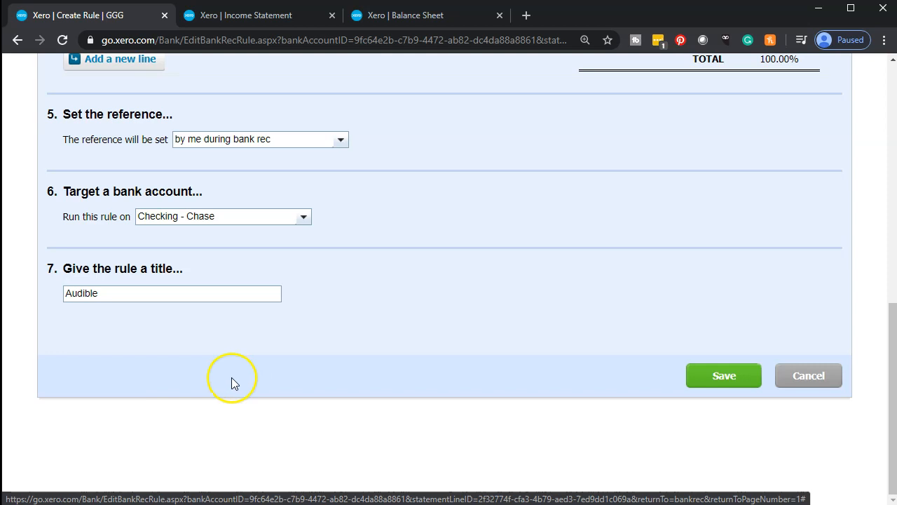
click(120, 300)
text(Income)
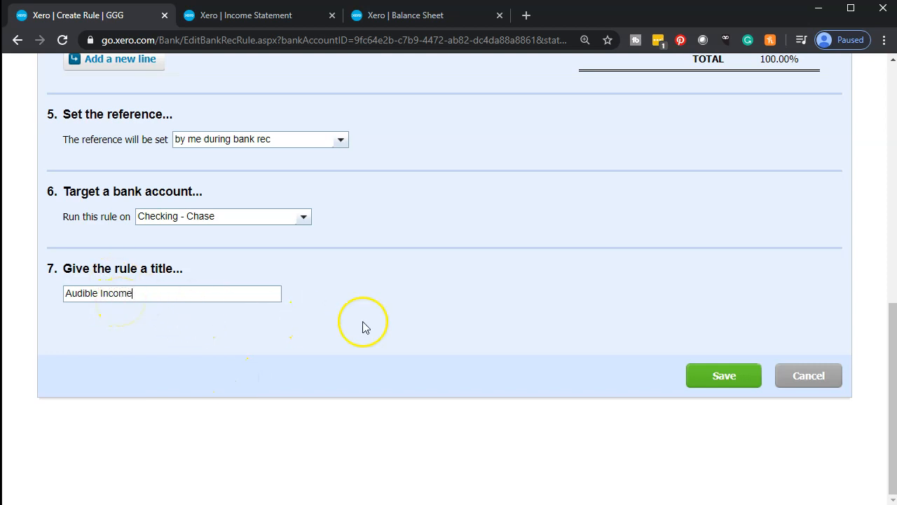
click(705, 371)
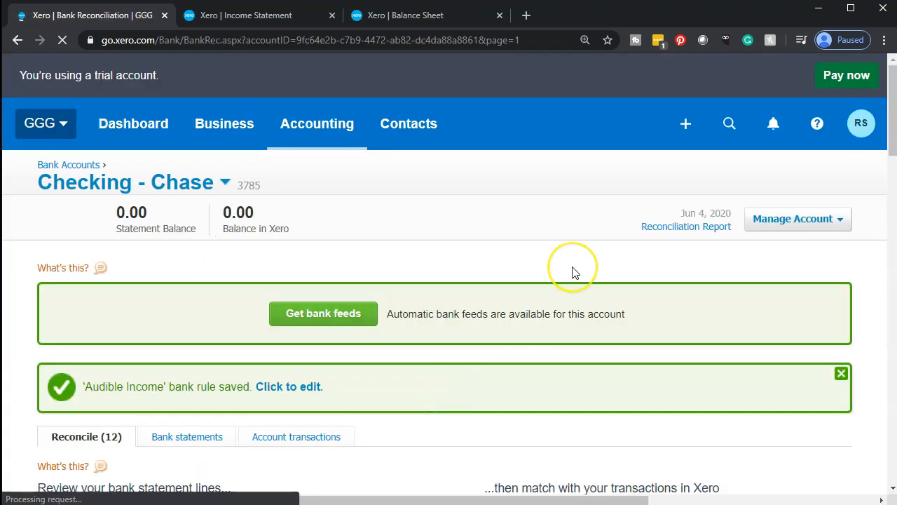
- Reconcile the May 10 Audible, Inc. EDI statement line using the Audible Income rule
scroll(571, 271, down, 4)
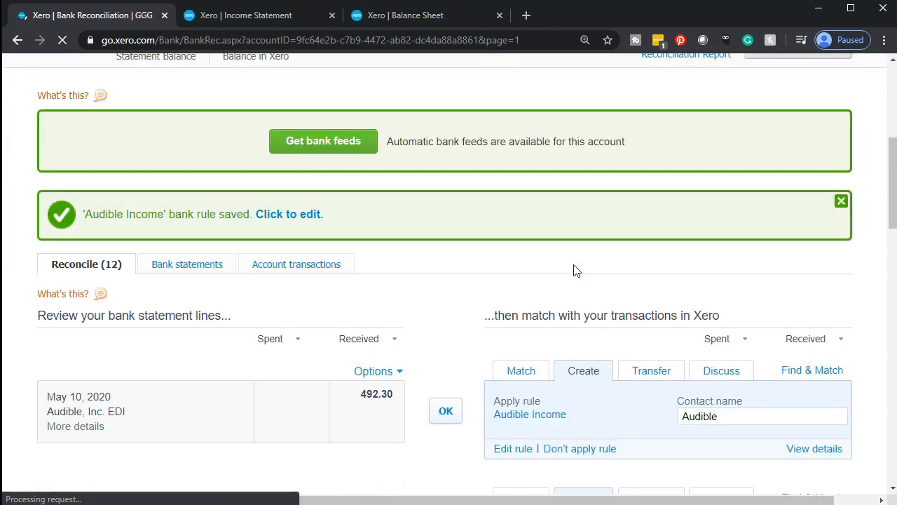
scroll(574, 266, down, 2)
click(446, 275)
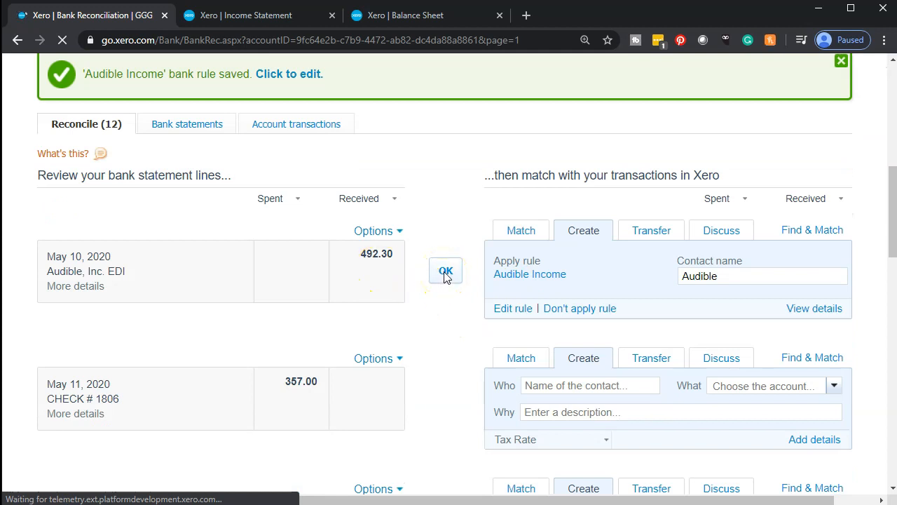
click(446, 275)
click(447, 277)
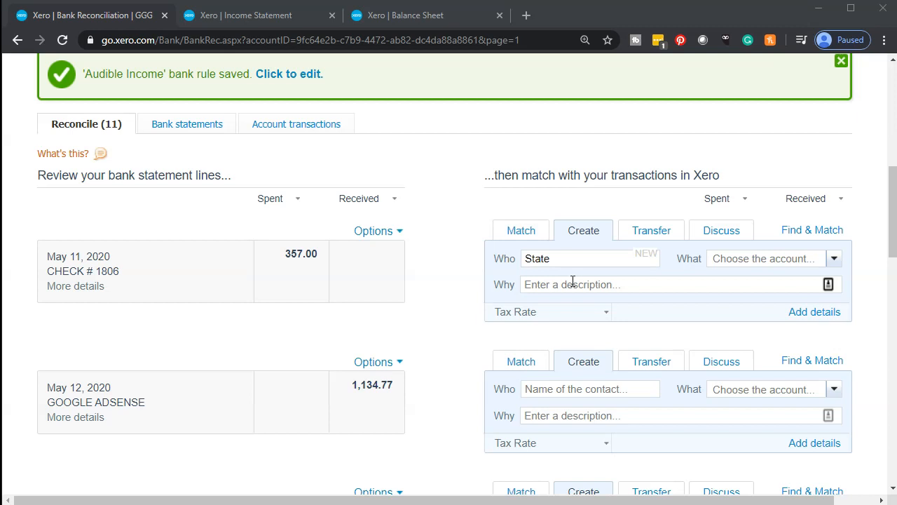
- Look through the account list of the May 11 check line for an account that suits the payment to State
click(839, 259)
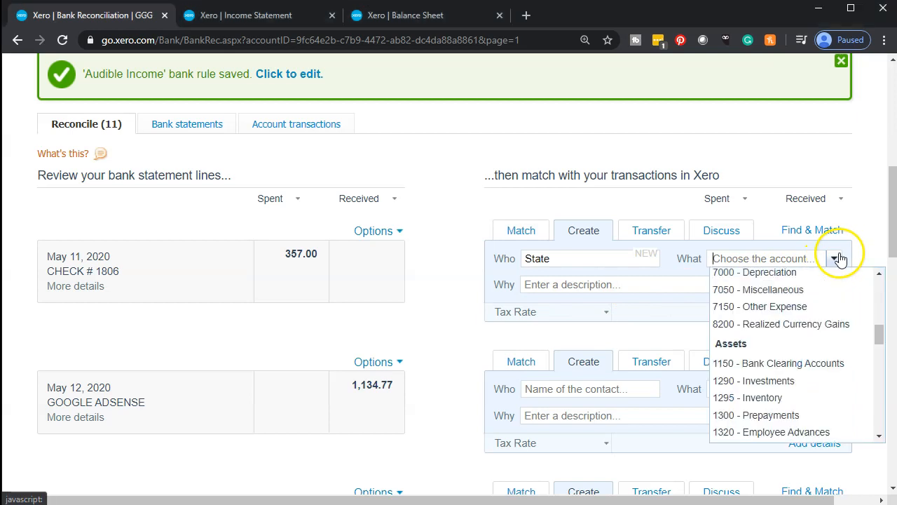
scroll(823, 355, up, 6)
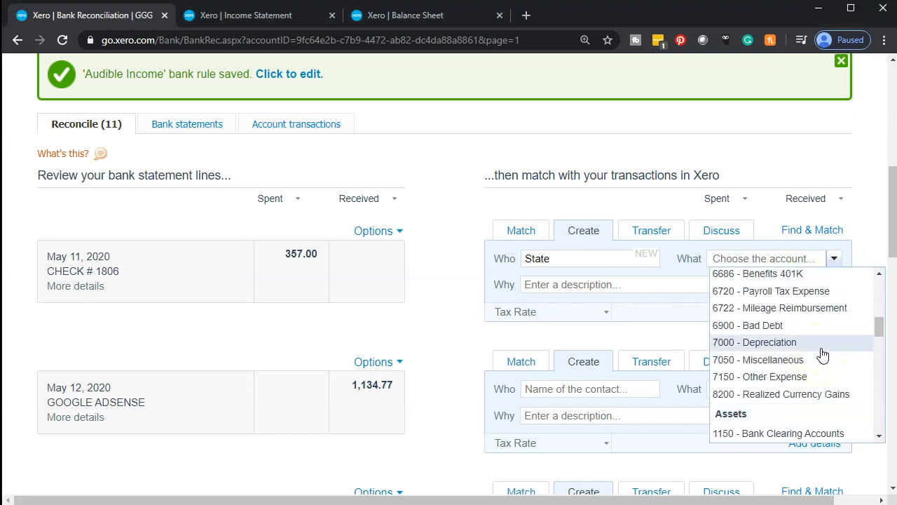
scroll(823, 355, up, 3)
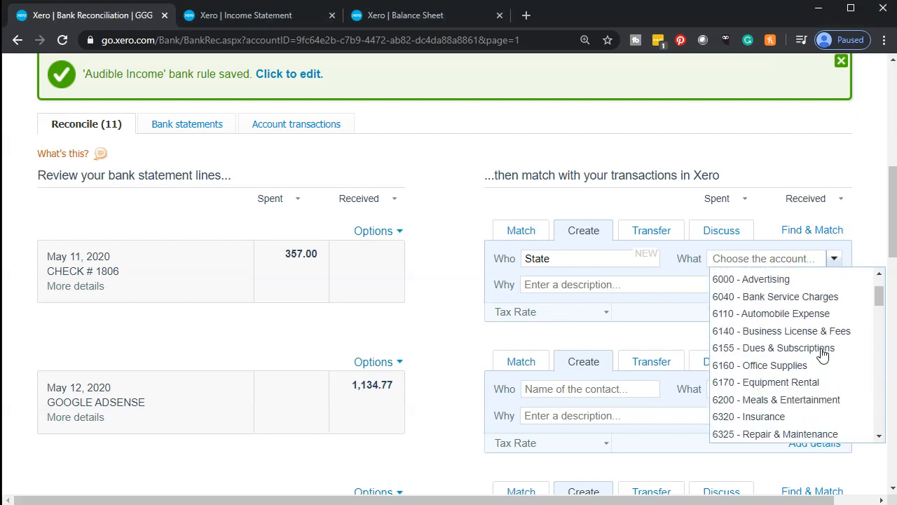
scroll(823, 355, down, 8)
scroll(823, 356, down, 10)
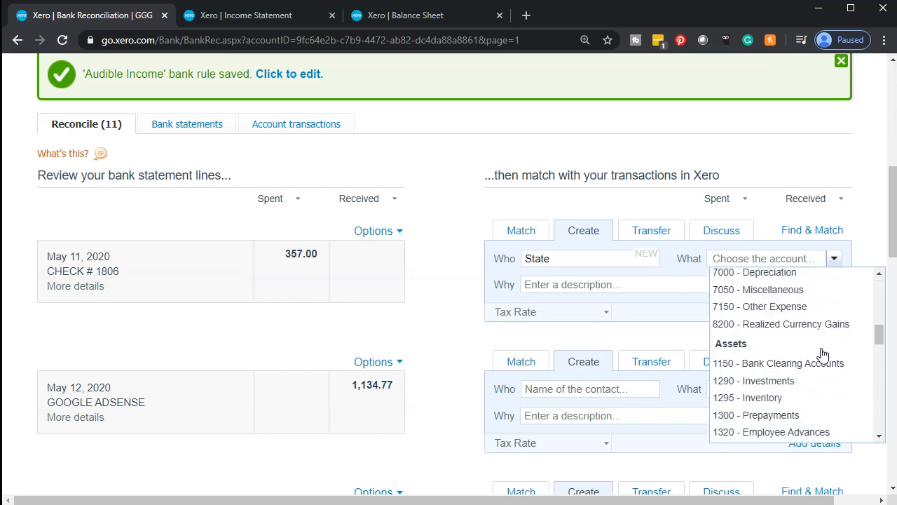
scroll(823, 356, down, 5)
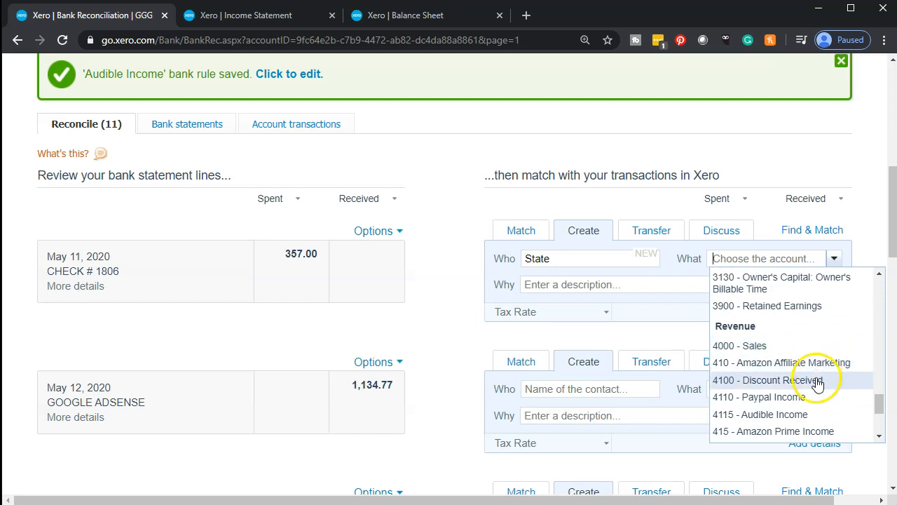
scroll(818, 385, down, 2)
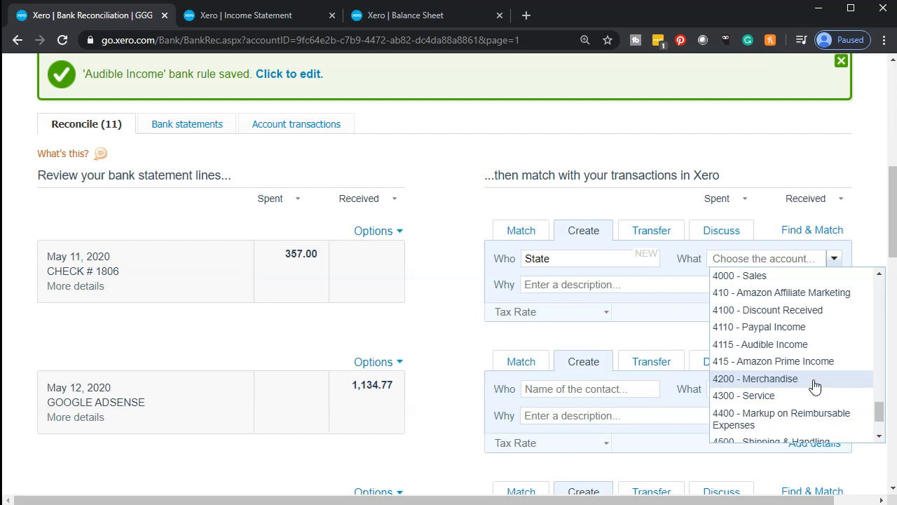
scroll(814, 386, up, 15)
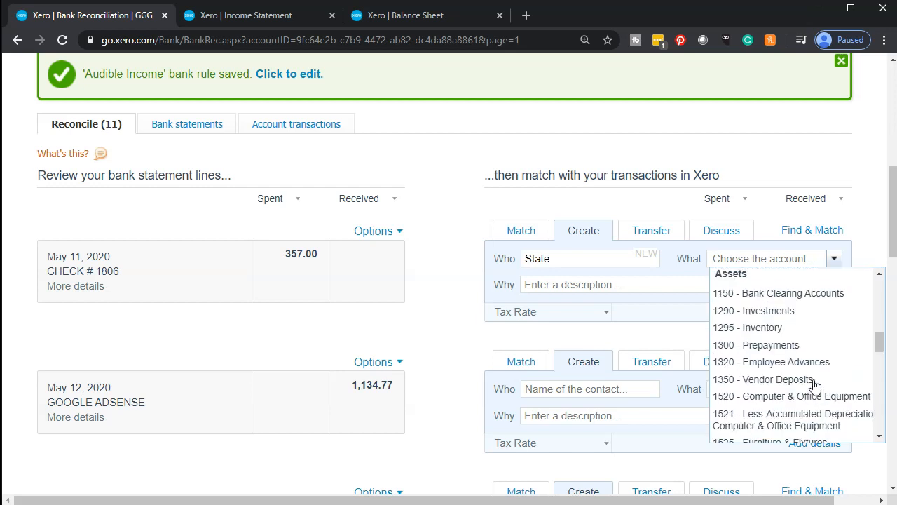
scroll(815, 386, up, 2)
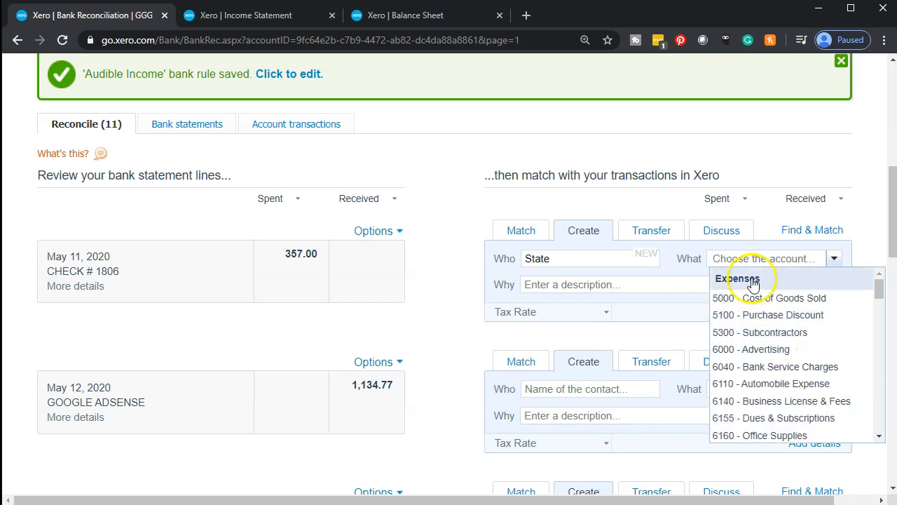
click(621, 330)
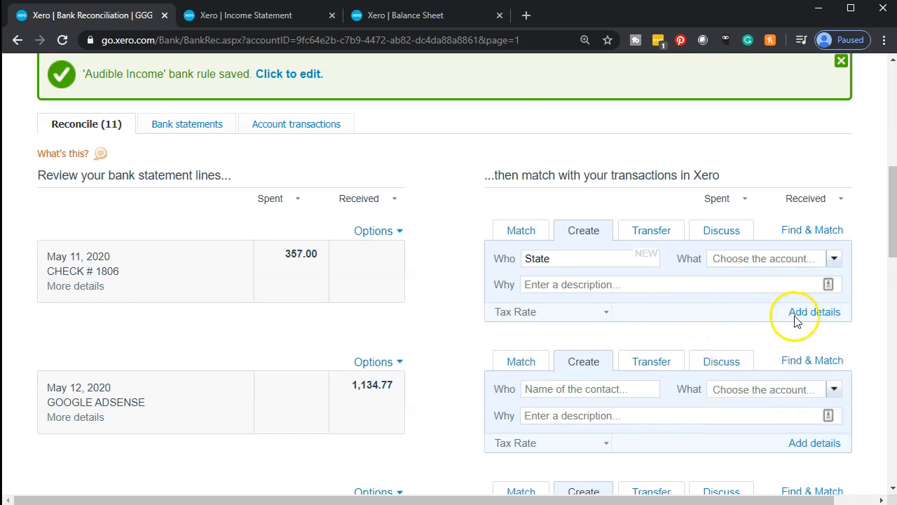
- Open the detailed transaction form for the May 11 check, with State as the payee
click(813, 317)
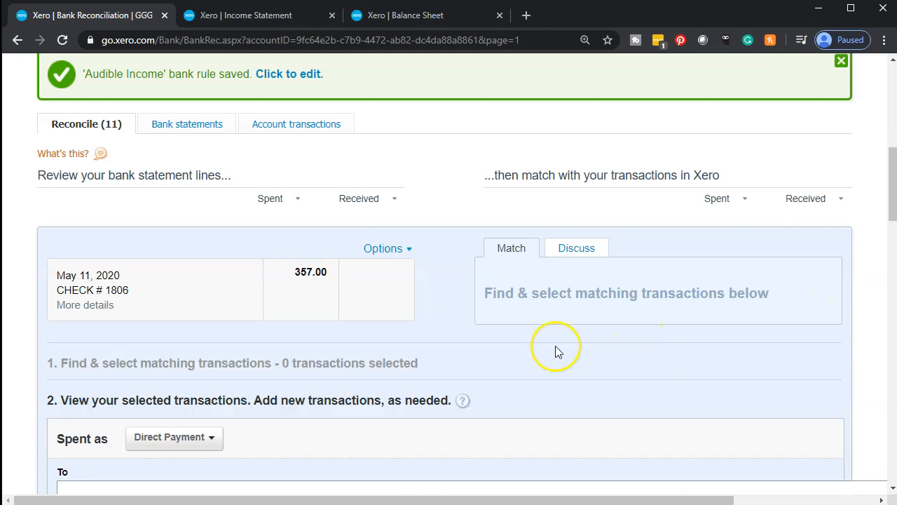
text(State)
scroll(405, 377, down, 2)
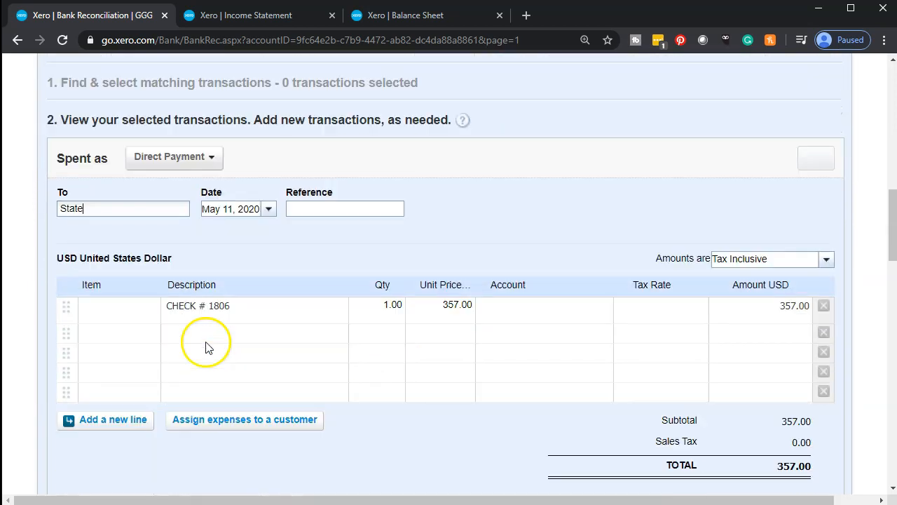
click(257, 308)
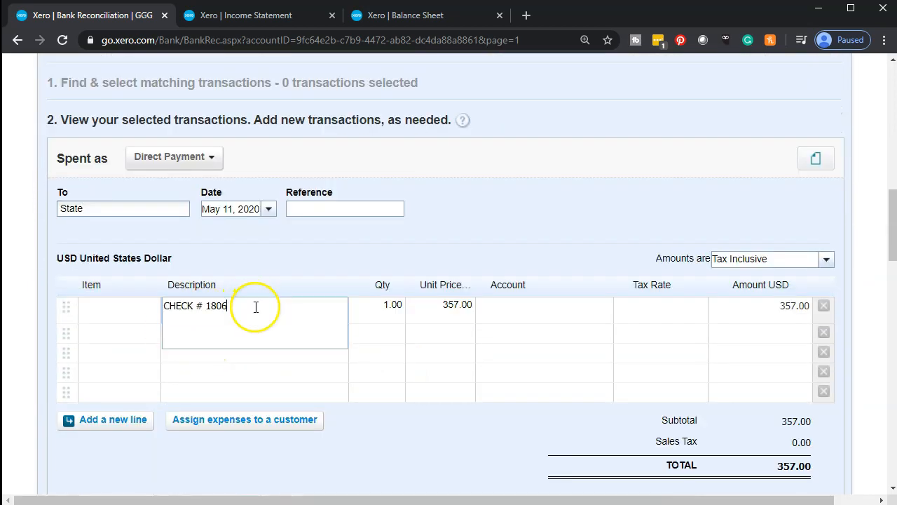
- Start a new account from the check line's account field, with code 4201 and account type Sales
click(491, 309)
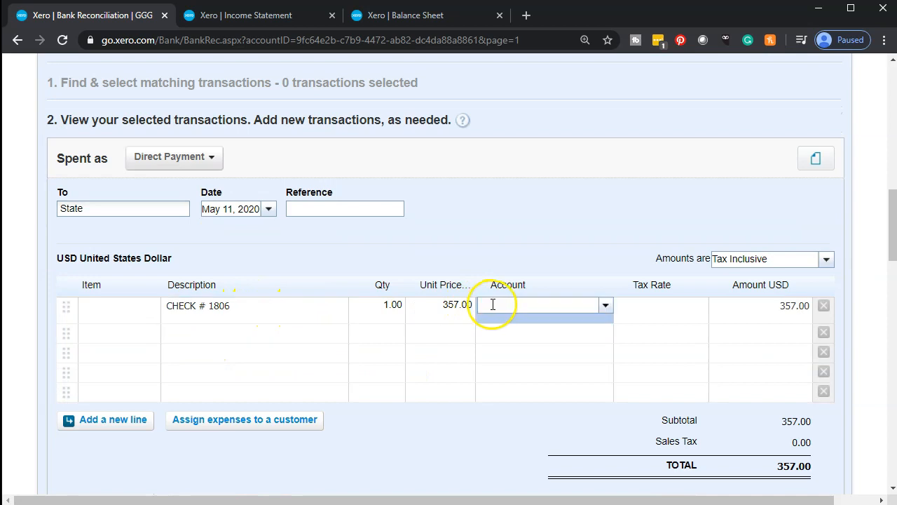
click(605, 309)
scroll(575, 266, up, 4)
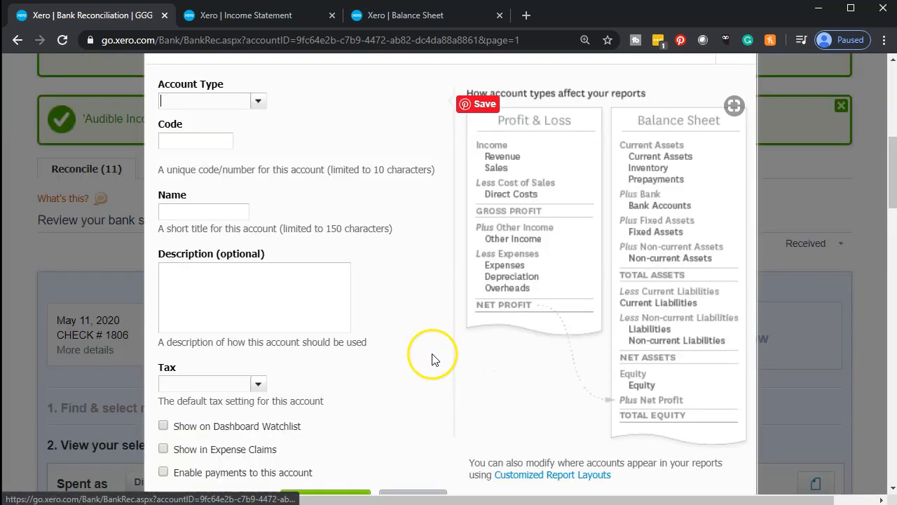
click(201, 139)
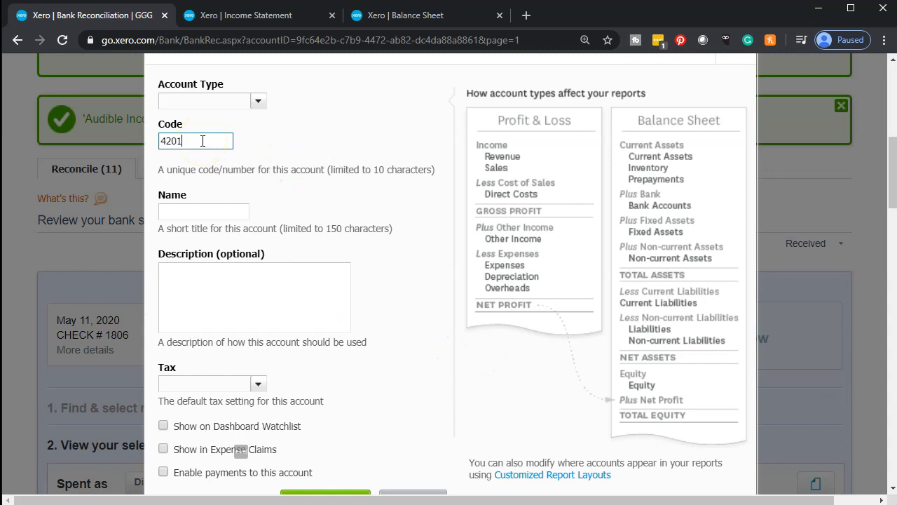
text(4201)
click(258, 101)
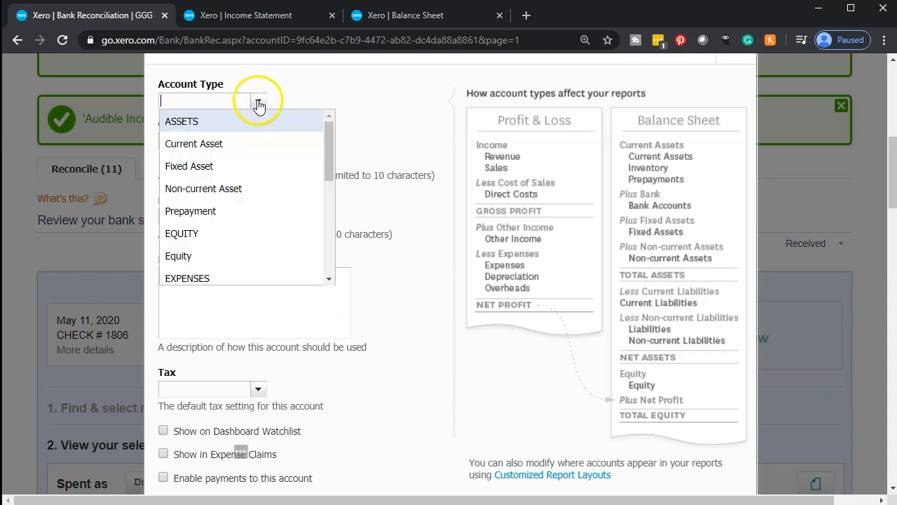
scroll(267, 189, down, 5)
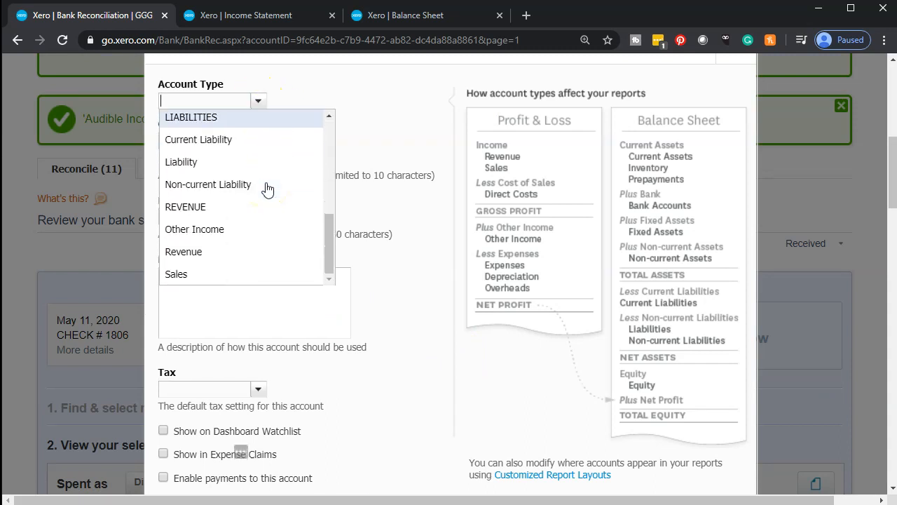
click(232, 275)
- Name the new account Sales Tax and try to save it
click(191, 215)
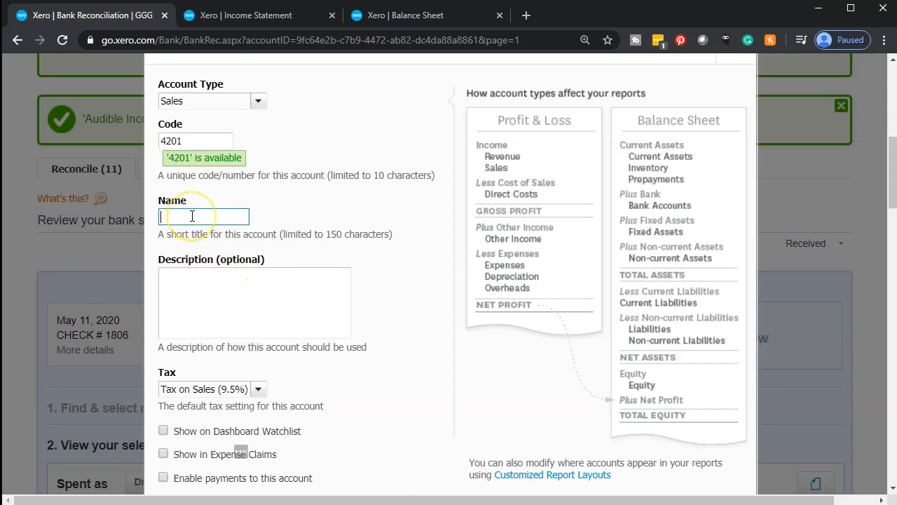
text(Sales Tax)
key(Tab)
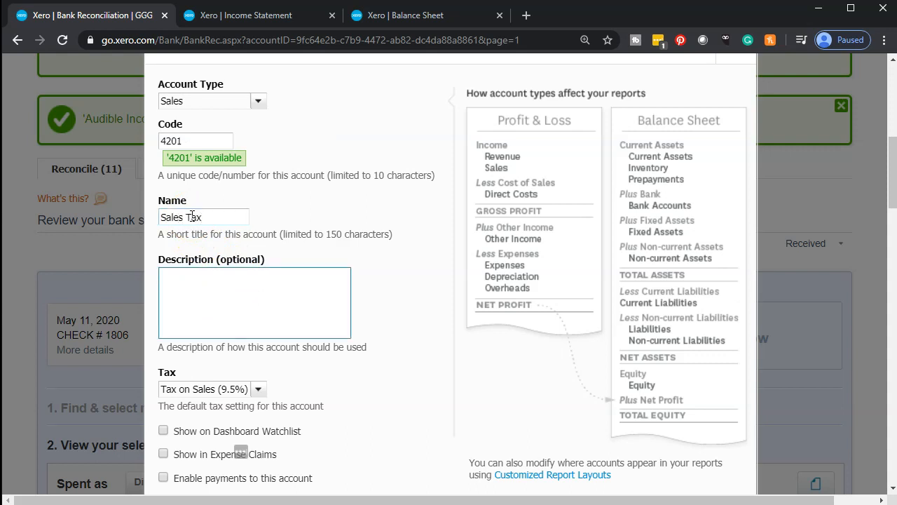
scroll(191, 216, down, 2)
click(314, 381)
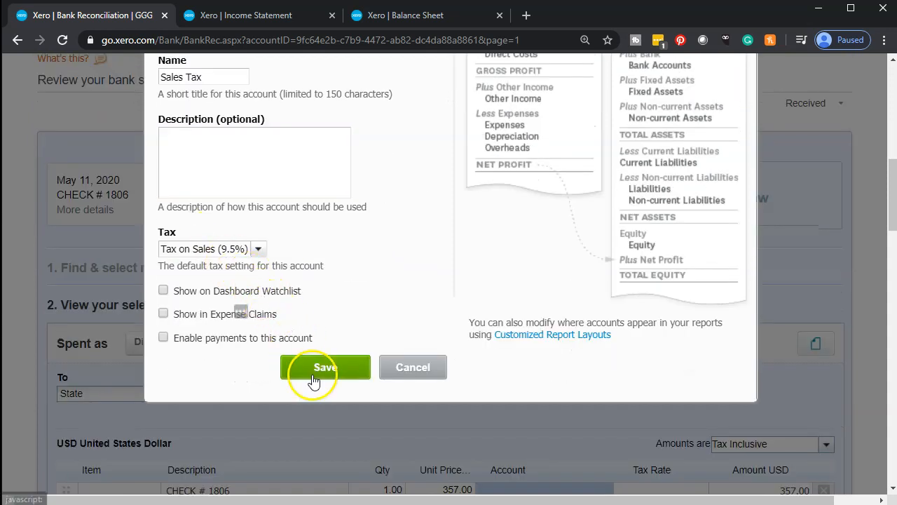
scroll(328, 360, down, 1)
scroll(335, 356, up, 1)
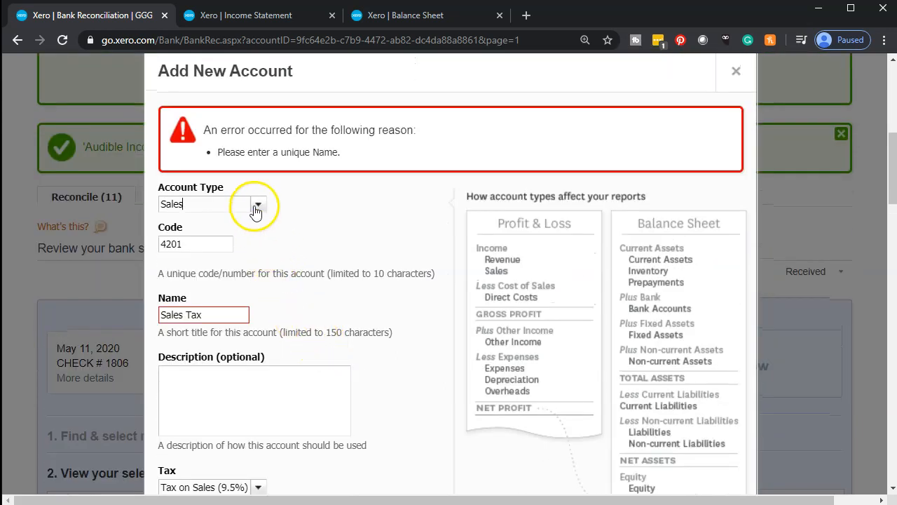
- Change the new account's name to Sales Tax Contra Account and save the account
click(234, 313)
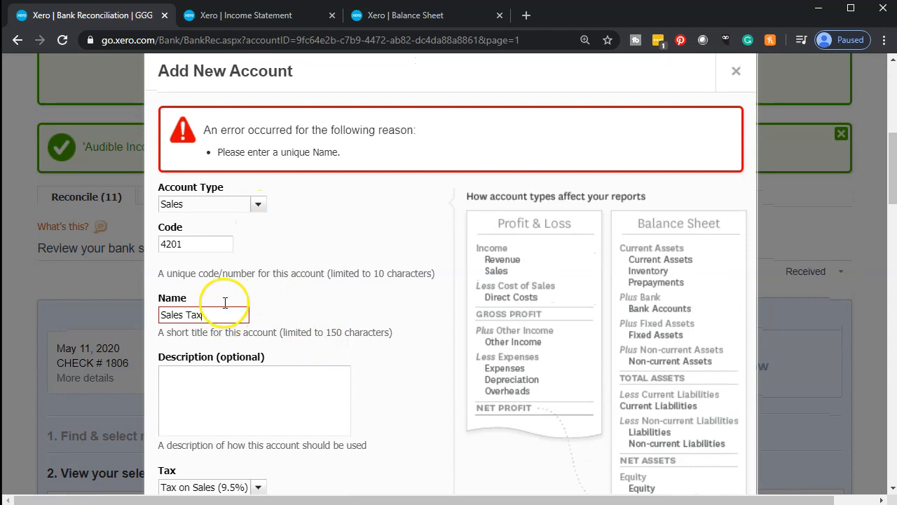
text(Contra)
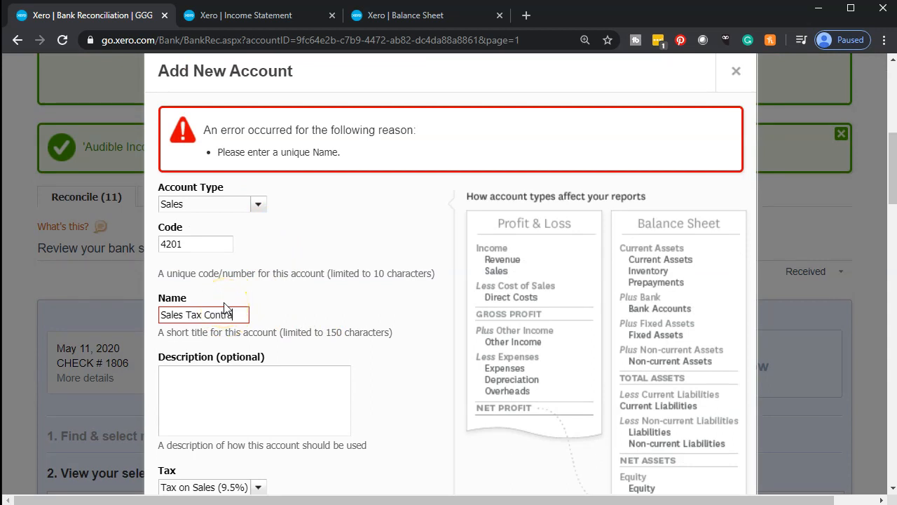
text( Account)
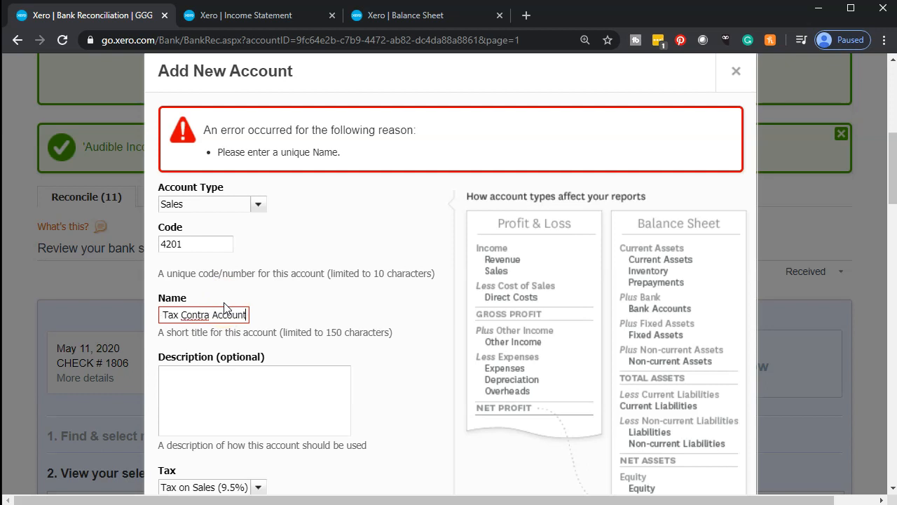
scroll(224, 309, down, 4)
click(303, 298)
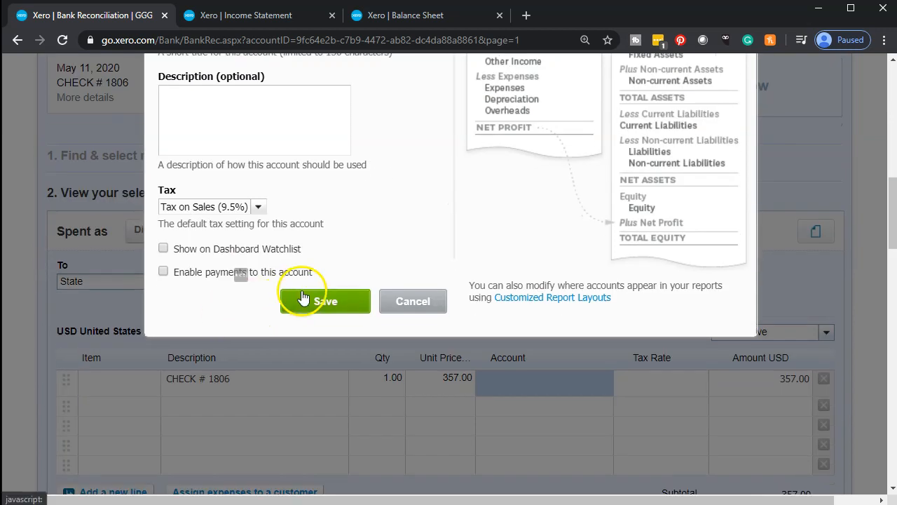
- Save the State payment transaction and reconcile the May 11 check statement line with it
scroll(460, 245, down, 3)
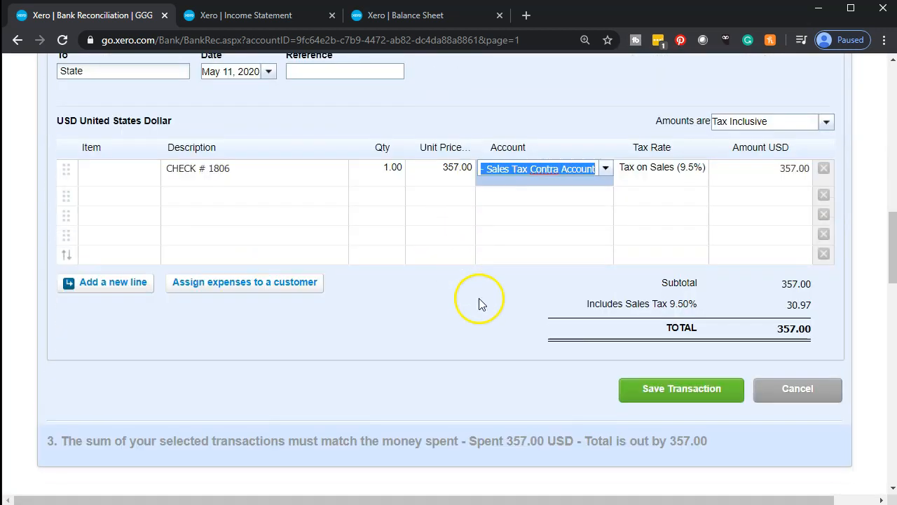
click(691, 399)
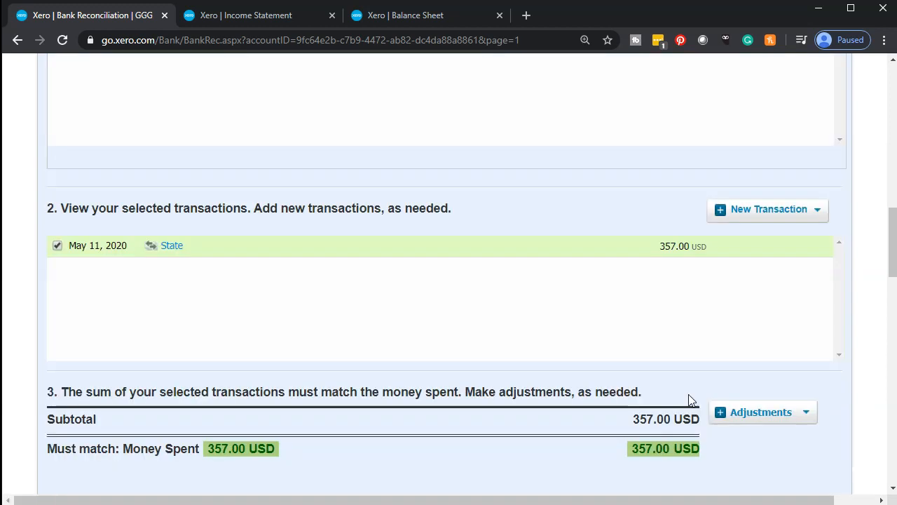
scroll(267, 329, up, 3)
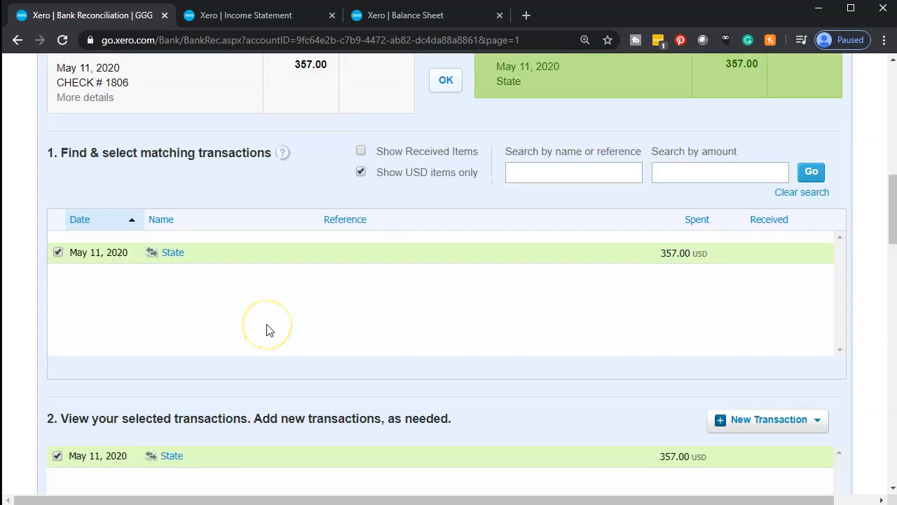
scroll(267, 330, up, 2)
scroll(266, 330, down, 1)
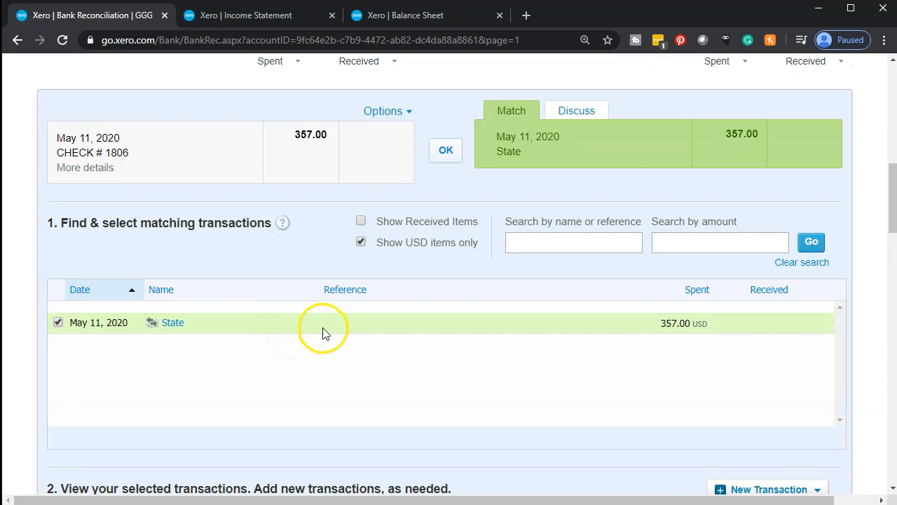
click(444, 155)
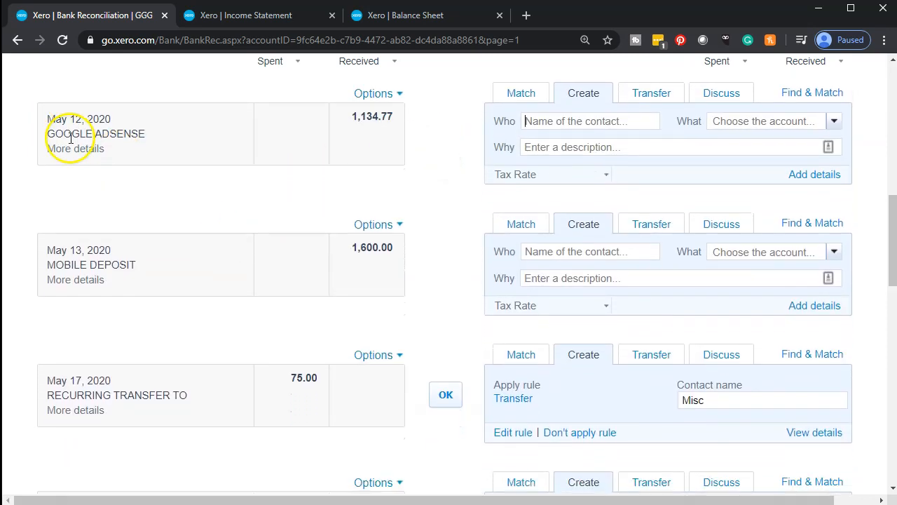
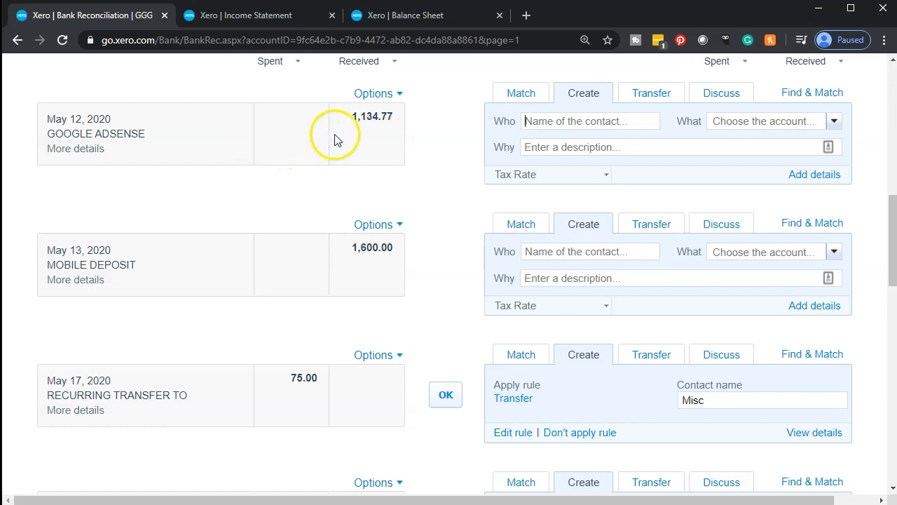
- Create a bank rule from the May 12 GOOGLE ADSENSE line and make it match Any of the conditions
click(398, 94)
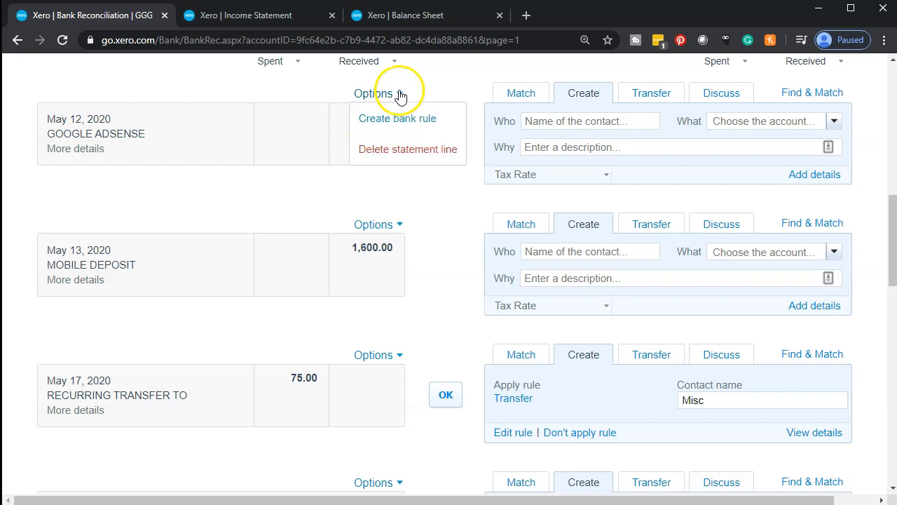
click(408, 131)
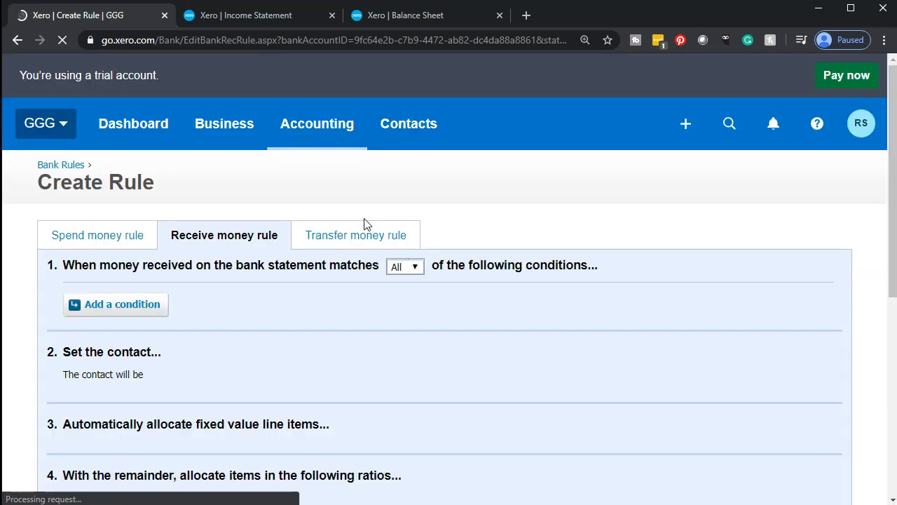
scroll(364, 219, down, 1)
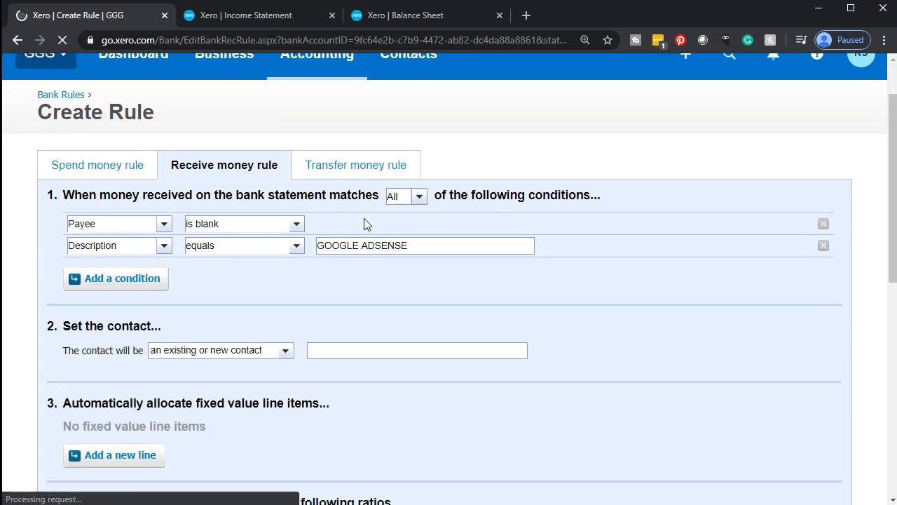
click(421, 199)
click(422, 202)
click(410, 237)
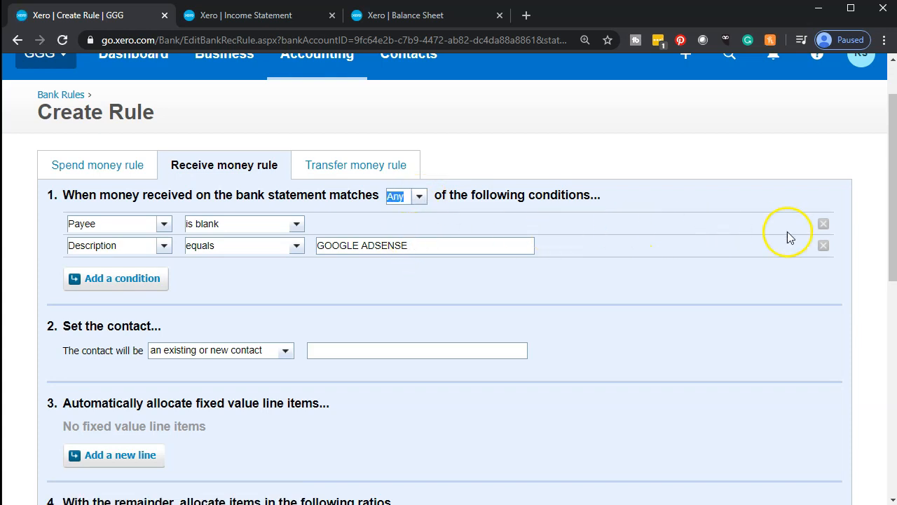
- Remove the blank Payee condition and make the remaining condition match a Description that contains GOOGLE ADSENSE
click(823, 223)
drag(426, 226, 302, 230)
key(ctrl+c)
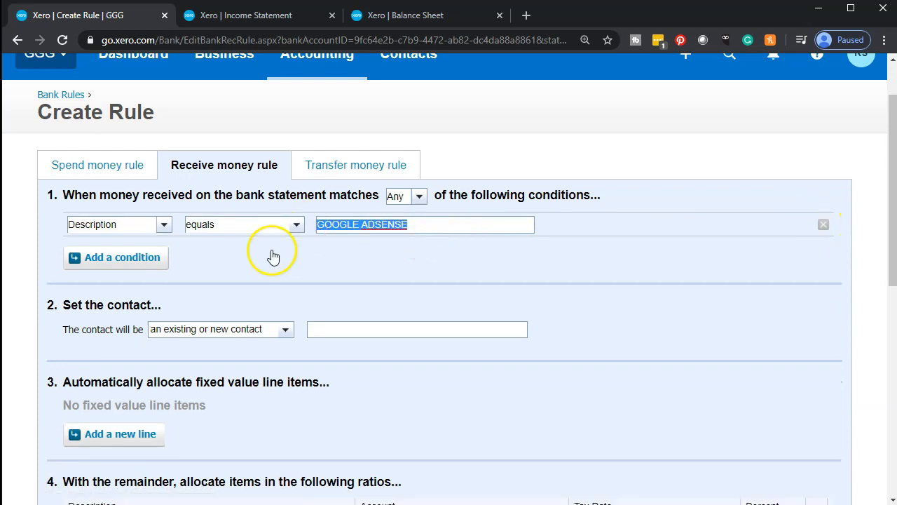
click(300, 229)
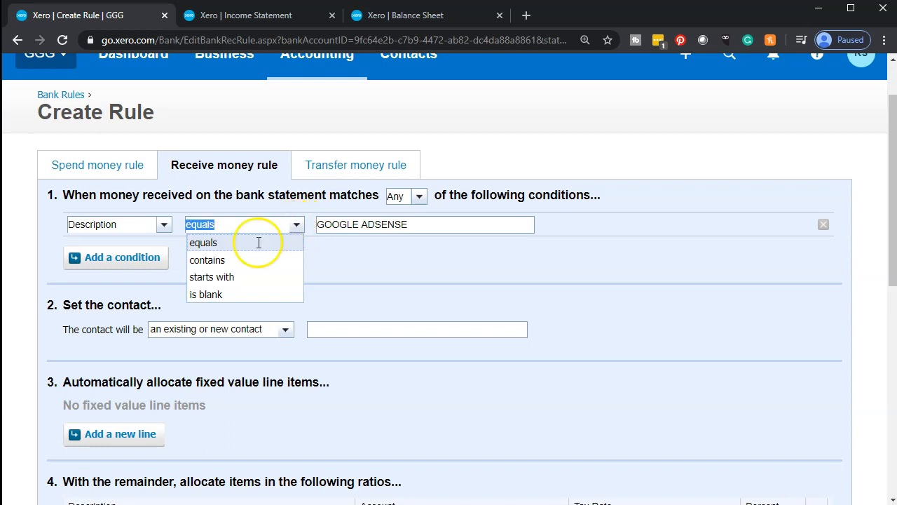
click(246, 260)
- Enter GOOGLE ADSENSE as the rule's contact and as the description of the ratio allocation line
scroll(289, 264, down, 1)
click(362, 258)
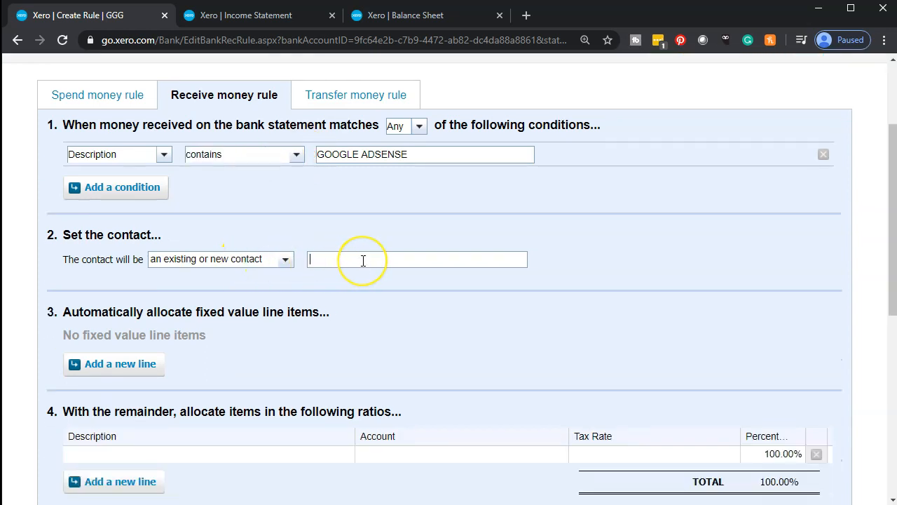
key(ctrl+v)
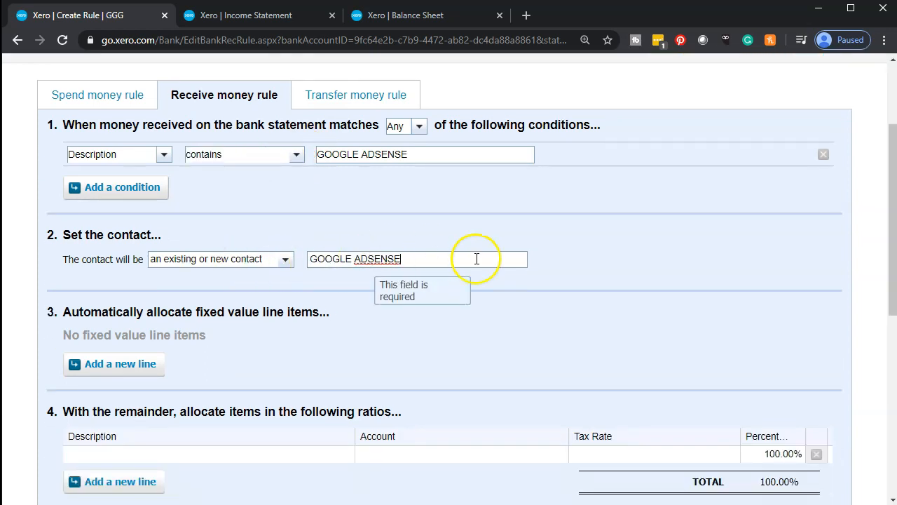
click(612, 265)
scroll(596, 274, down, 3)
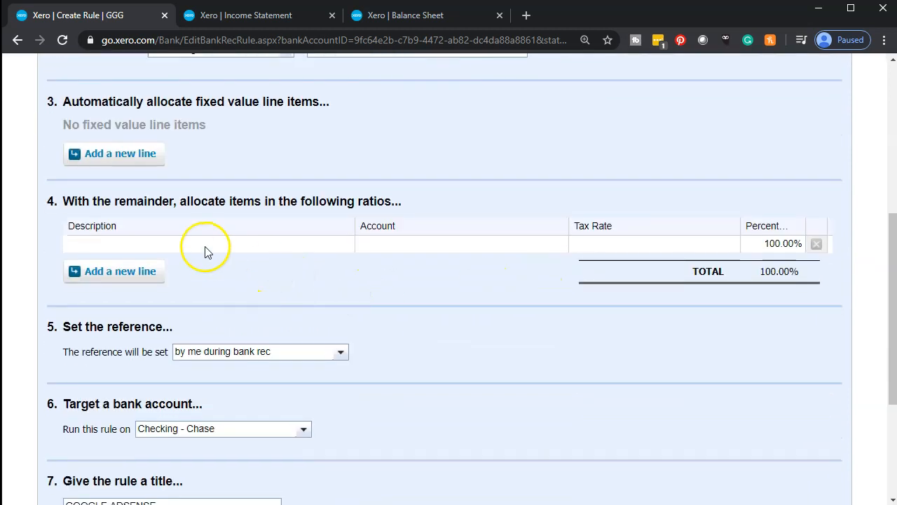
click(207, 245)
key(ctrl+v)
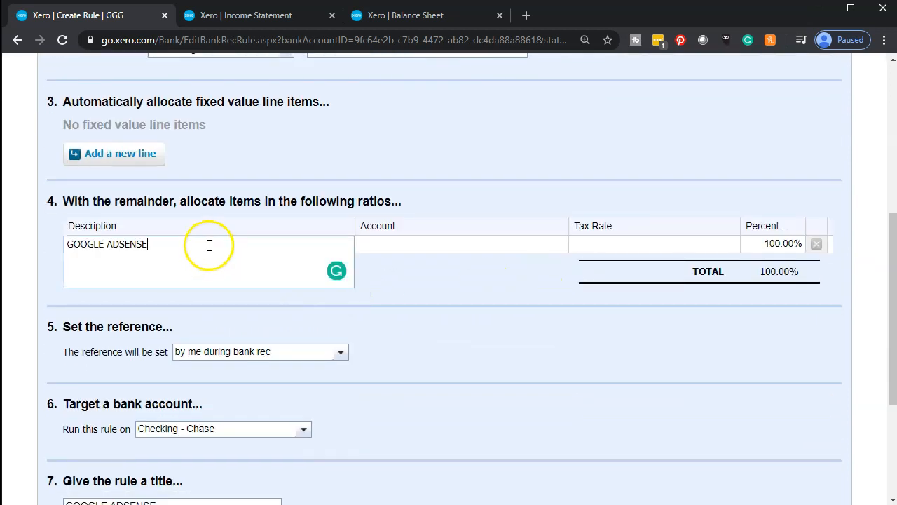
- Add a new account from the allocation line and give it the code 4120
click(410, 245)
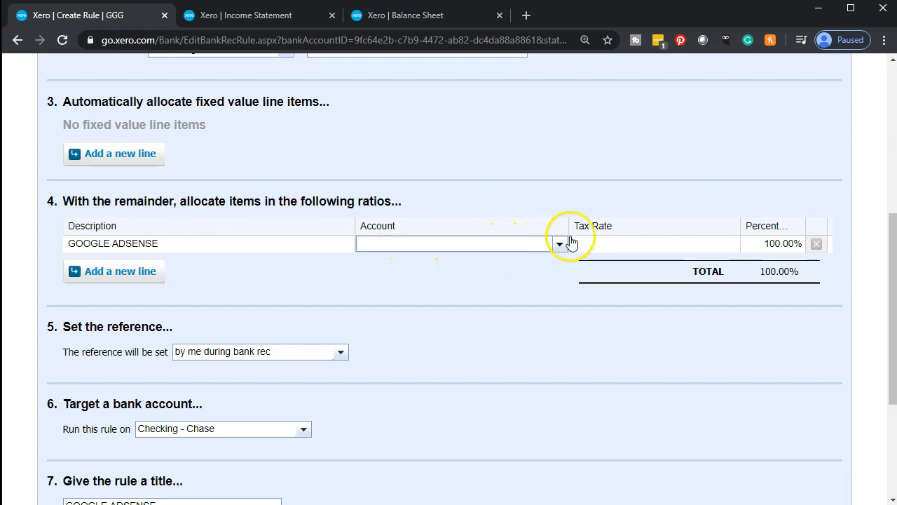
click(560, 243)
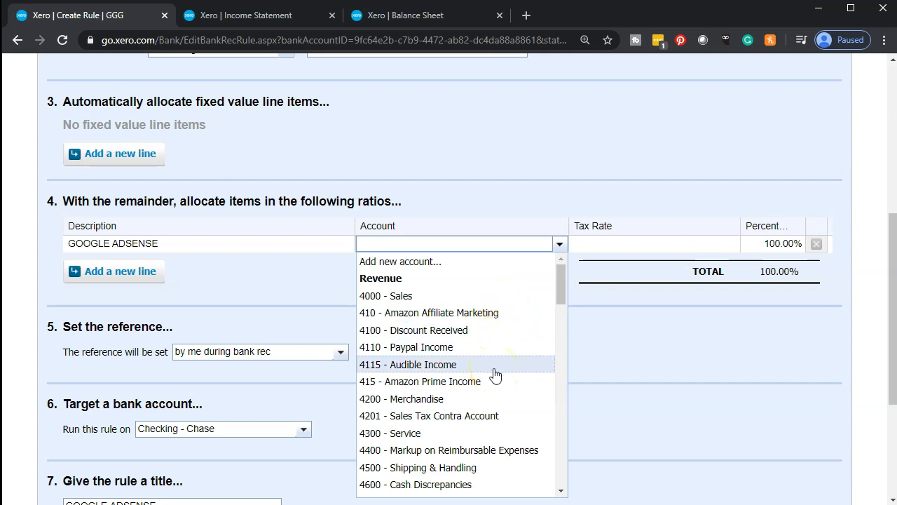
scroll(494, 361, up, 1)
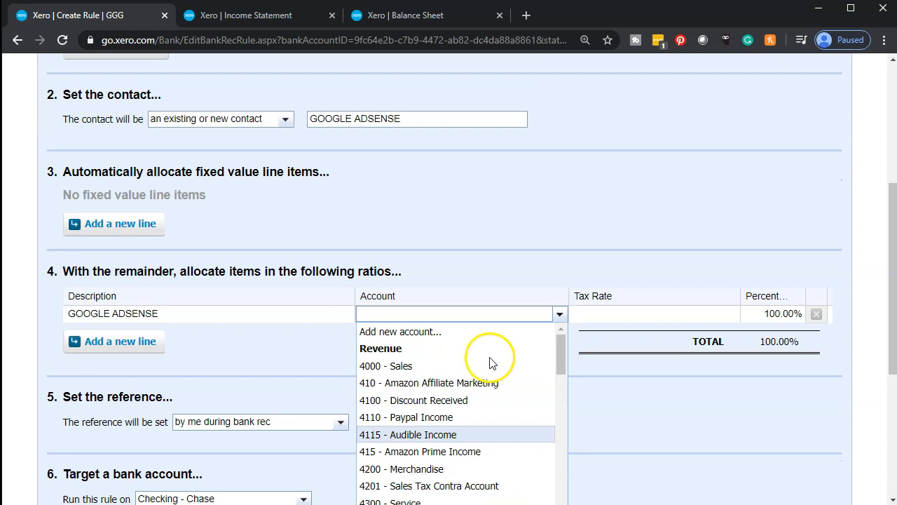
click(429, 331)
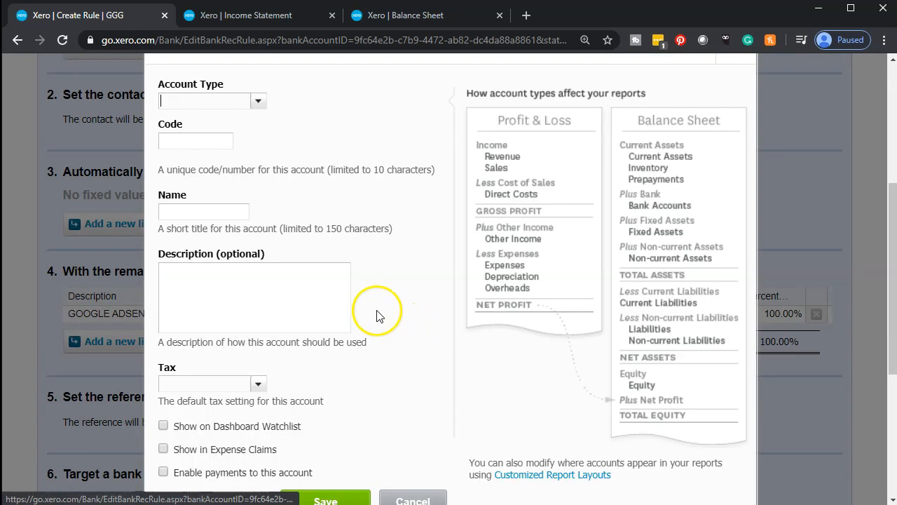
click(217, 145)
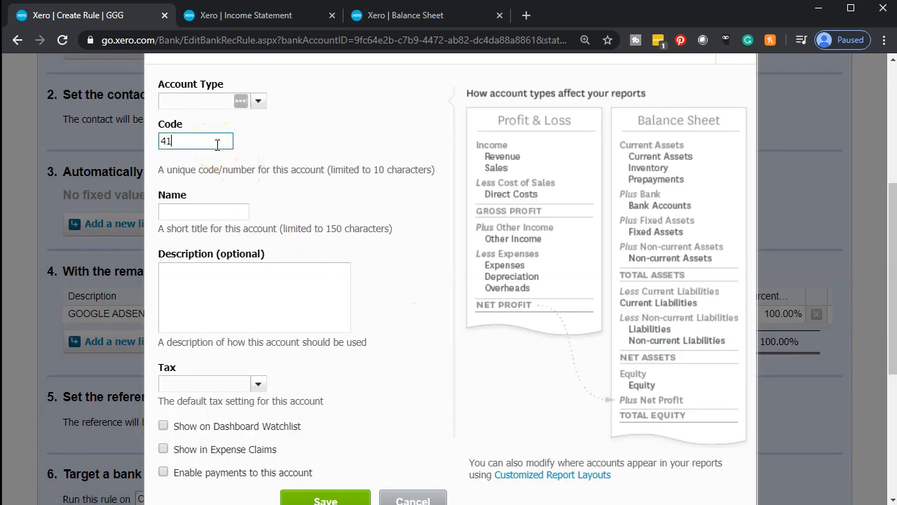
text(4120)
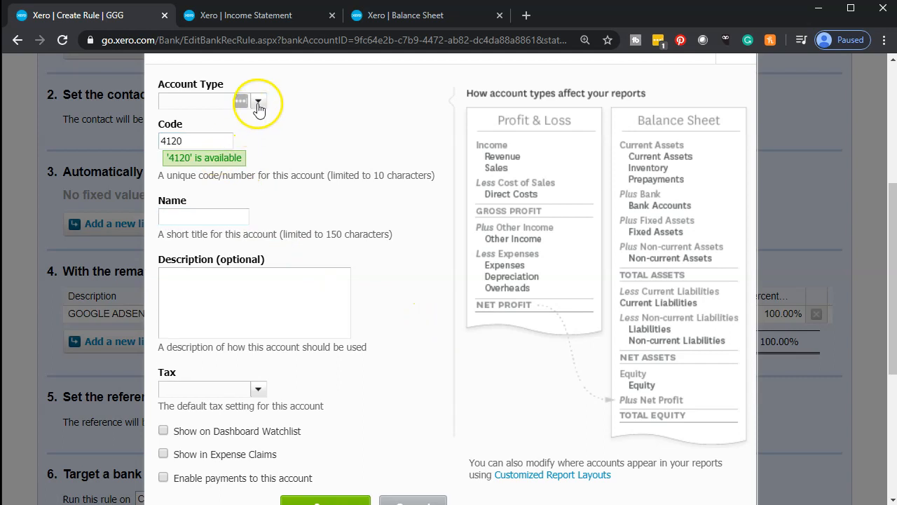
- Set the new account's type to Sales, name it GOOGLE ADSENSE and save the account
click(255, 102)
scroll(256, 218, down, 1)
scroll(256, 218, down, 4)
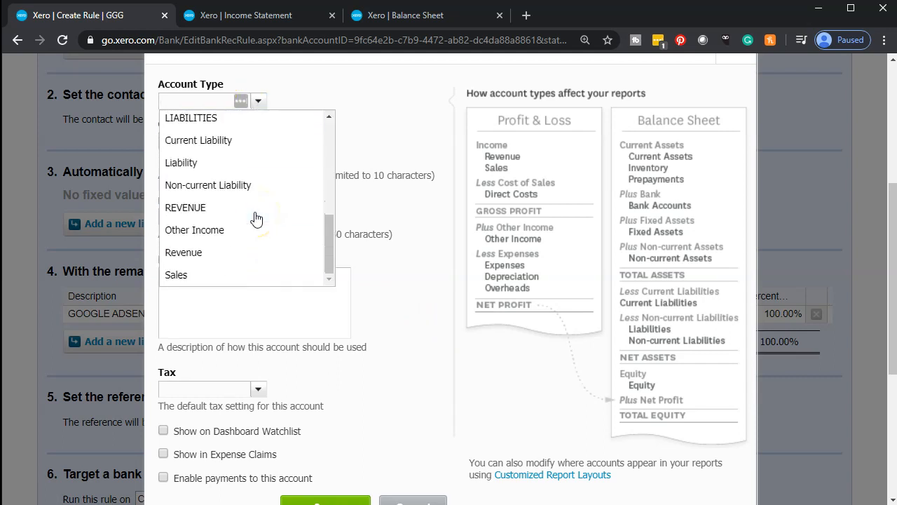
click(209, 284)
click(191, 219)
key(ctrl+v)
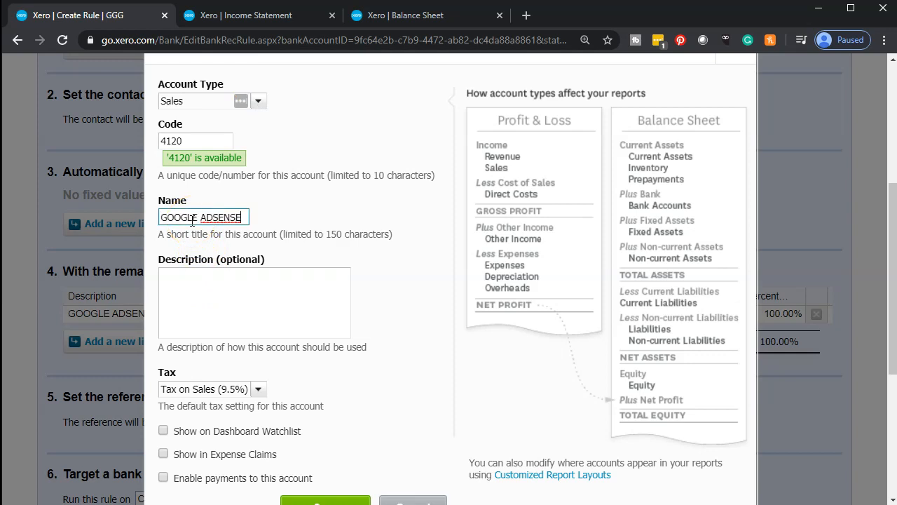
scroll(250, 347, down, 2)
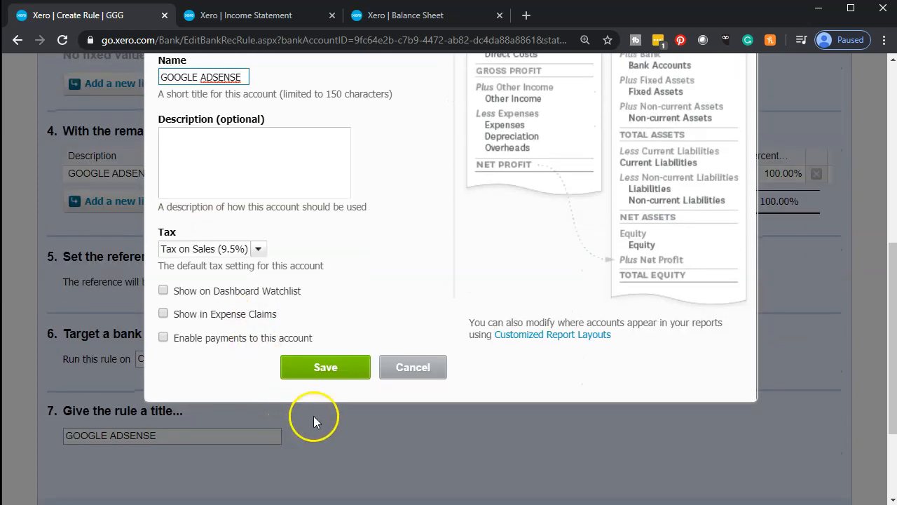
click(326, 367)
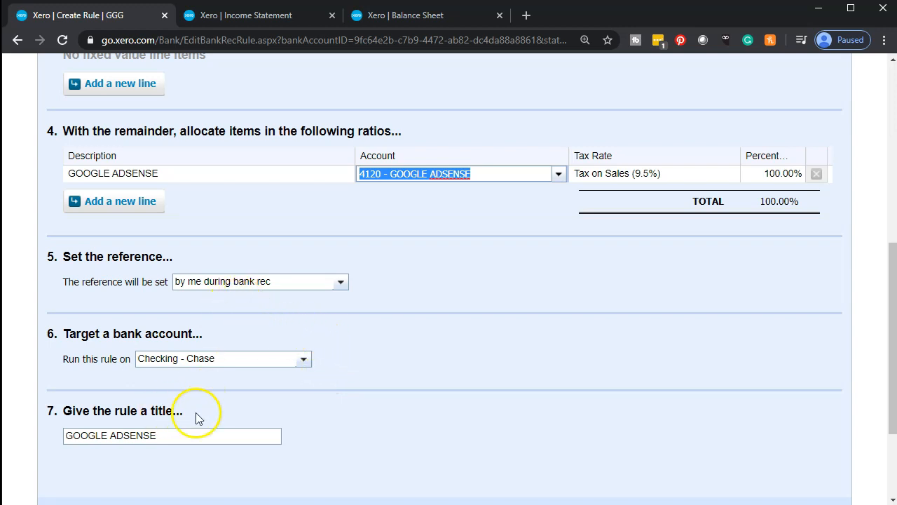
- Change the allocation line's tax rate to Tax Exempt (0%) and save the GOOGLE ADSENSE bank rule
click(701, 175)
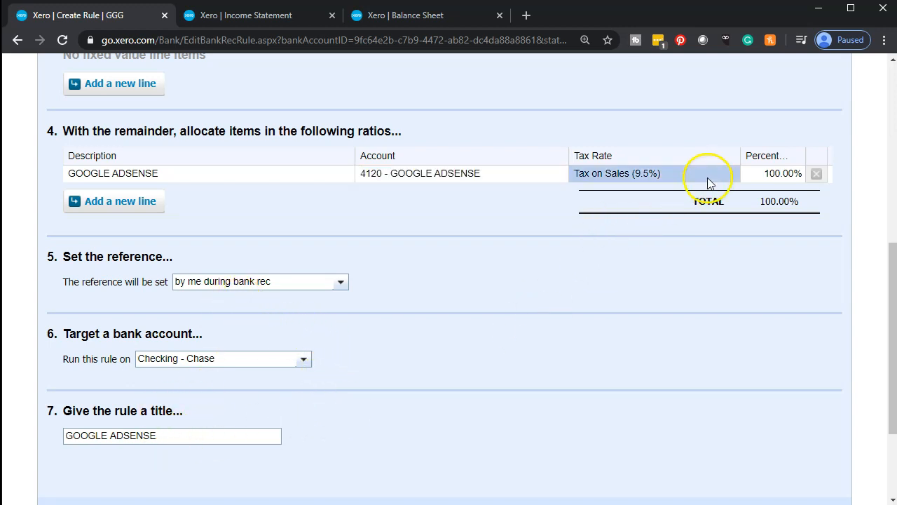
click(732, 174)
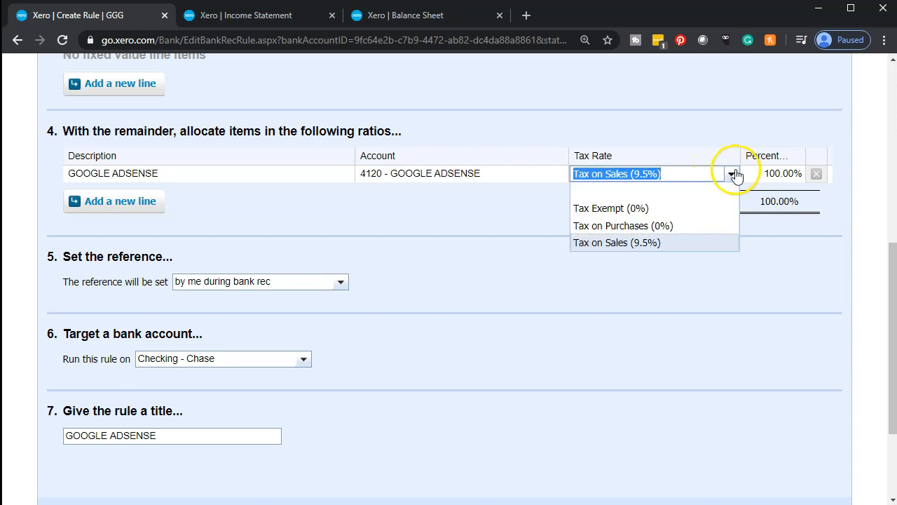
click(664, 211)
click(567, 340)
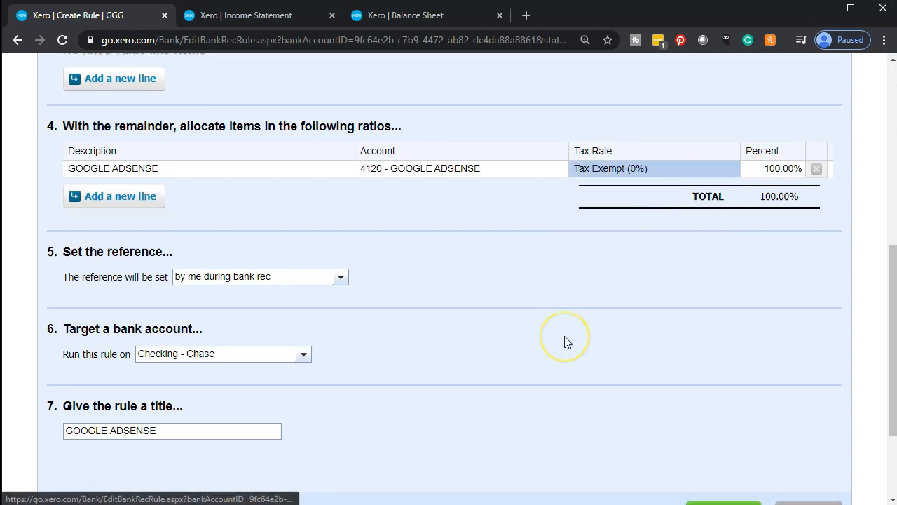
scroll(567, 341, down, 3)
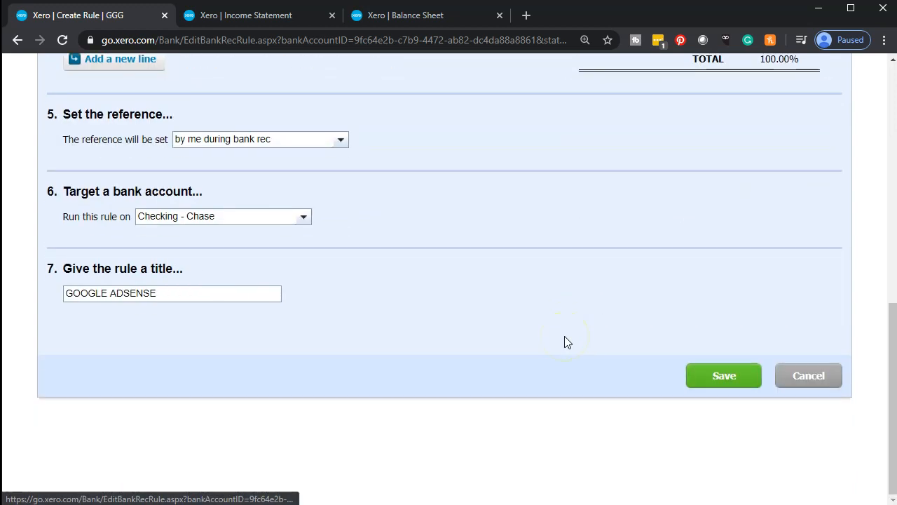
click(728, 375)
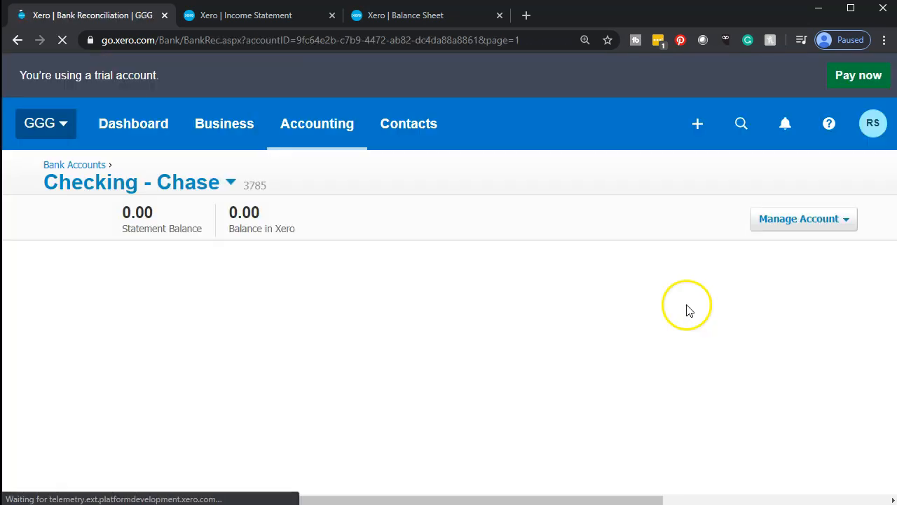
- Reconcile the May 12 GOOGLE ADSENSE statement line with the bank rule applied
scroll(568, 316, down, 2)
scroll(568, 317, down, 1)
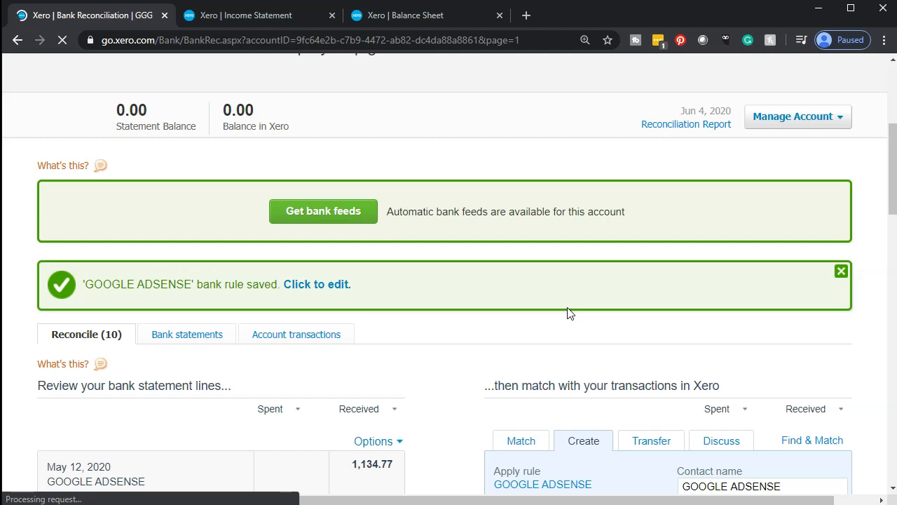
click(539, 322)
scroll(540, 323, down, 4)
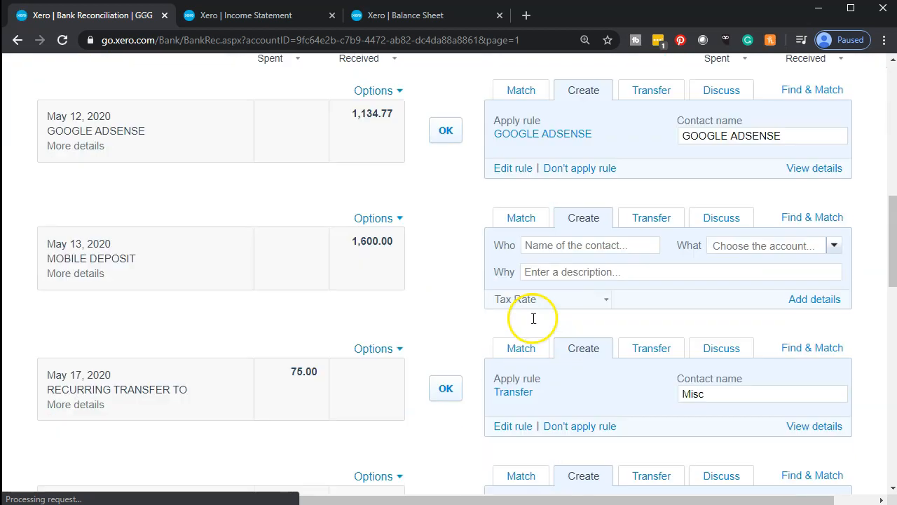
click(449, 209)
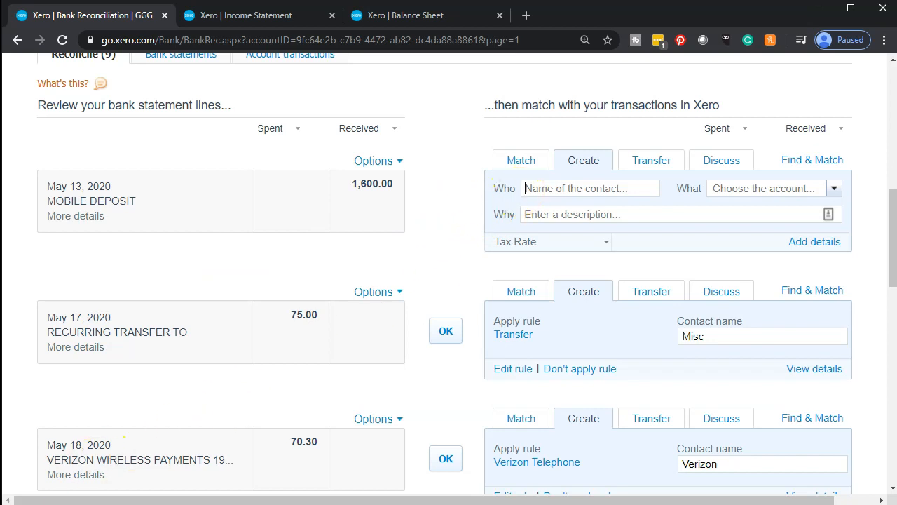
- Reconcile the May 13 MOBILE DEPOSIT line with the new contact P and the account 4000 - Sales
text(P)
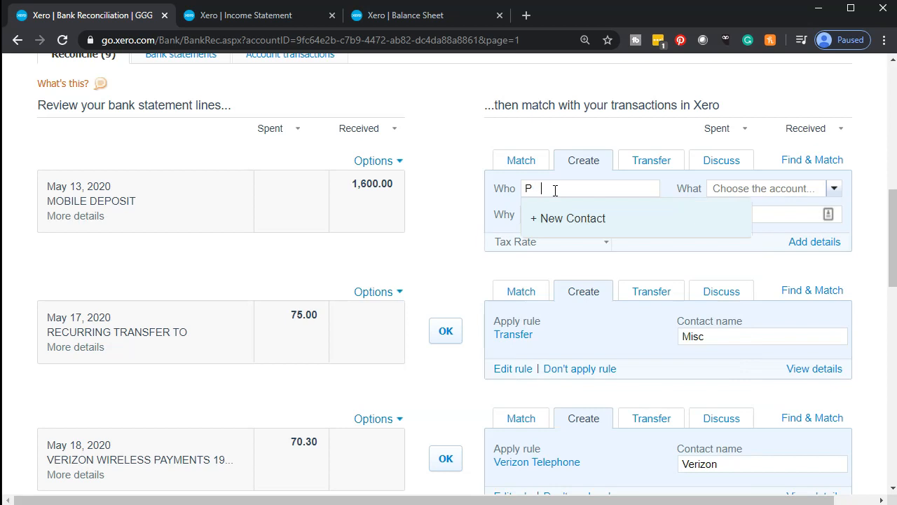
key(Tab)
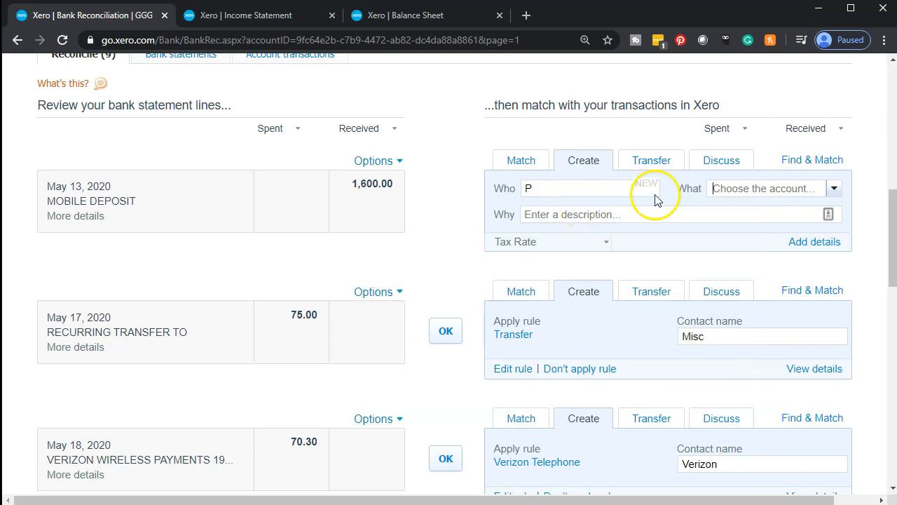
click(834, 188)
scroll(818, 258, down, 10)
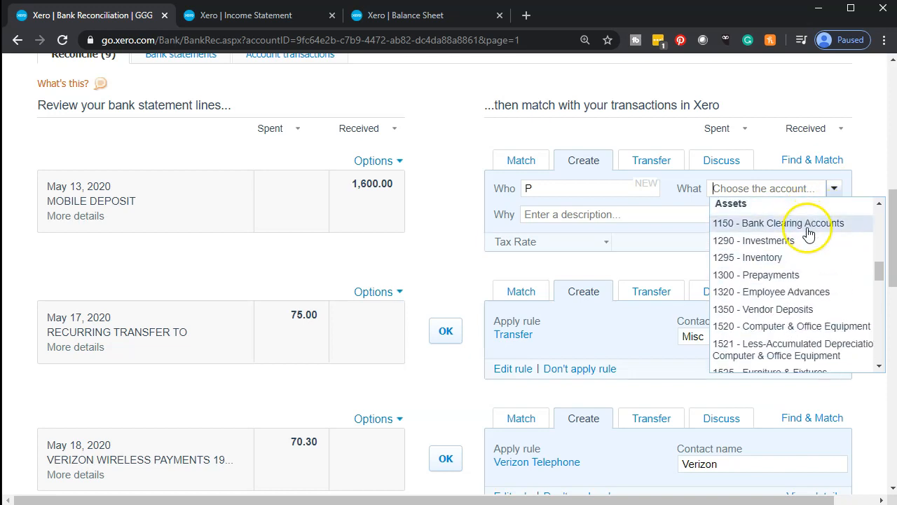
scroll(811, 231, down, 5)
scroll(809, 238, down, 5)
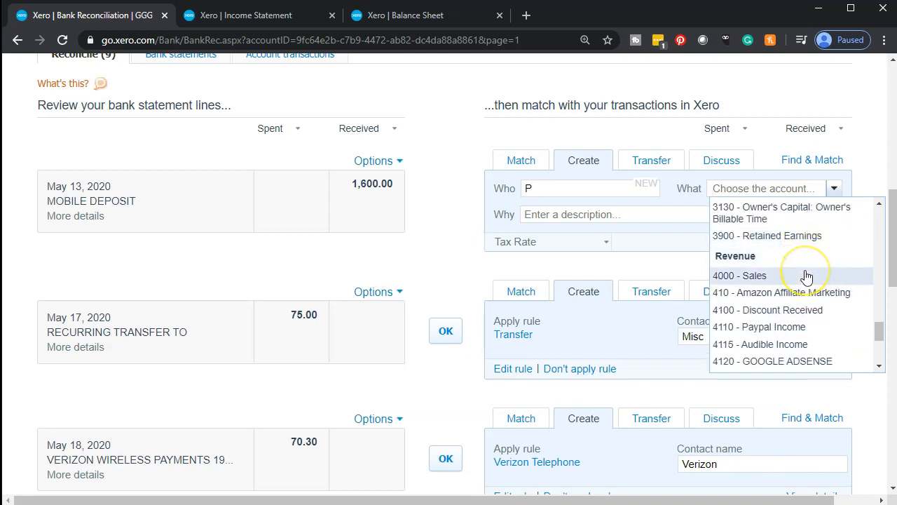
click(806, 276)
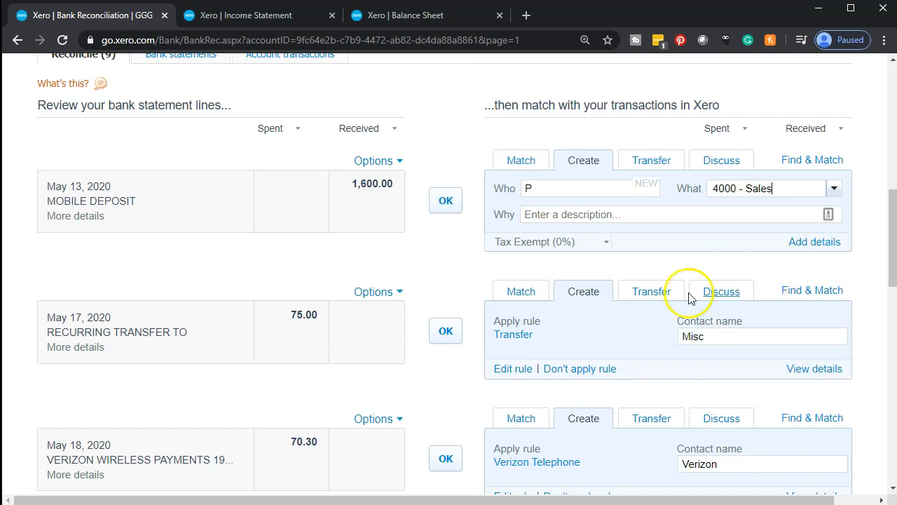
click(446, 202)
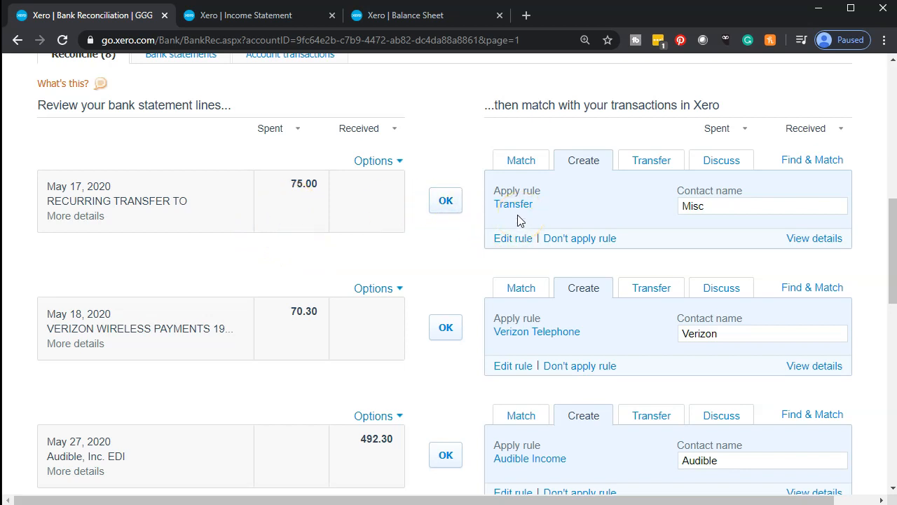
- Reconcile the May 17 recurring transfer, May 18 Verizon and May 27 Audible lines with their bank rules
click(447, 202)
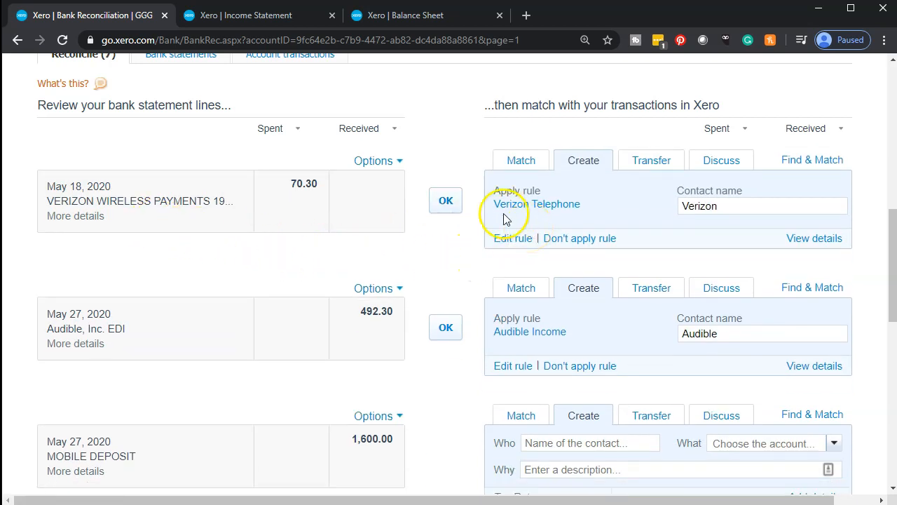
click(439, 201)
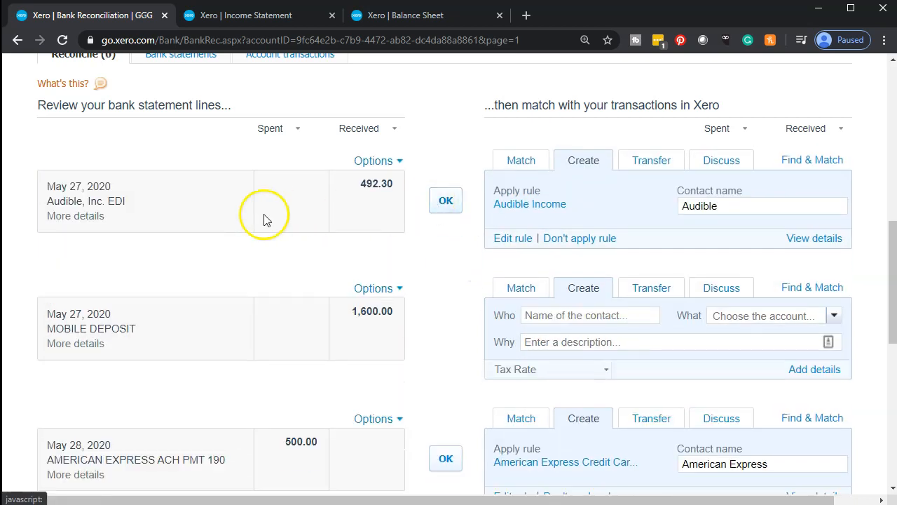
click(79, 217)
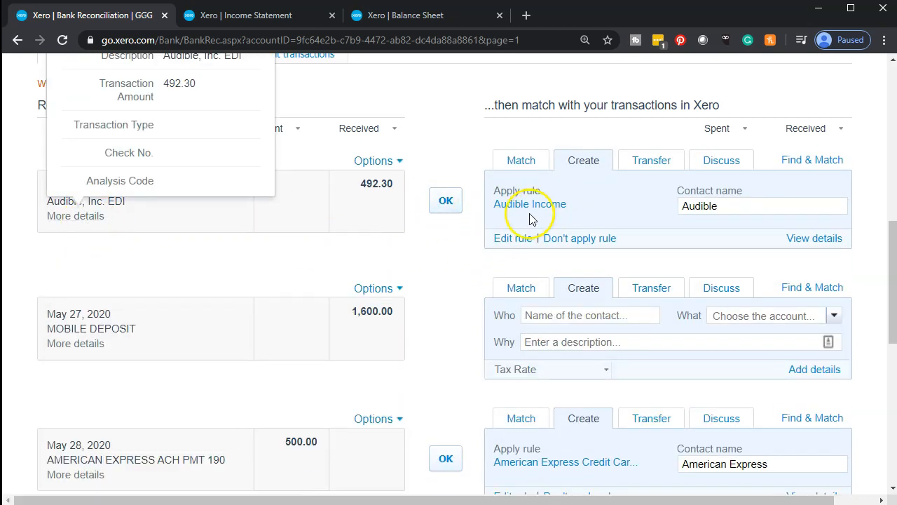
click(436, 200)
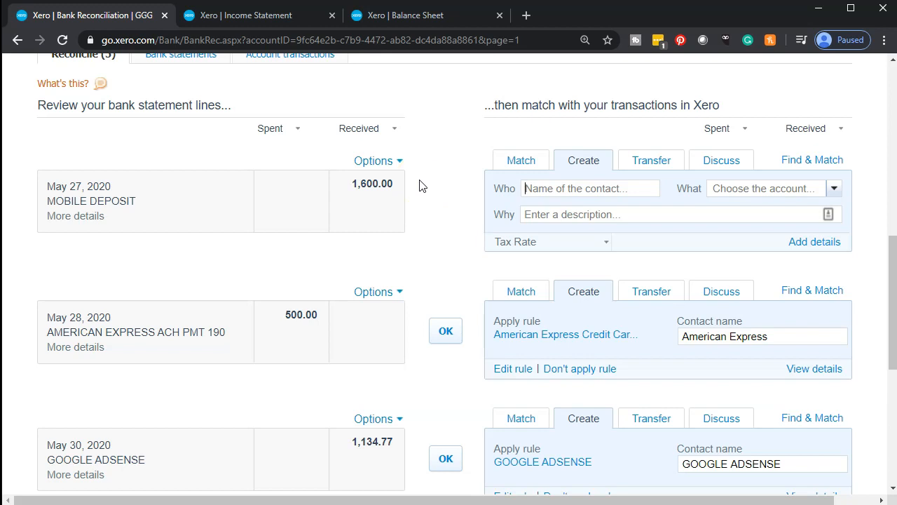
- Reconcile the May 27 MOBILE DEPOSIT line with the contact Misc and the account 4000 - Sales
click(589, 187)
text(Mis)
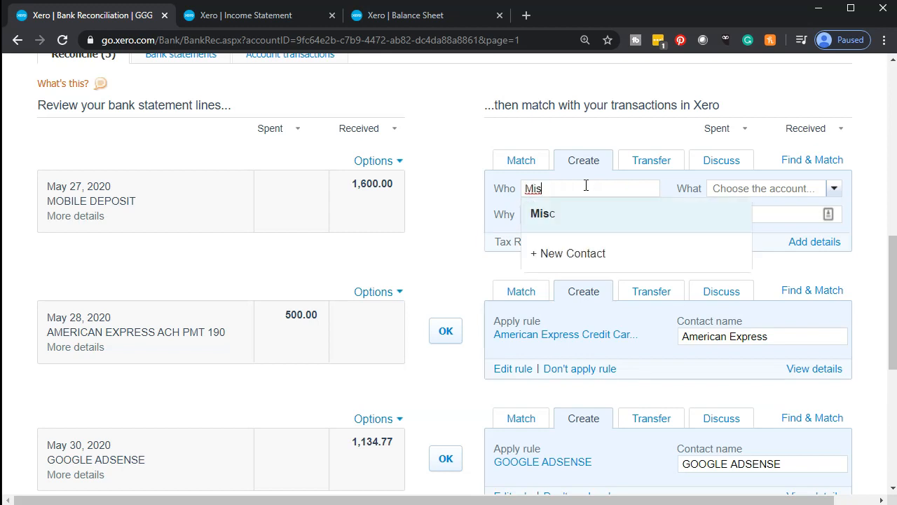
key(Return)
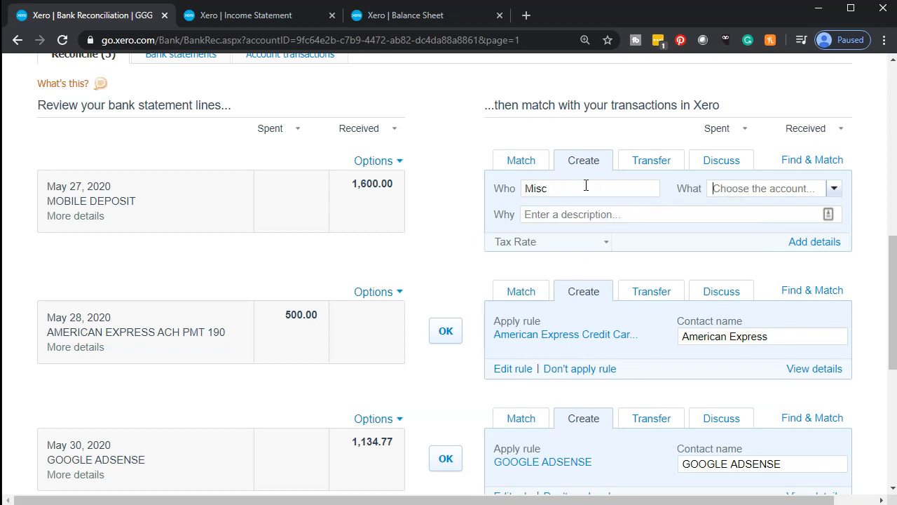
click(835, 189)
scroll(811, 295, down, 5)
scroll(755, 294, up, 5)
text(sale)
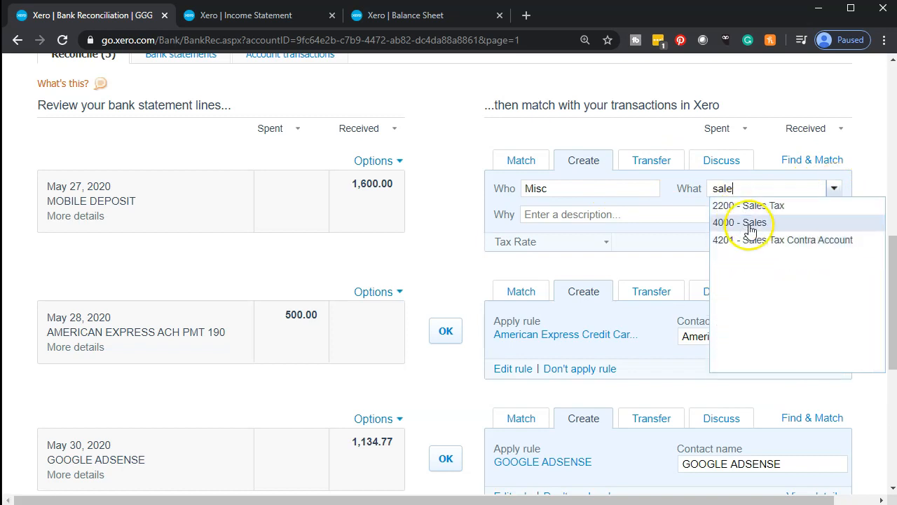
click(749, 223)
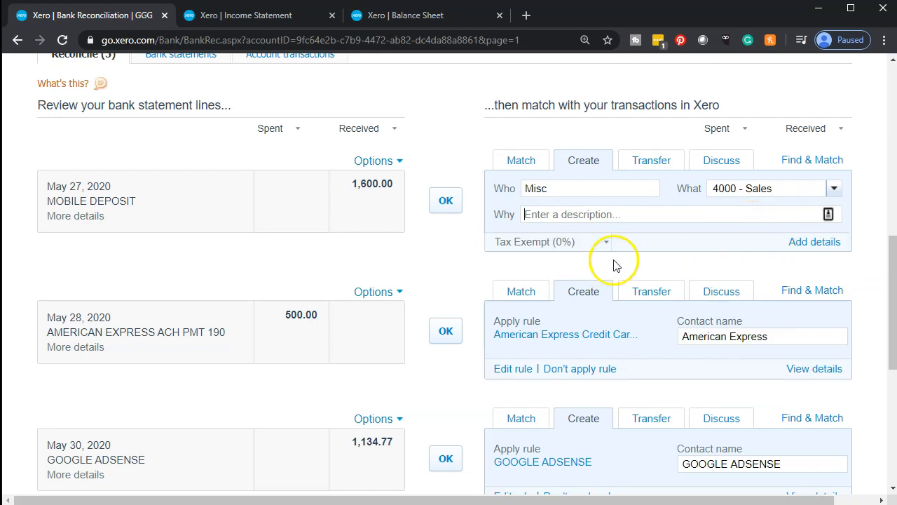
click(451, 207)
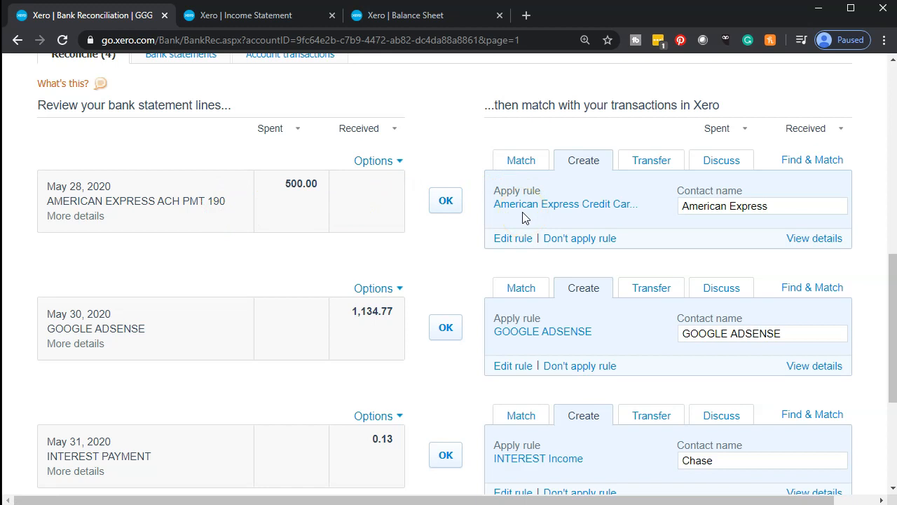
- Reconcile the May 28 American Express, May 30 GOOGLE ADSENSE, May 31 INTEREST PAYMENT and Jun 4 American Express lines with their bank rules
click(445, 202)
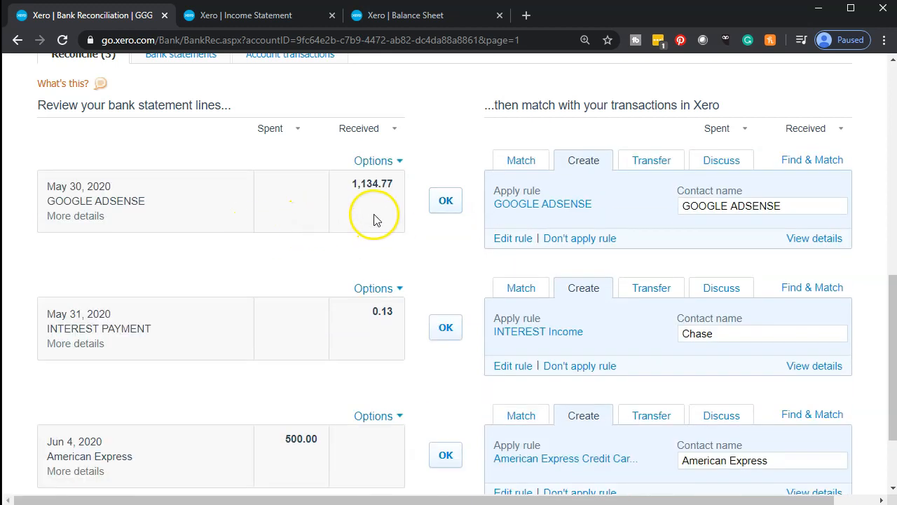
click(445, 202)
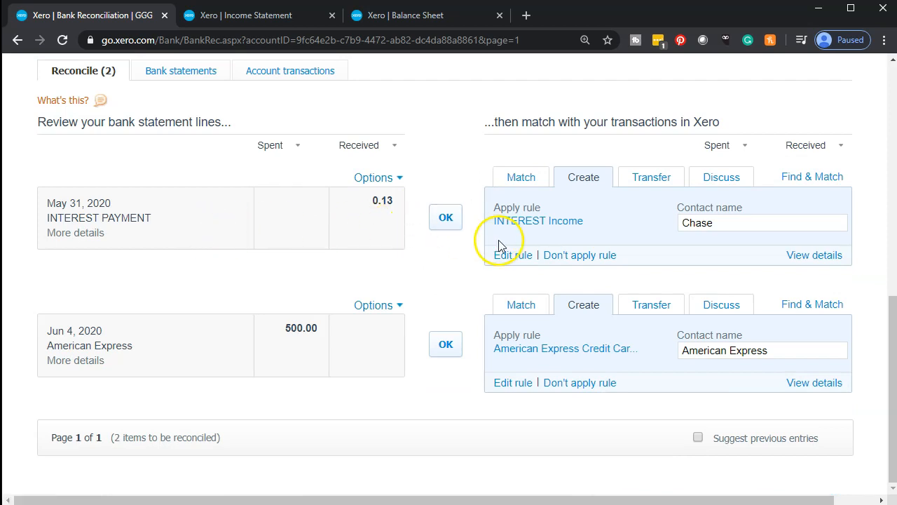
click(455, 223)
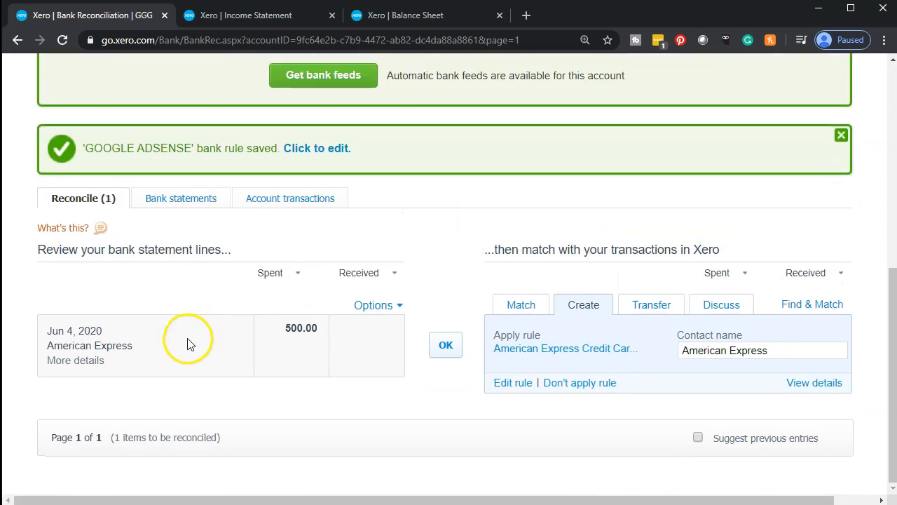
click(447, 346)
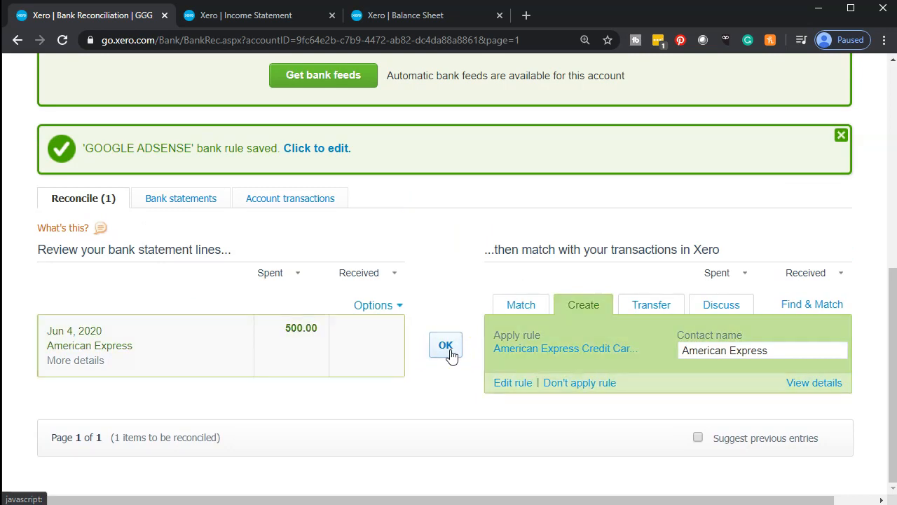
- Refresh the Balance Sheet as of May 31, 2020 and review its assets and current liabilities
click(416, 19)
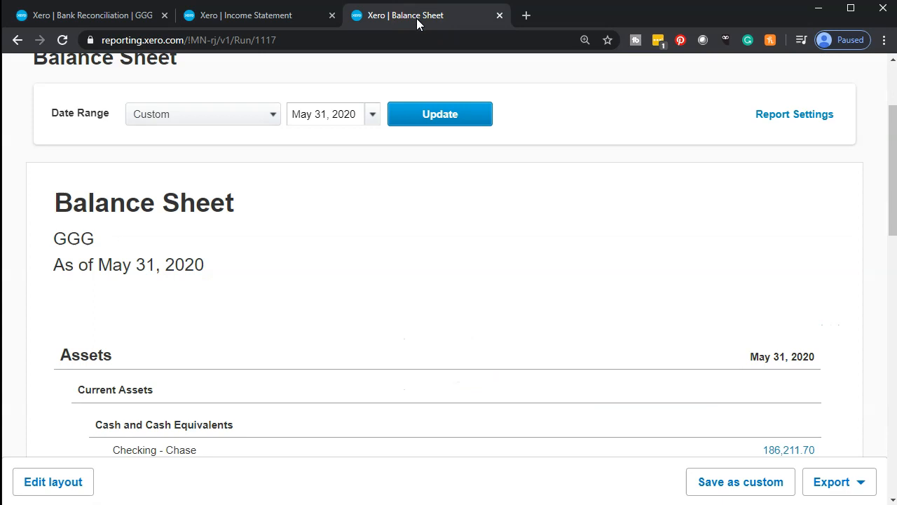
click(453, 116)
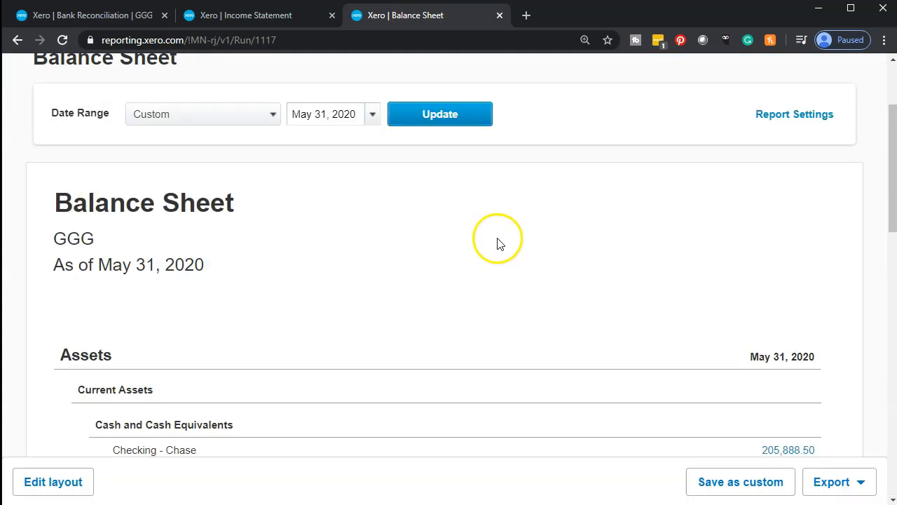
scroll(499, 241, down, 3)
scroll(499, 242, down, 1)
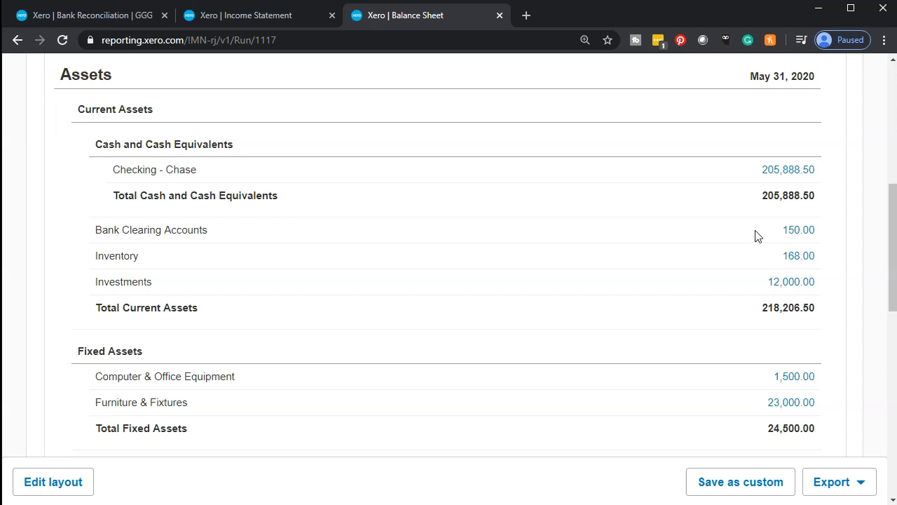
scroll(756, 236, down, 1)
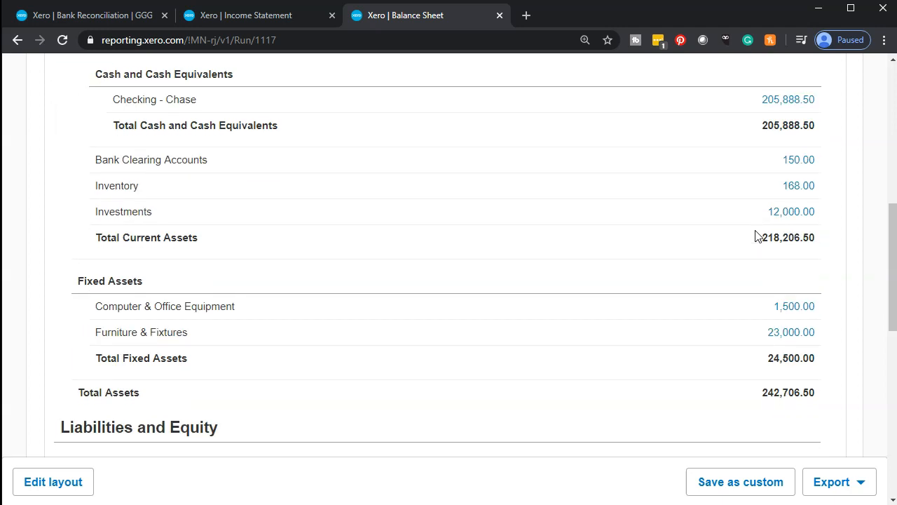
scroll(756, 237, down, 1)
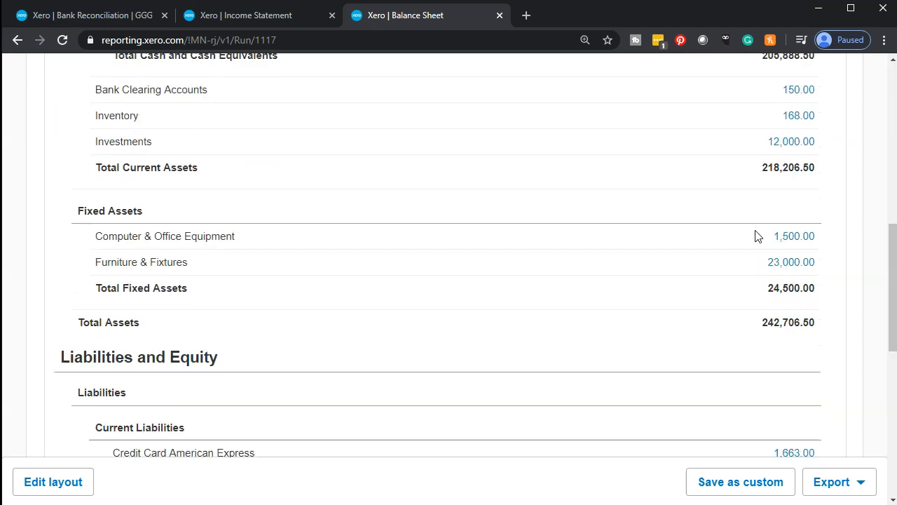
scroll(756, 237, down, 3)
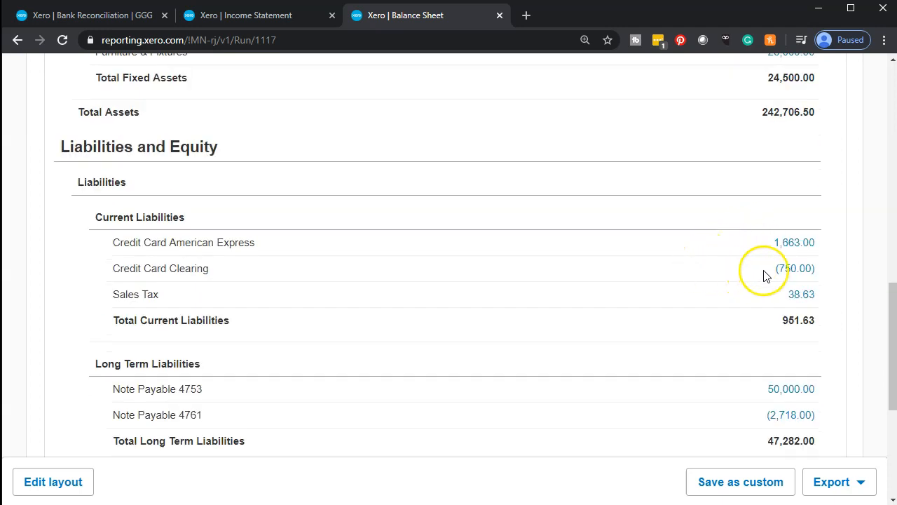
- Open the account transactions behind the Credit Card Clearing balance and review the American Express entries
click(800, 272)
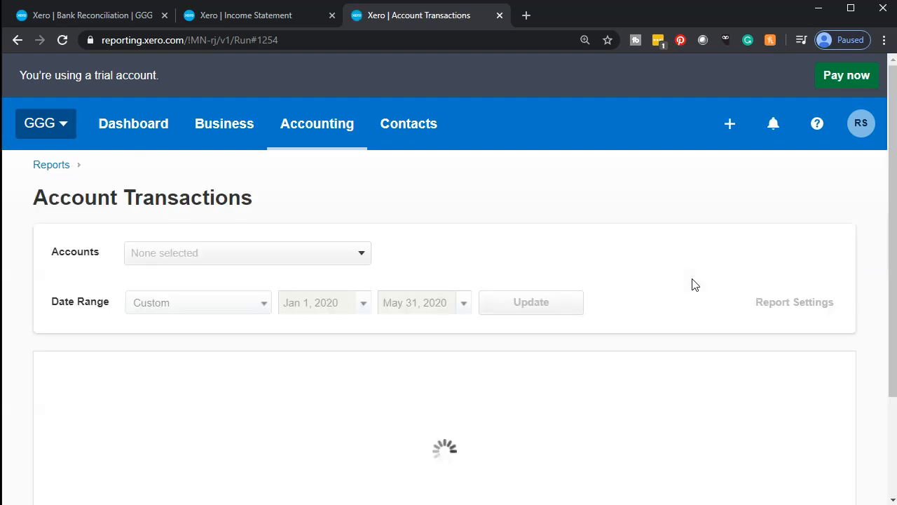
scroll(694, 284, down, 1)
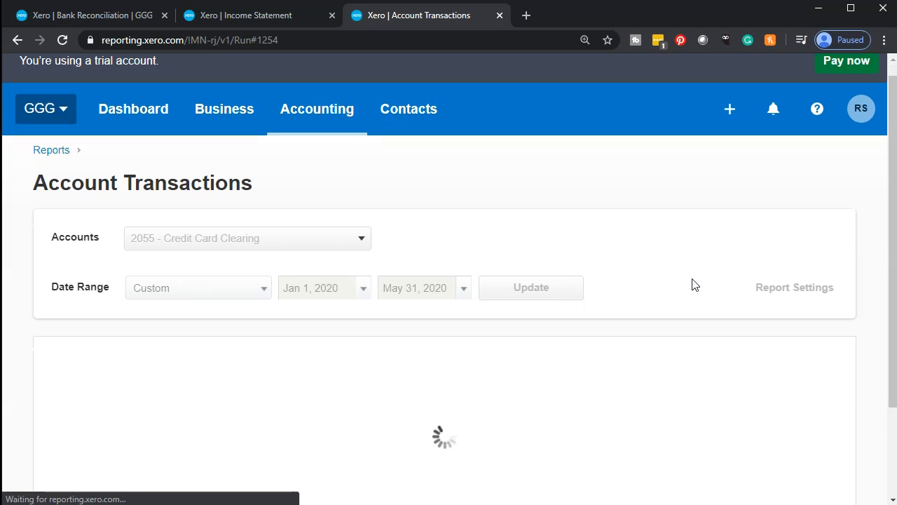
scroll(694, 284, down, 3)
scroll(692, 285, down, 1)
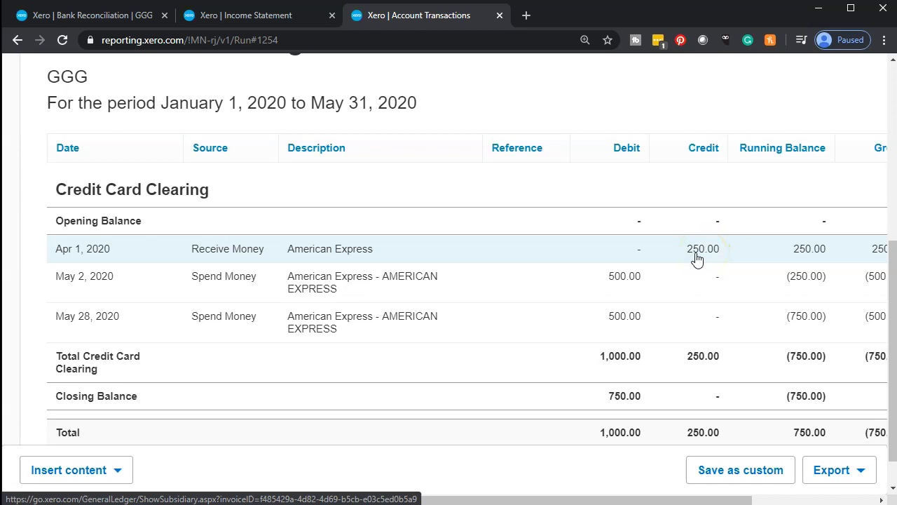
- Return to the Balance Sheet and review the long-term liabilities and equity sections
click(16, 40)
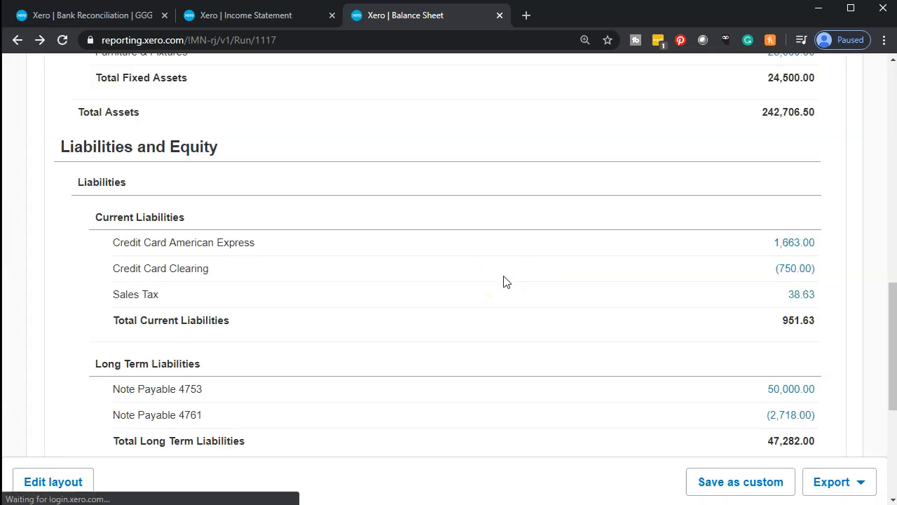
scroll(506, 281, down, 1)
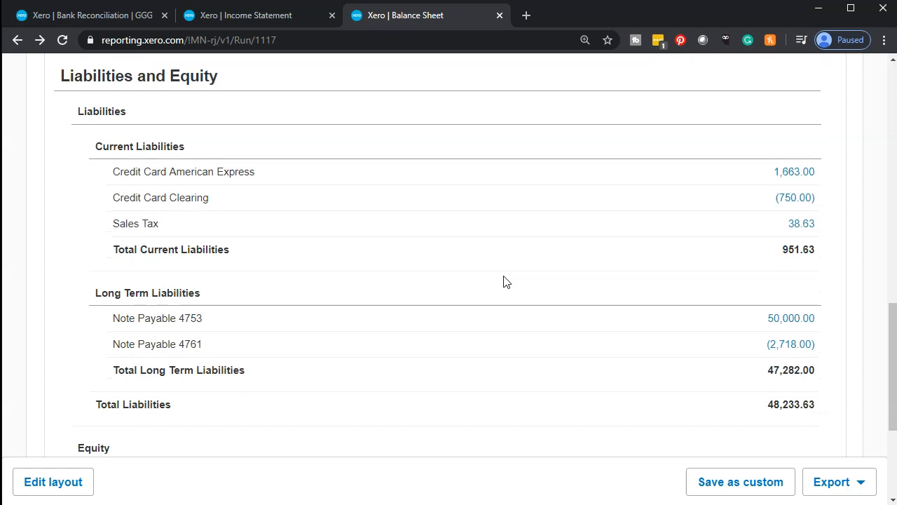
scroll(506, 281, down, 3)
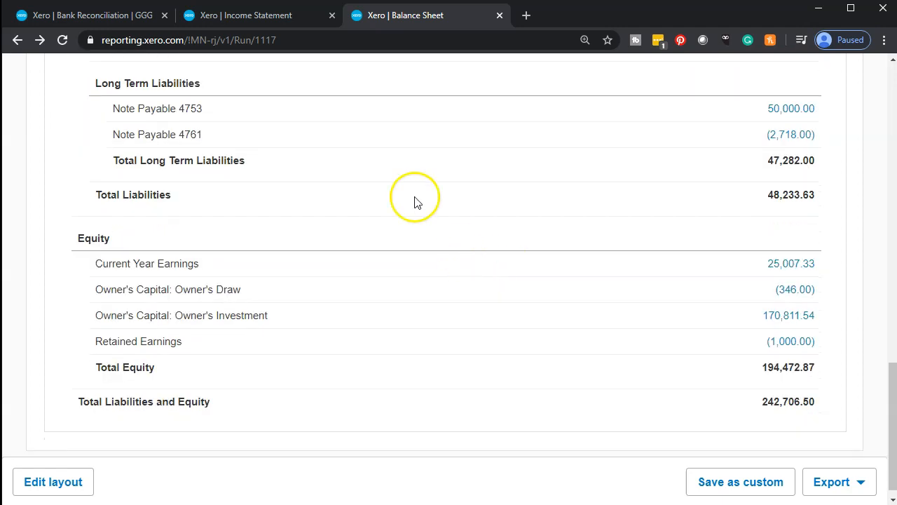
- Refresh the Income Statement for May 1 to Dec 31, 2020 and review income, operating expenses and net income
click(243, 17)
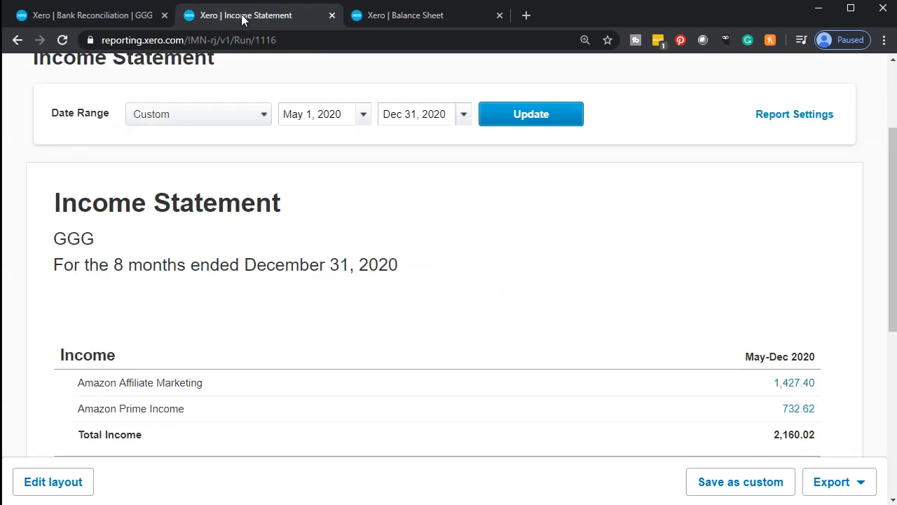
click(552, 114)
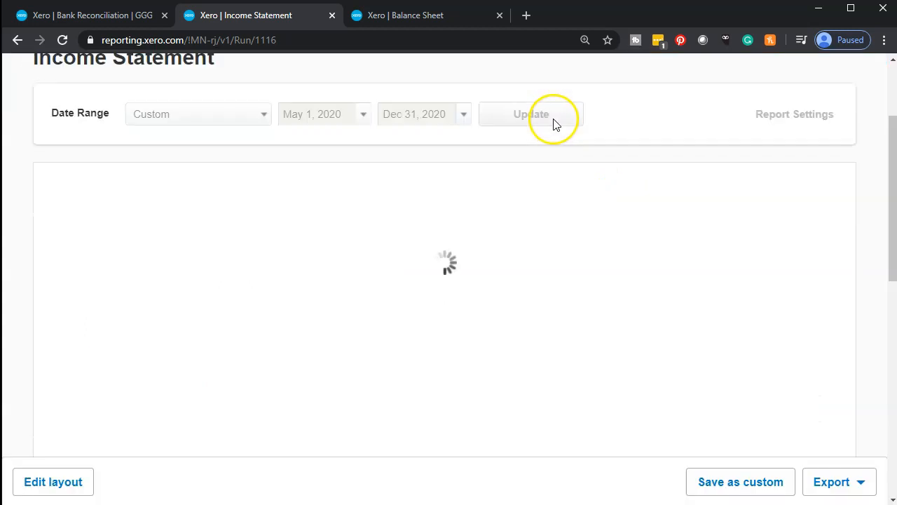
scroll(587, 316, down, 3)
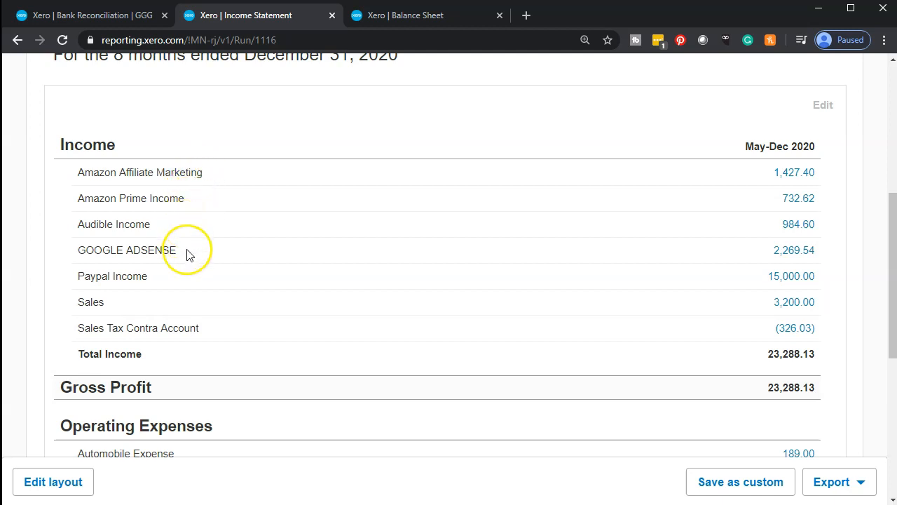
click(141, 278)
click(182, 313)
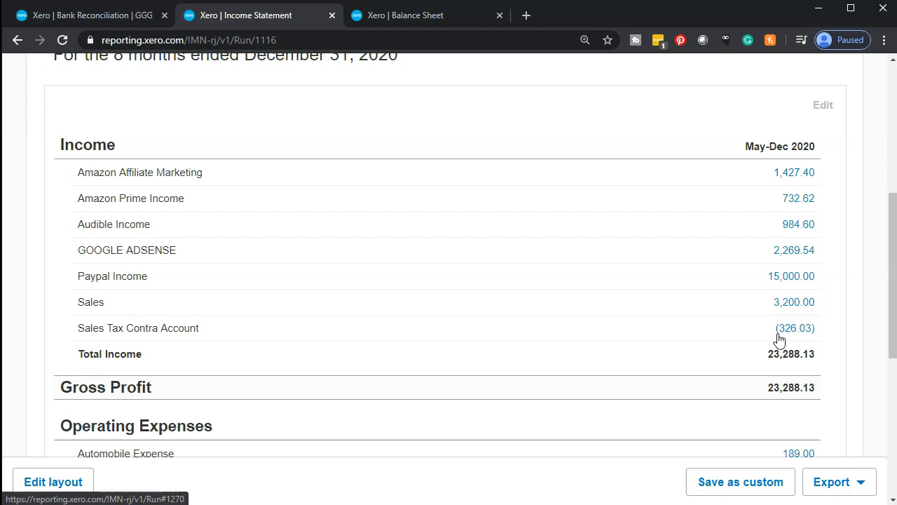
scroll(642, 349, down, 2)
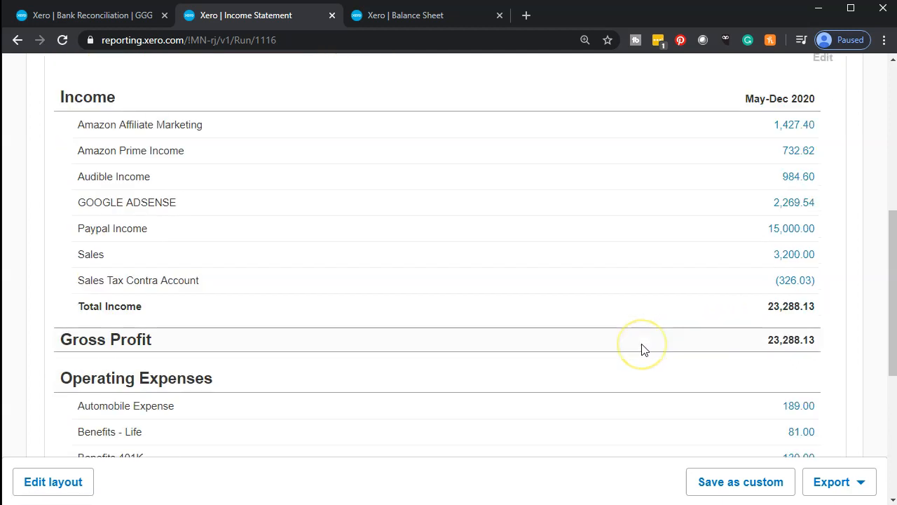
scroll(643, 349, down, 2)
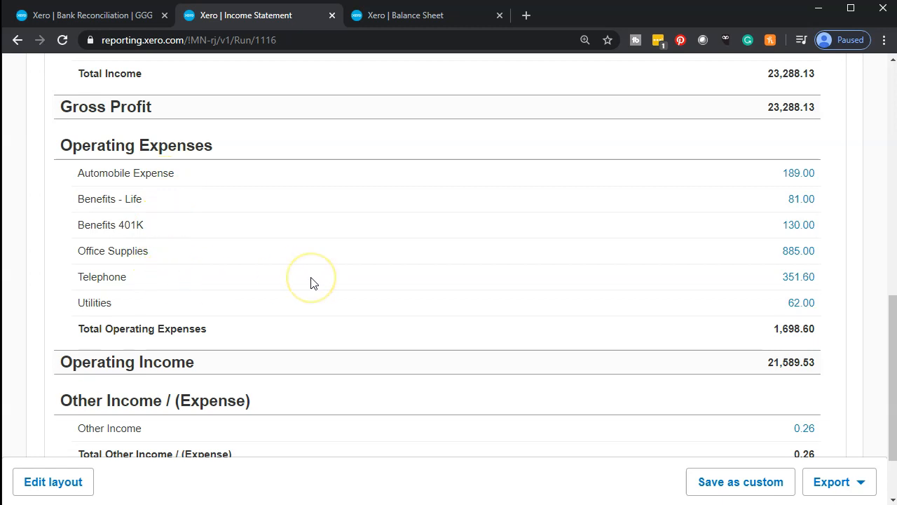
scroll(314, 282, down, 1)
scroll(313, 283, down, 1)
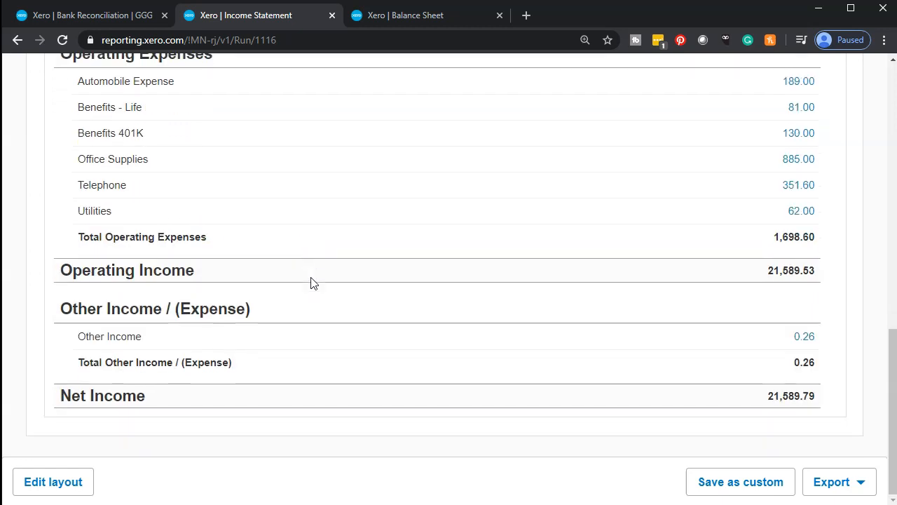